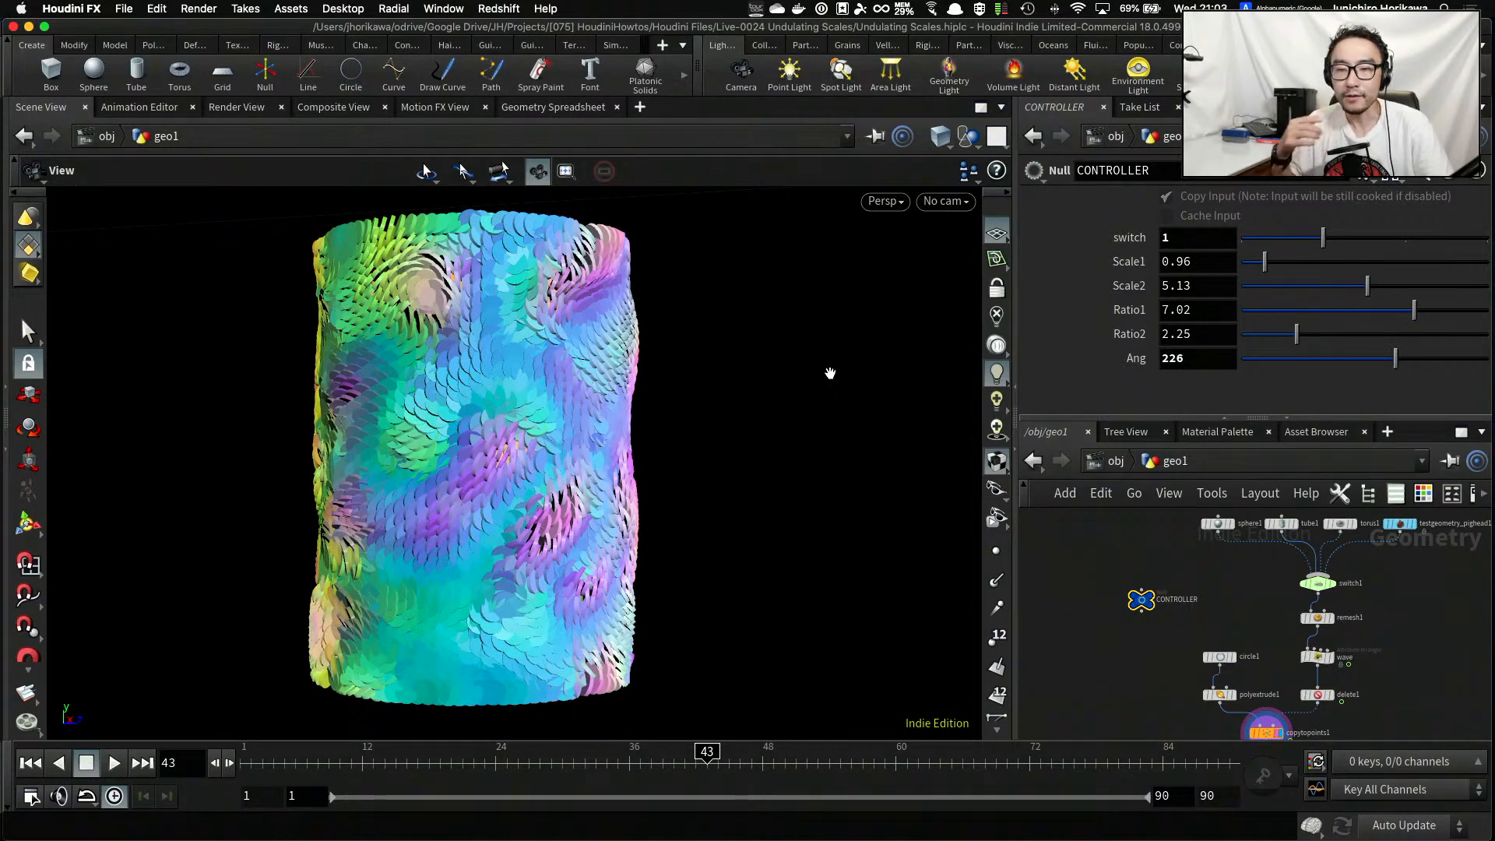
Play the animation of the undulating scales on the cylinder and orbit around it to view different sides
left_click_drag(698, 394, 669, 421)
left_click(114, 765)
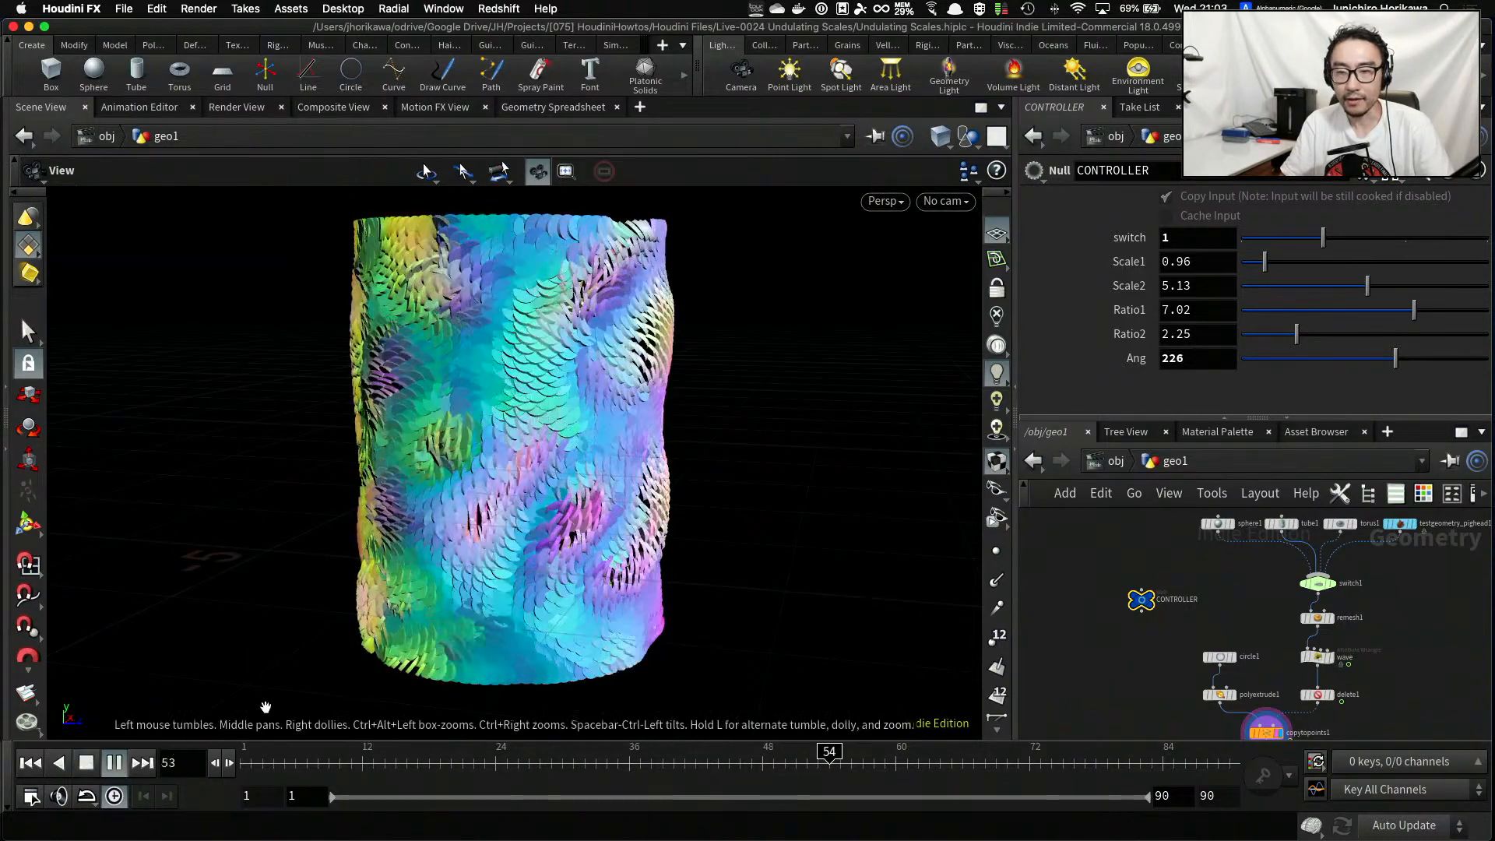
left_click_drag(292, 555, 577, 506)
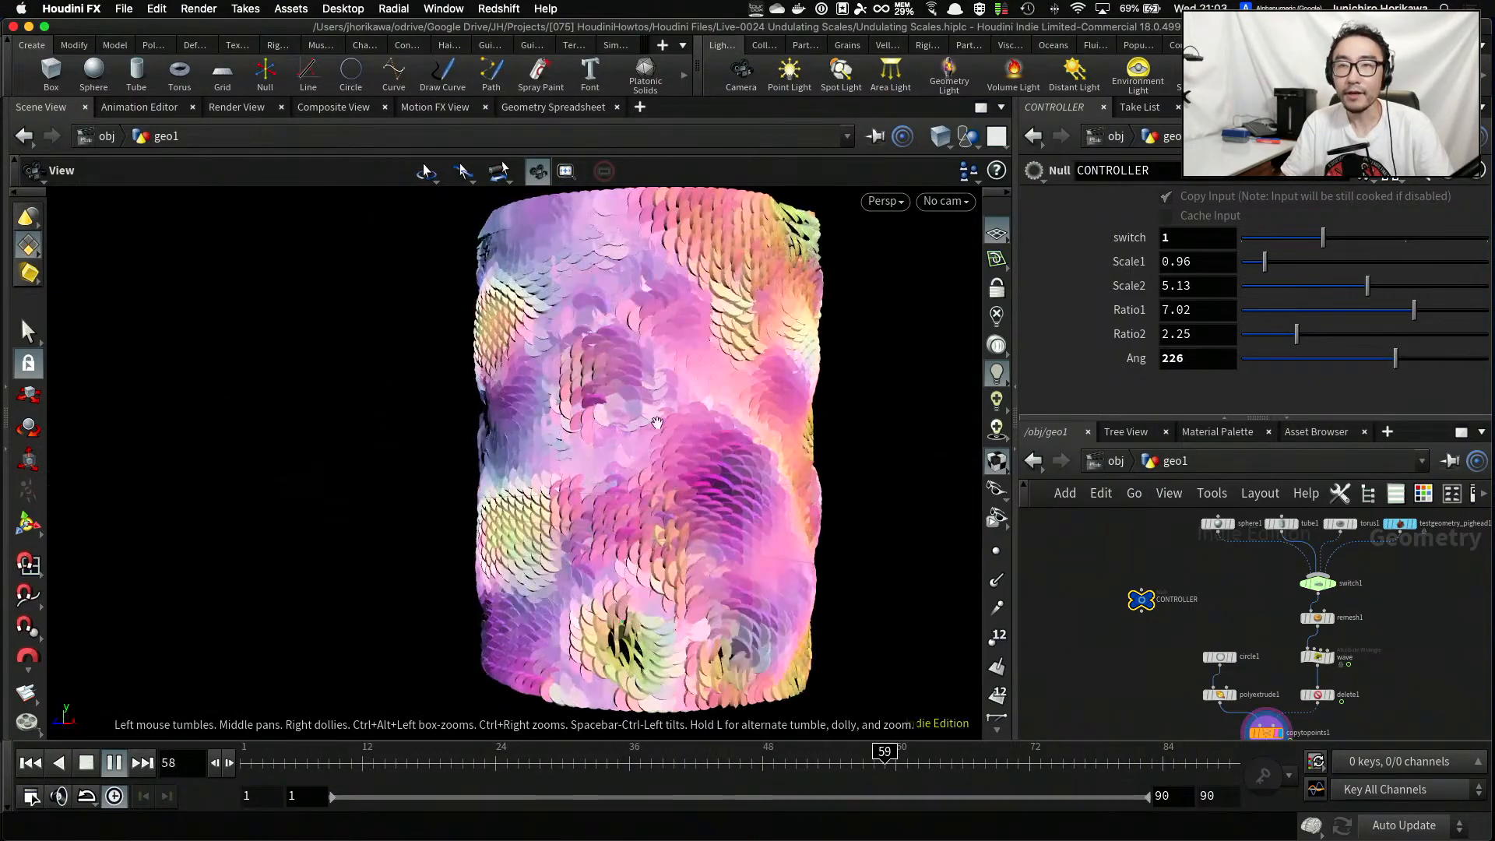
Switch to Chrome to examine the Natural Flow porcelain relief on Pinterest as reference, and return to Houdini
left_click_drag(954, 0, 694, 54)
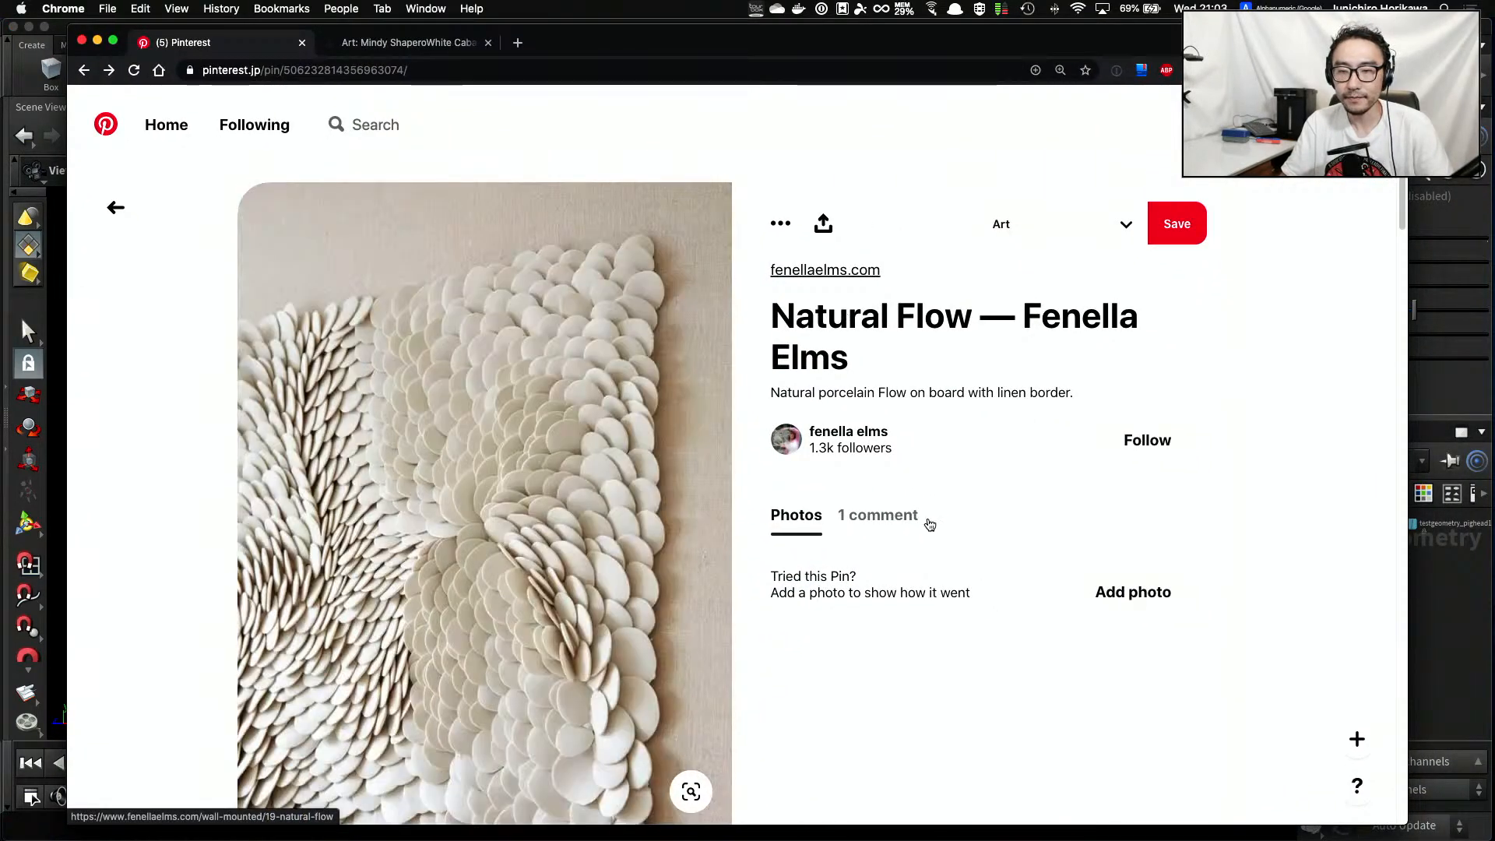
scroll(810, 560, "down", 3)
scroll(588, 517, "up", 1)
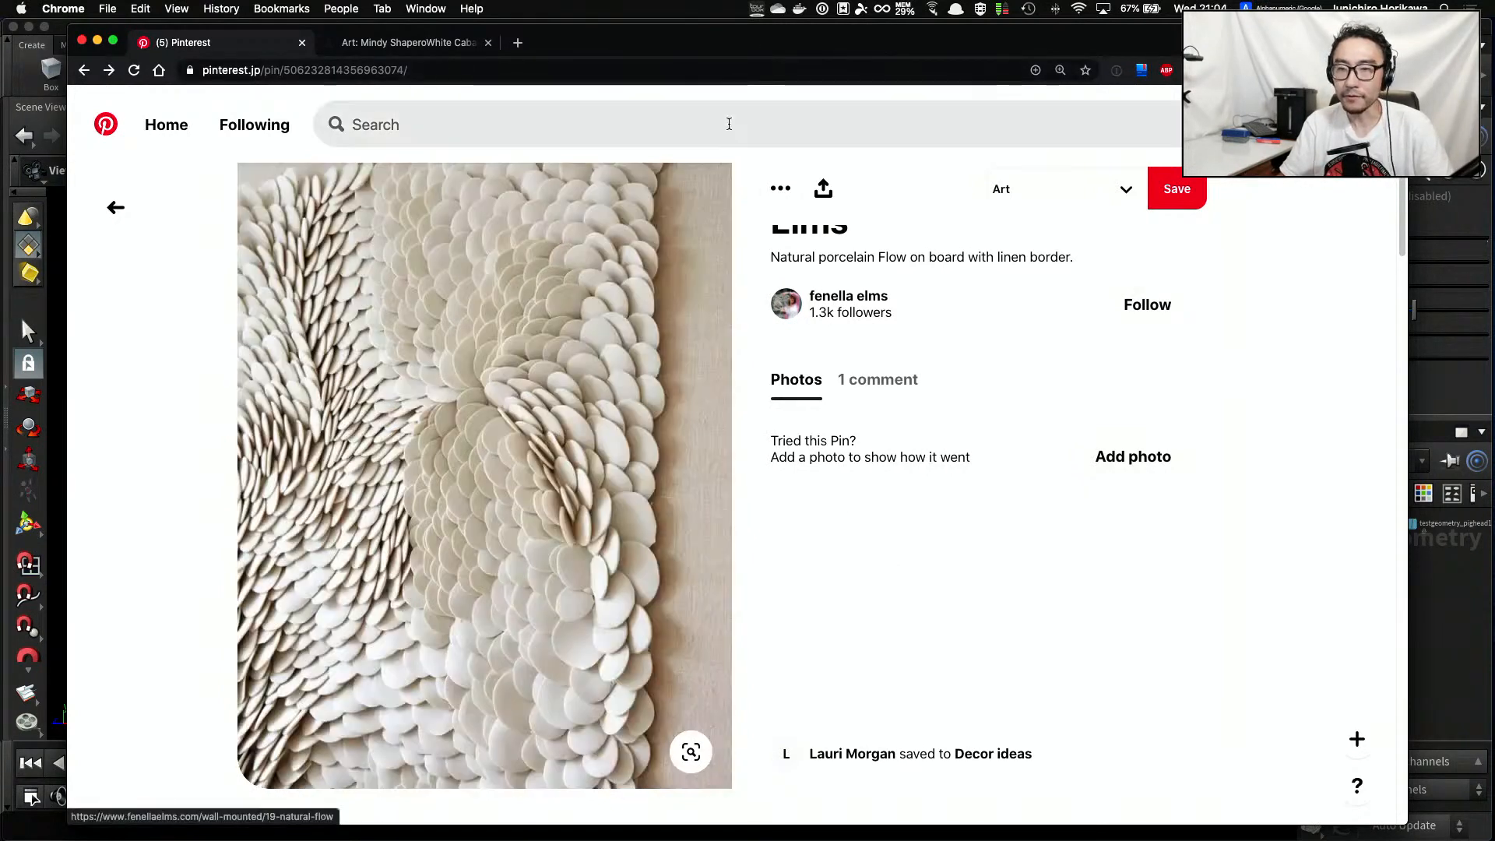
left_click_drag(734, 46, 749, 62)
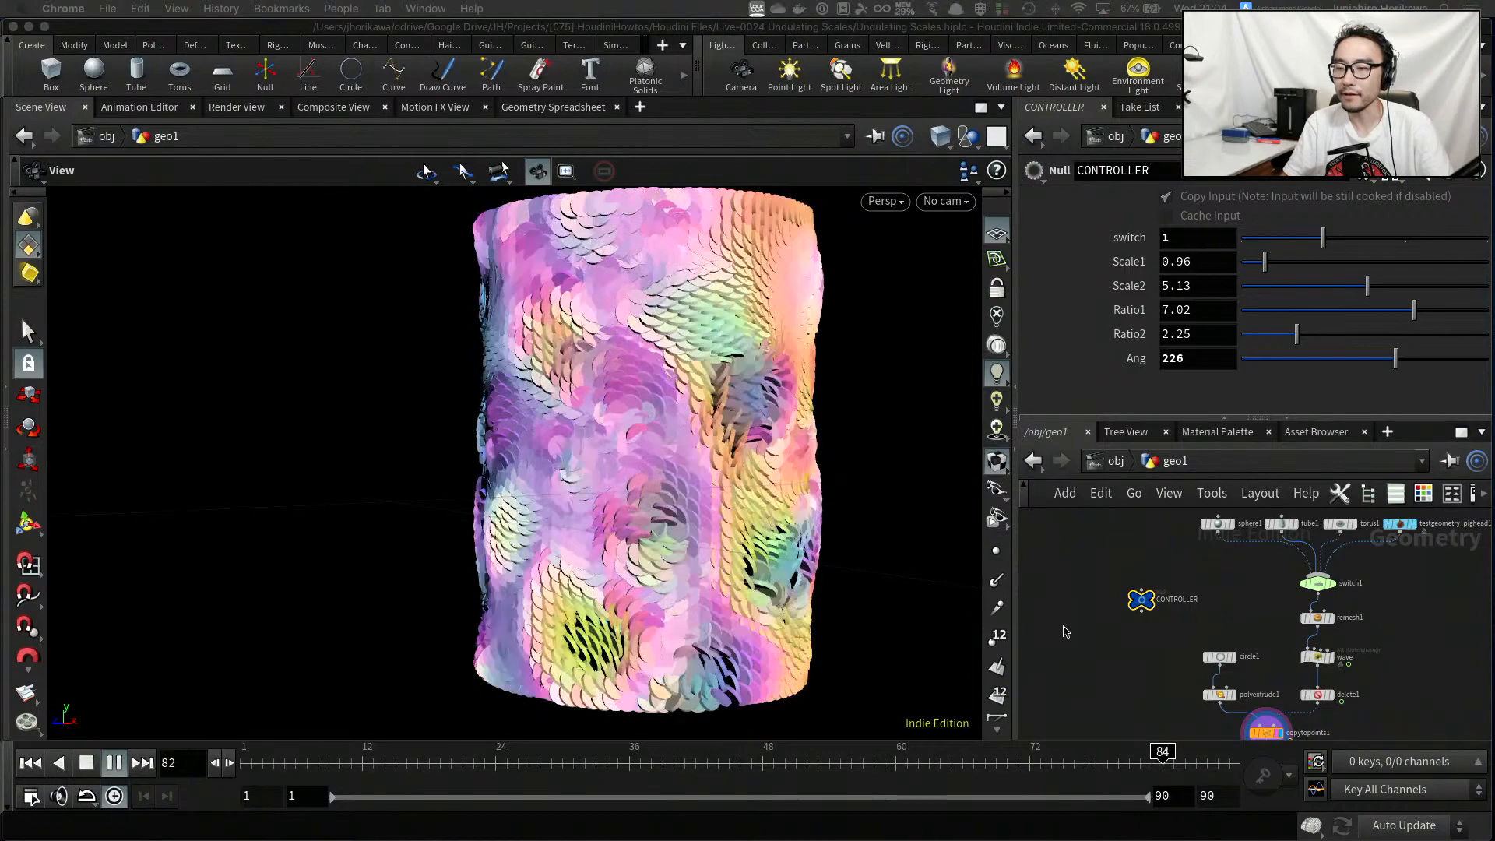
Examine the whole geo1 node network, from the input shapes down to the copytopoints1 node
left_click(1066, 615)
scroll(1067, 615, "down", 3)
middle_click_drag(1096, 642, 1131, 645)
scroll(1094, 612, "up", 1)
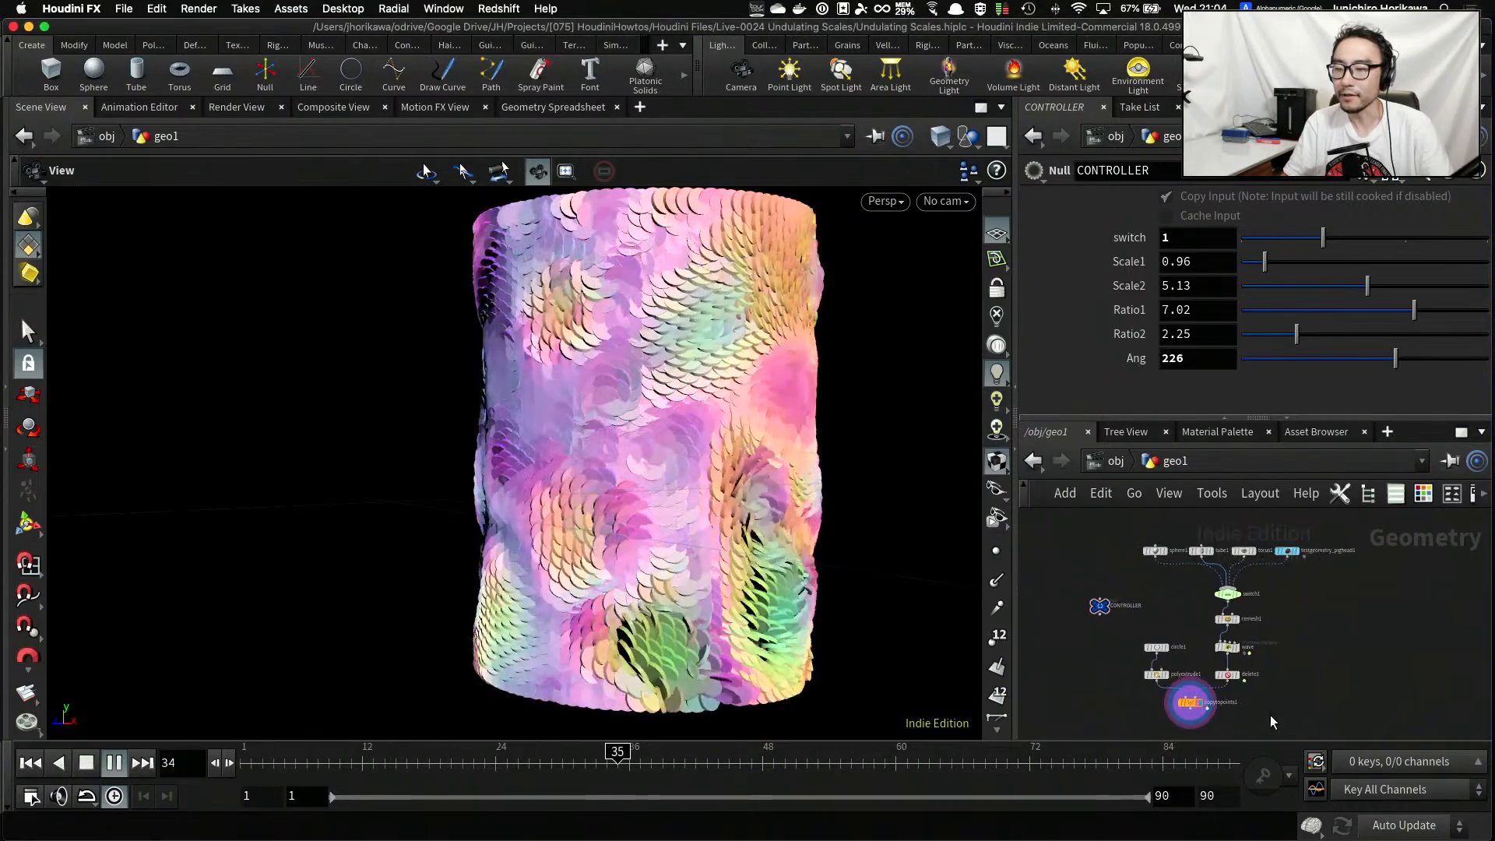
left_click_drag(1324, 729, 1069, 537)
left_click(1082, 649)
Inspect the wave Attribute Wrangle and its neighbouring nodes up close, and stop the animation playback
scroll(1229, 635, "up", 8)
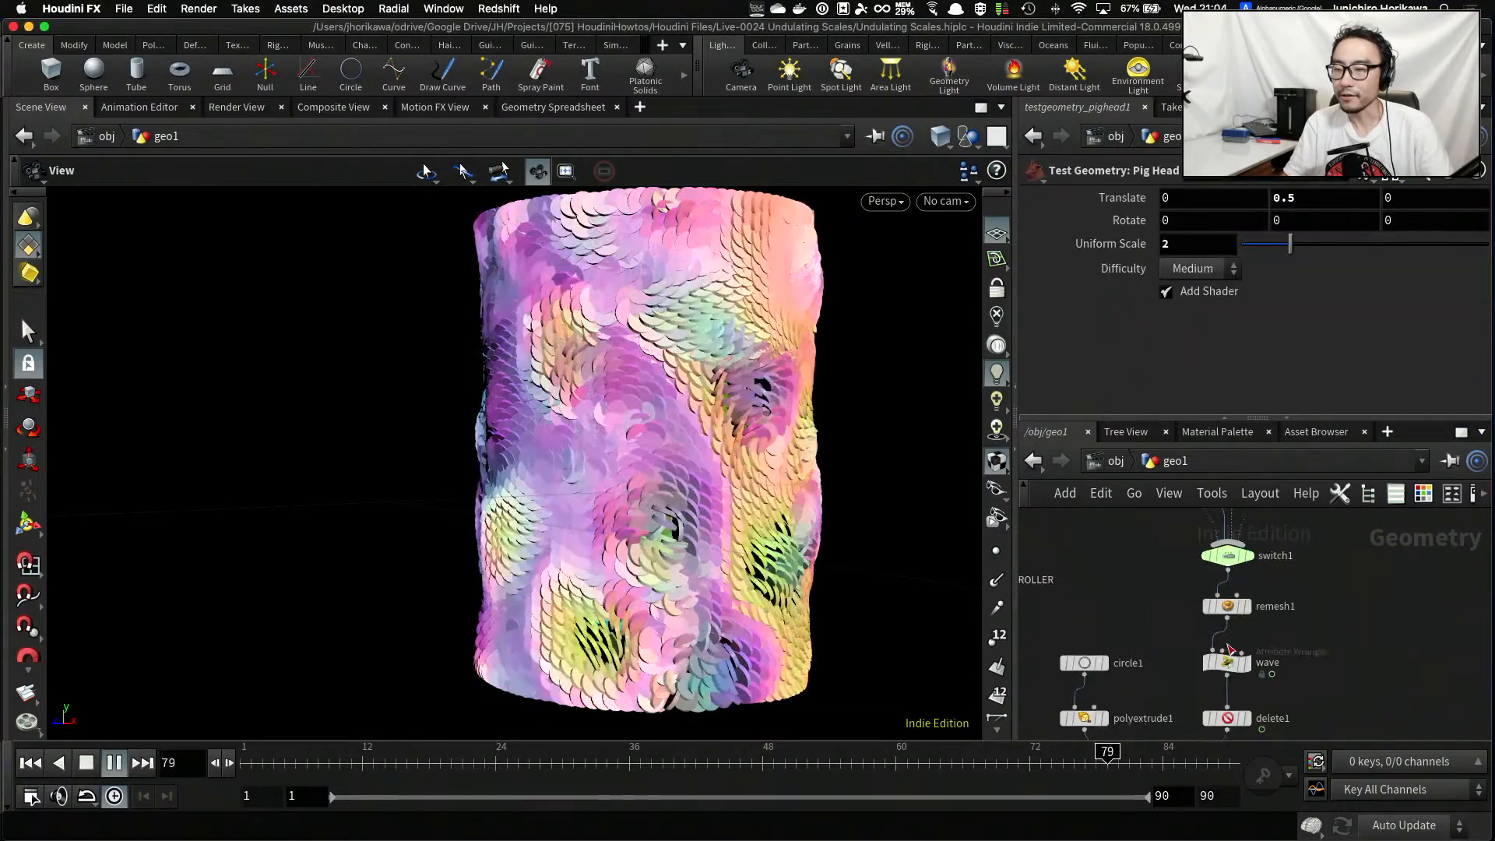
scroll(1312, 677, "down", 1)
middle_click_drag(1313, 627, 1315, 576)
left_click_drag(1251, 628, 1252, 631)
scroll(1282, 614, "down", 1)
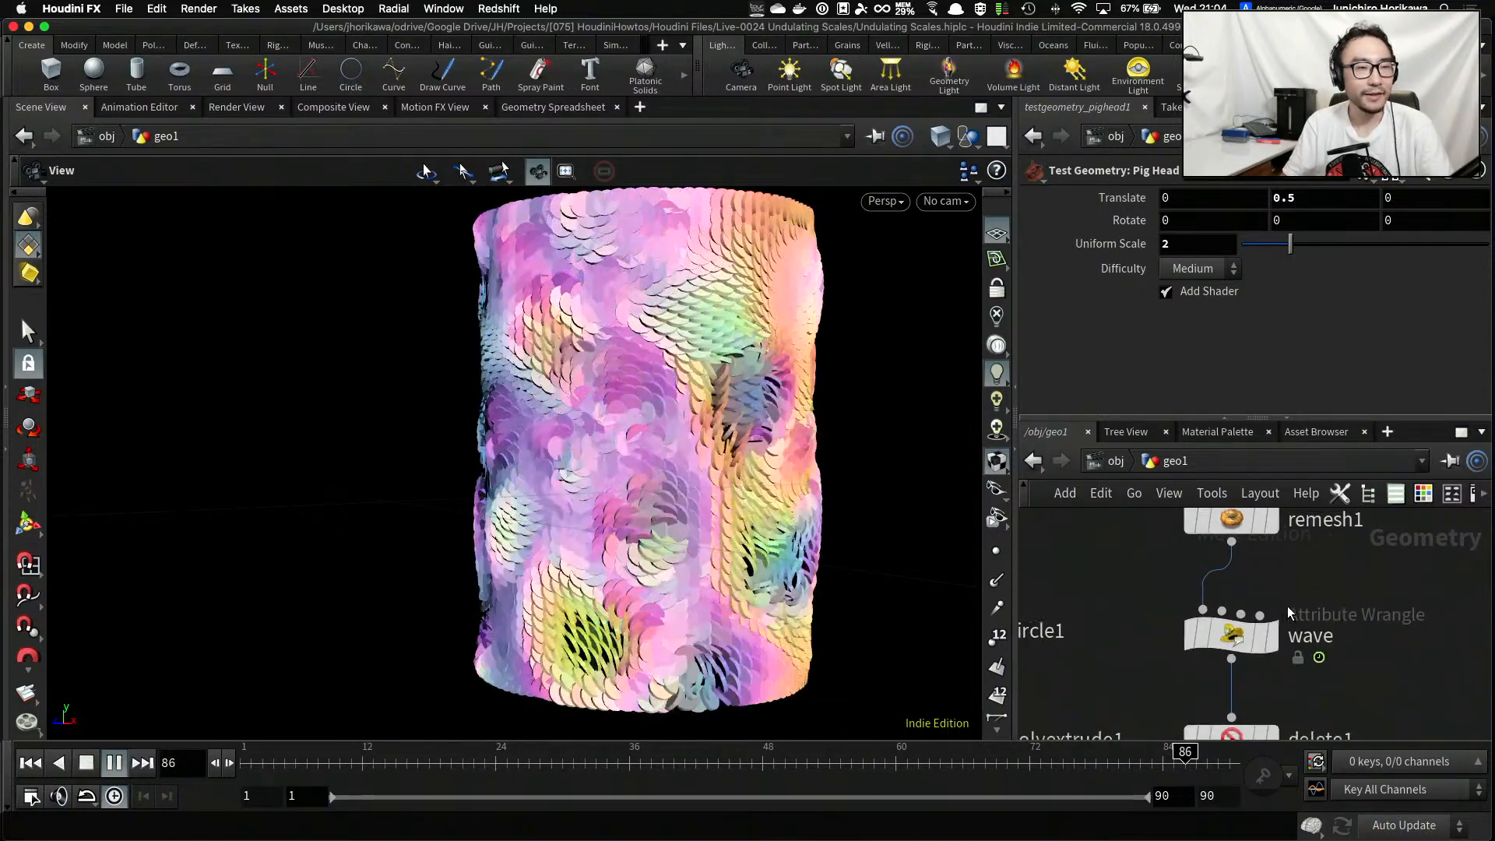
scroll(1286, 598, "down", 4)
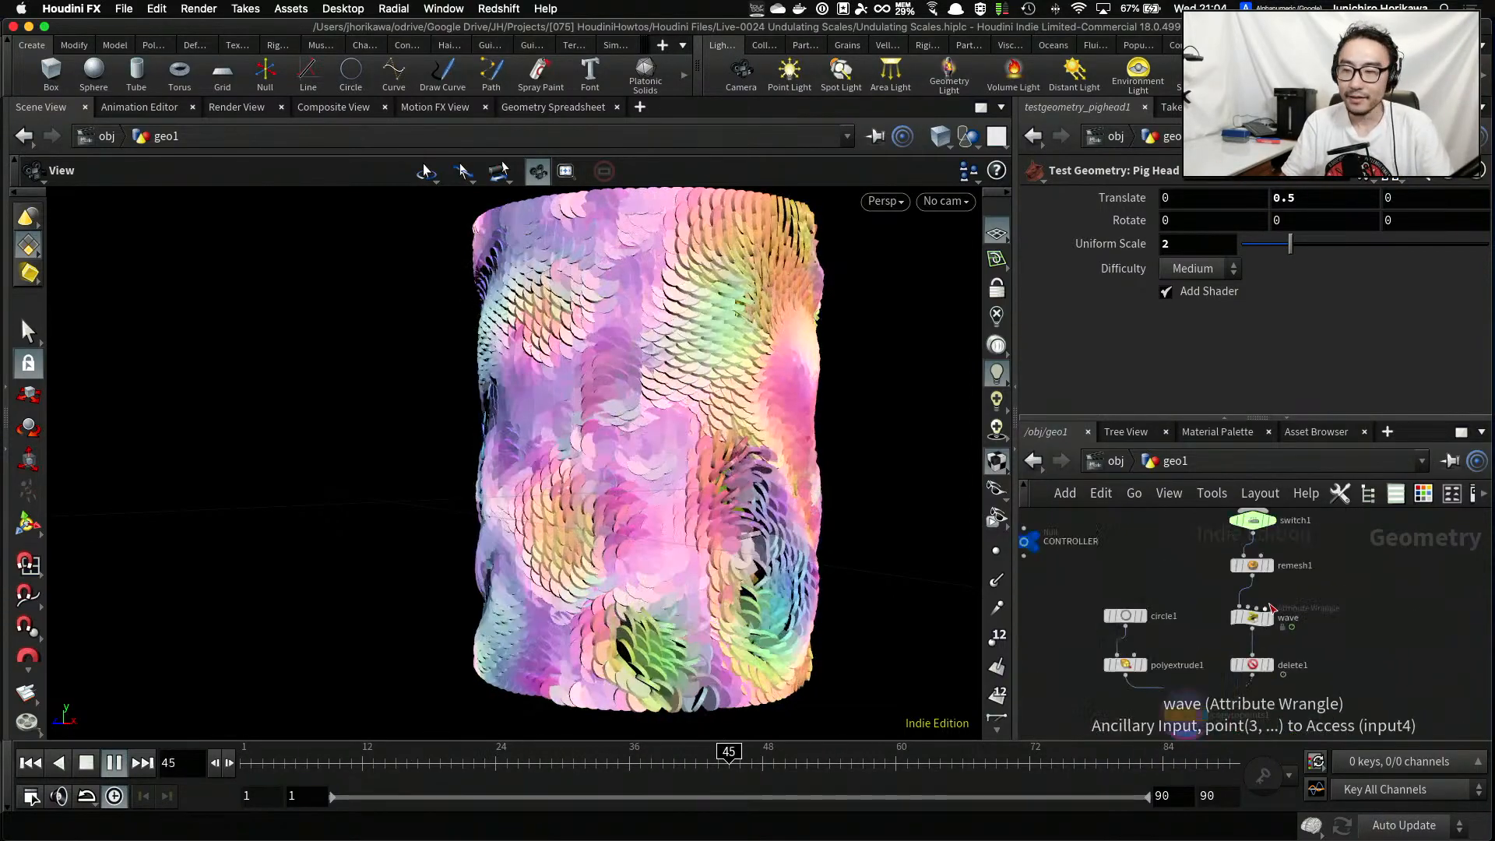
scroll(1352, 613, "down", 1)
middle_click_drag(1321, 639, 1364, 657)
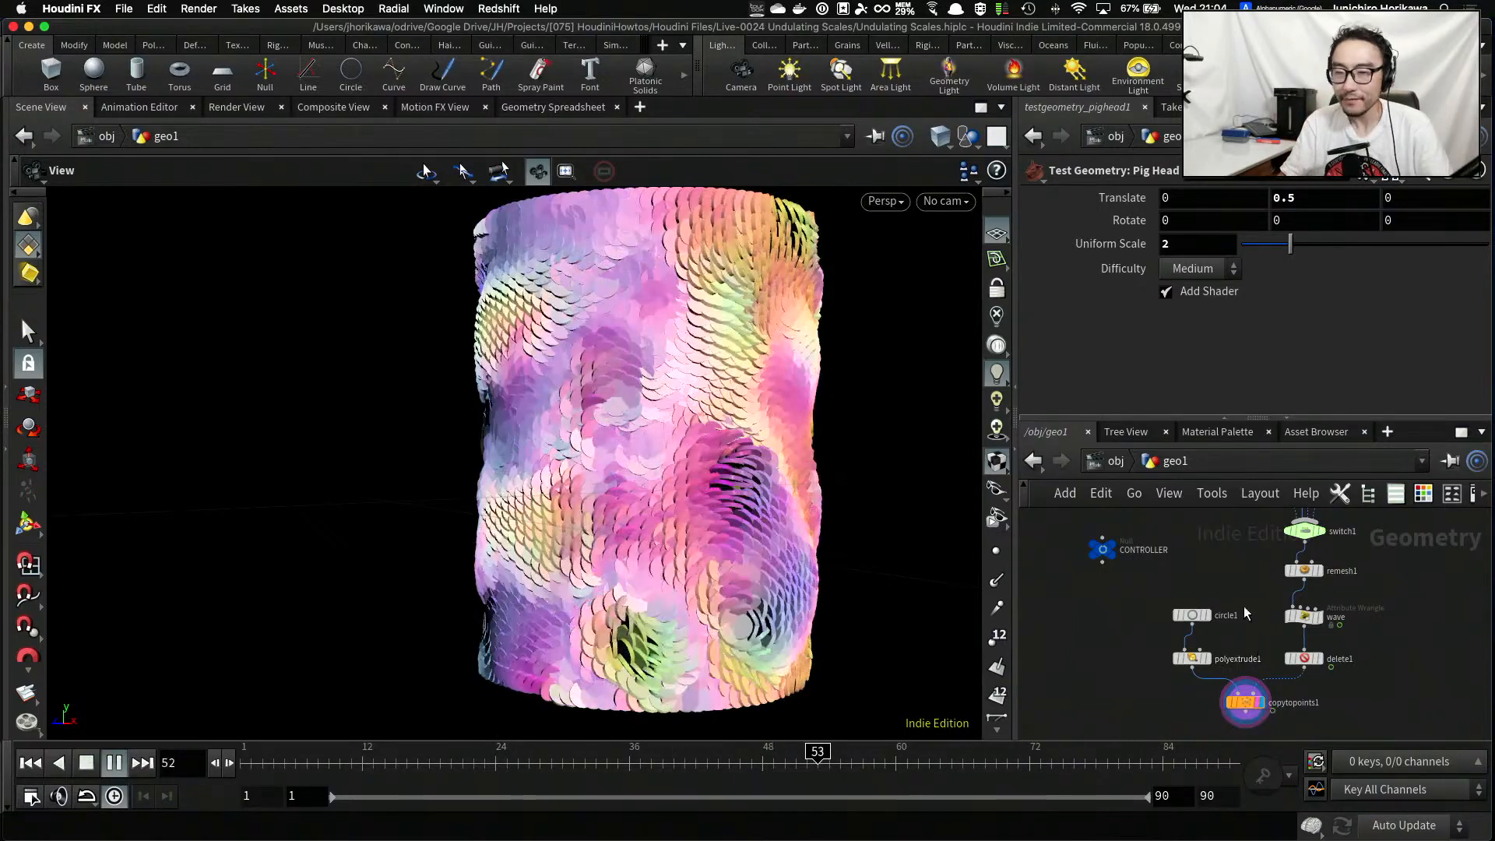
left_click(114, 763)
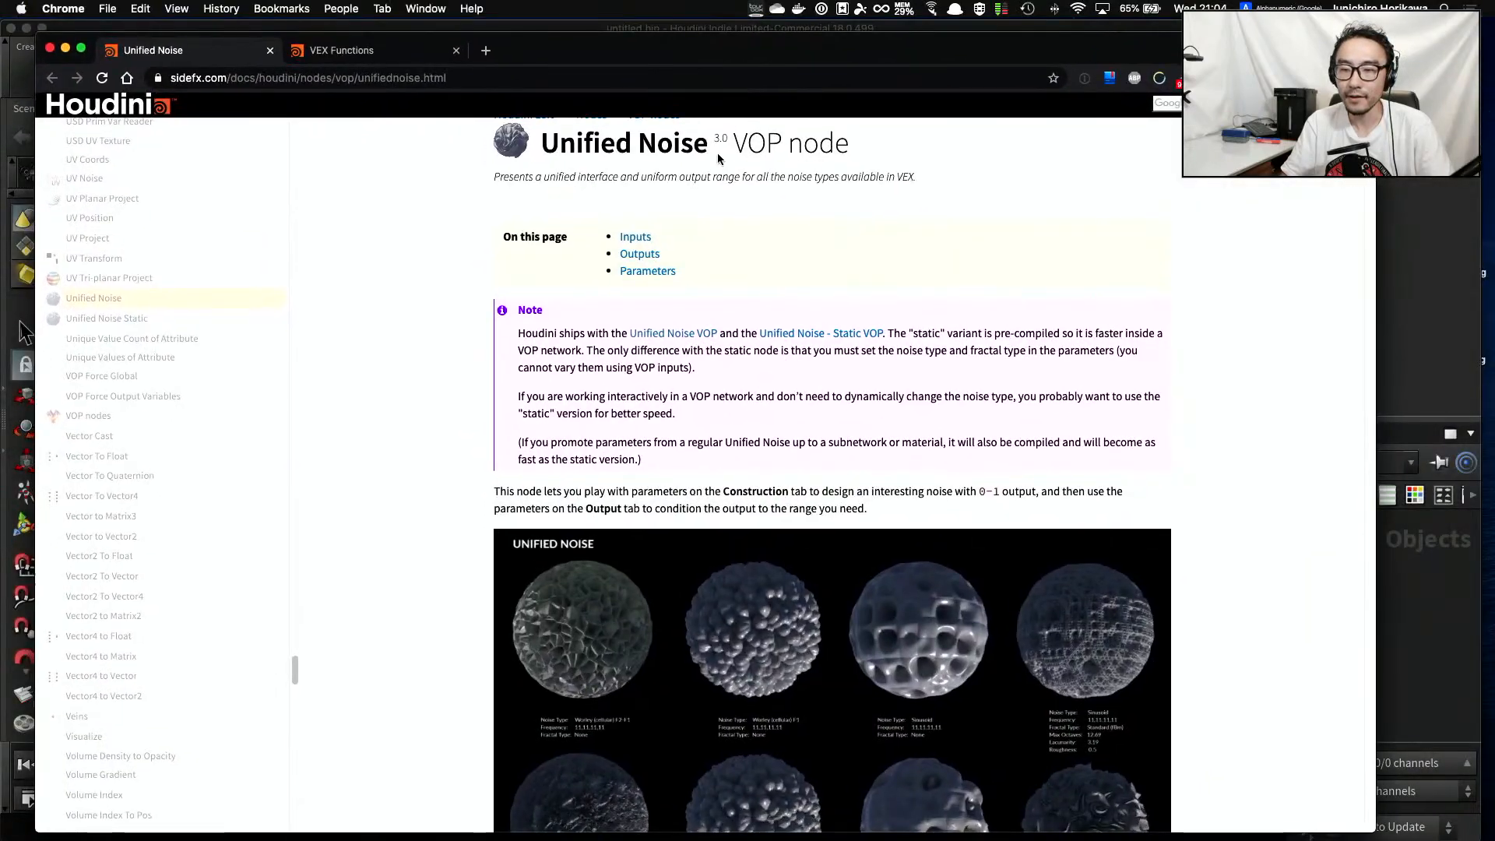
Switch to Chrome, enlarge the example chart on the Unified Noise documentation page, and compare its noise types
scroll(718, 158, "down", 10)
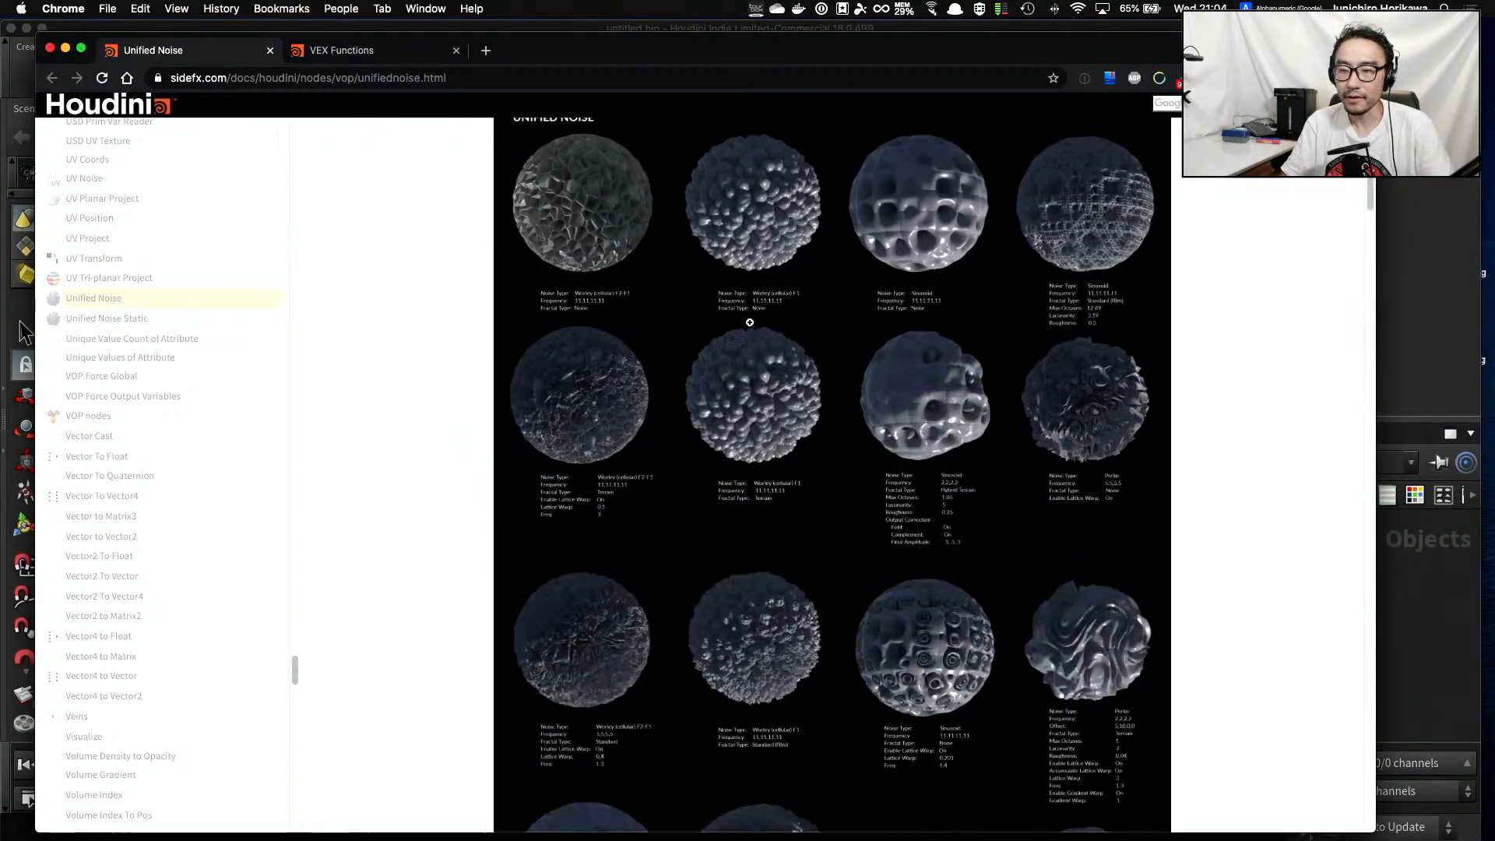
left_click(749, 321)
scroll(750, 323, "down", 7)
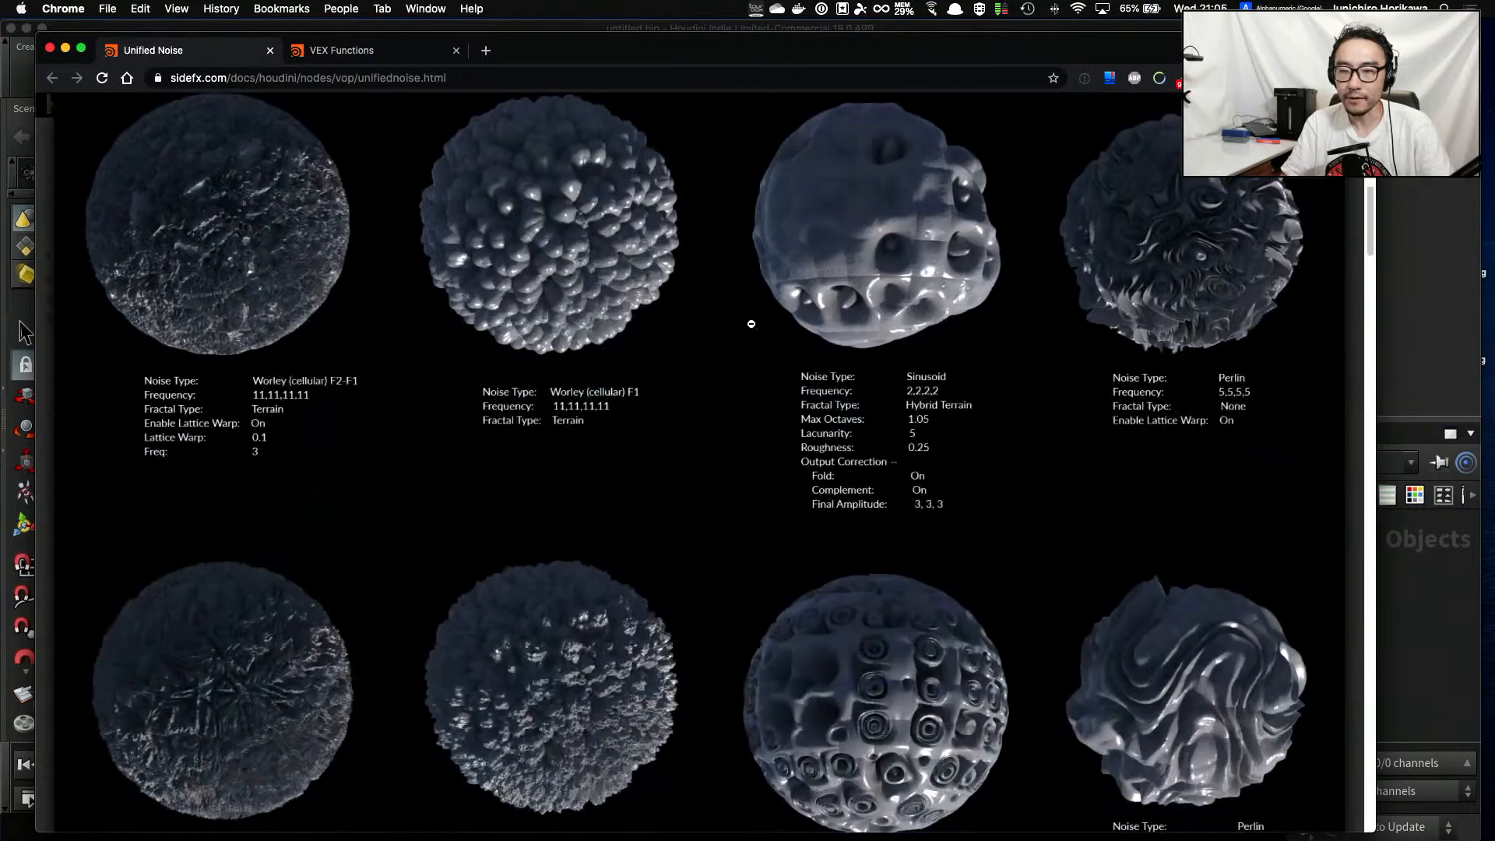
scroll(750, 323, "down", 14)
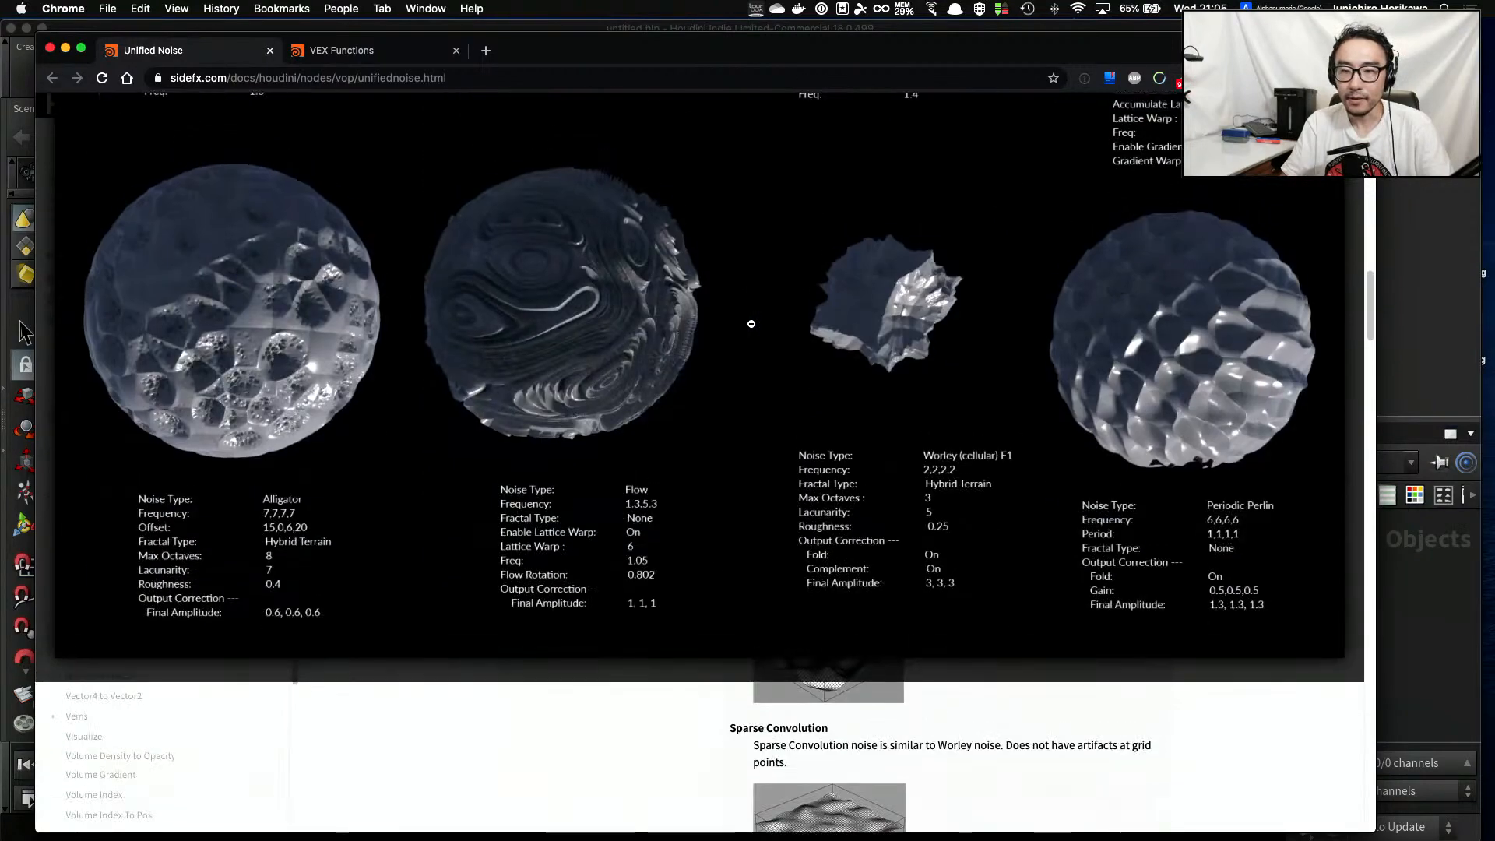
scroll(750, 323, "up", 3)
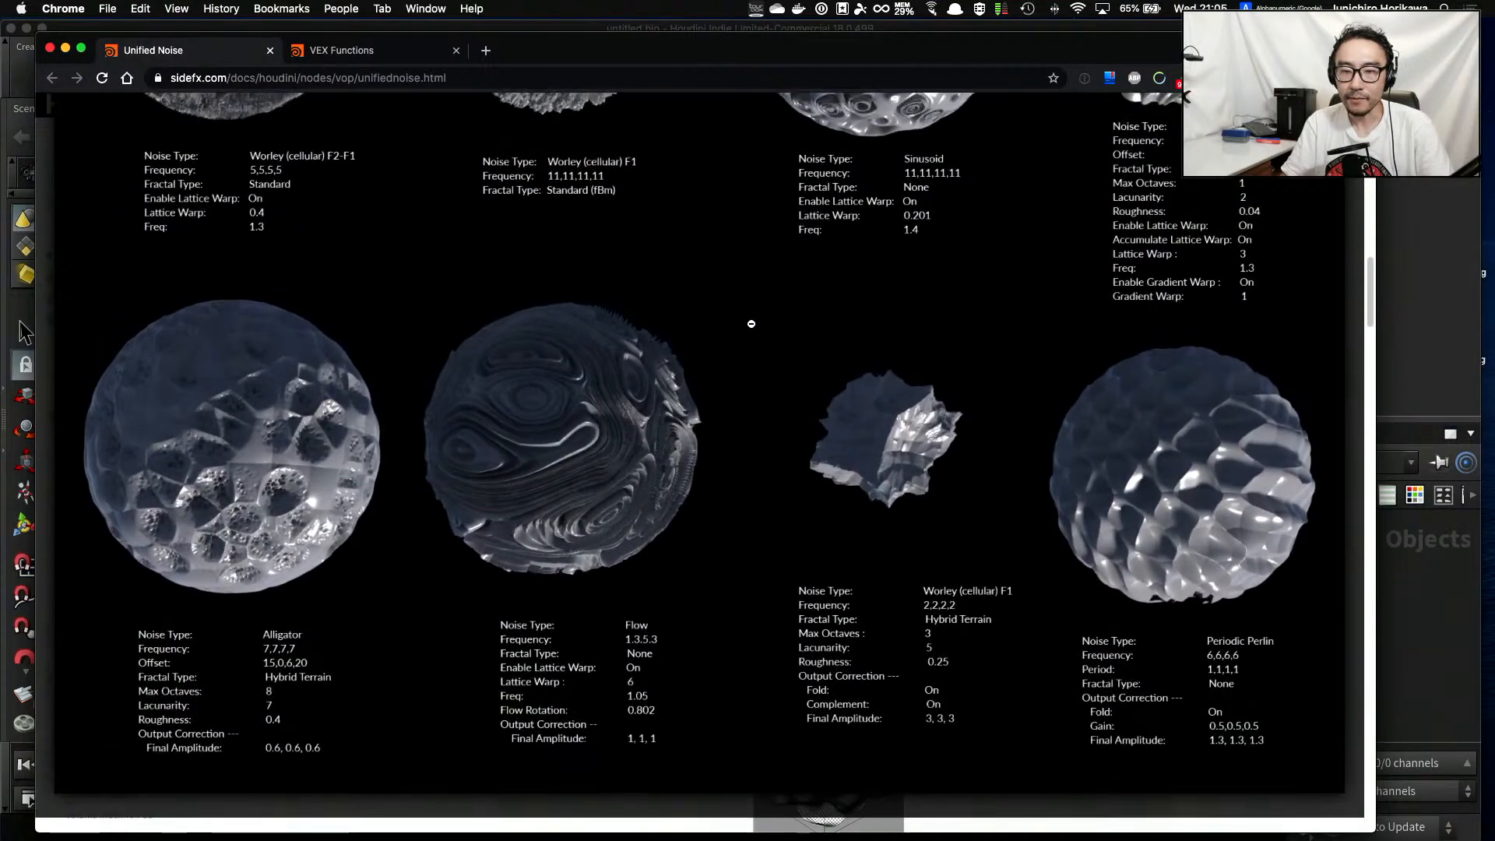
scroll(751, 324, "up", 1)
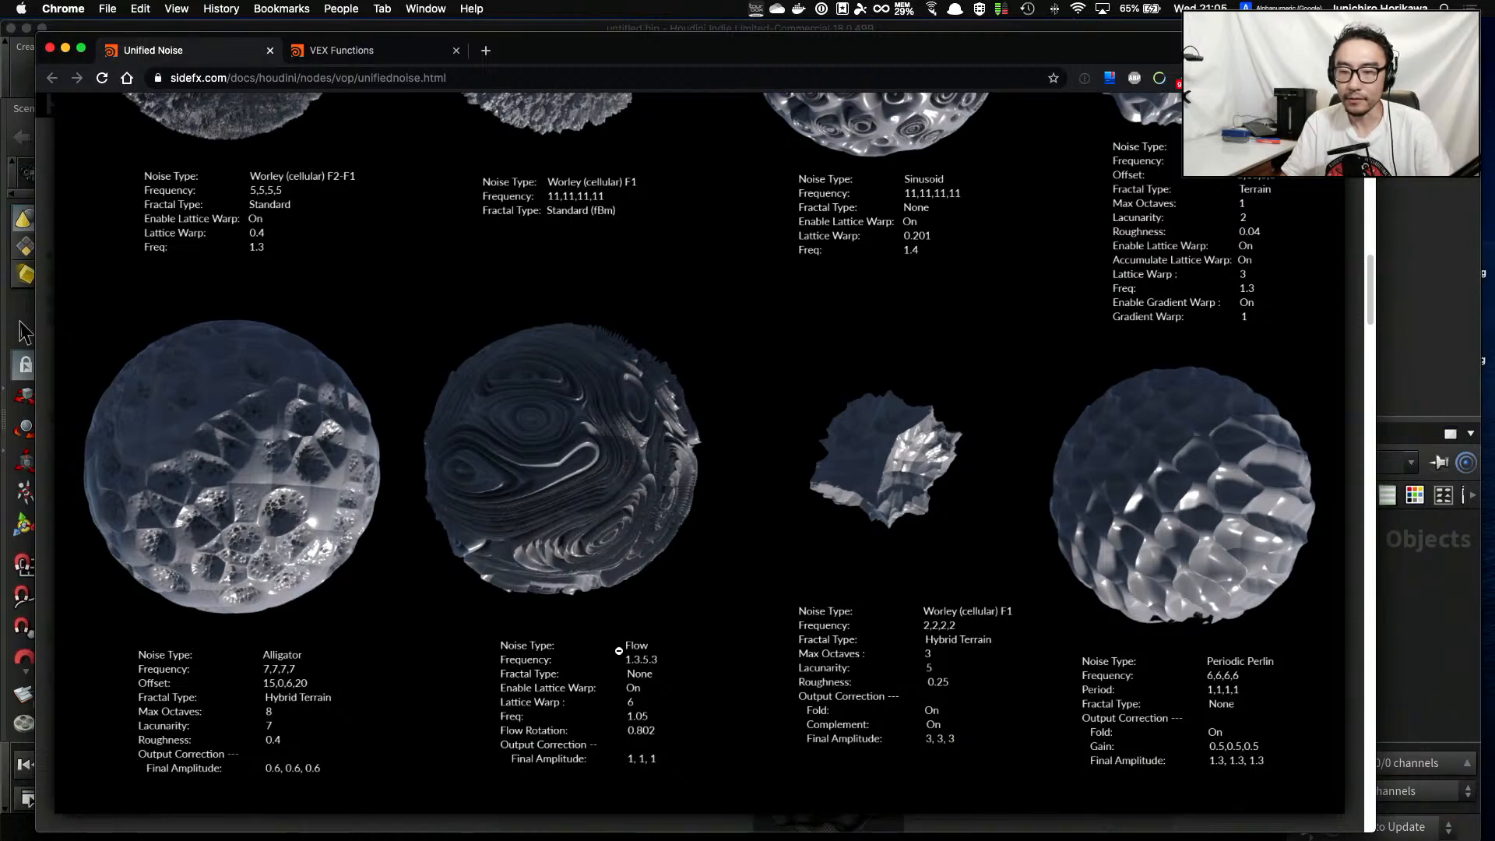
scroll(619, 650, "up", 9)
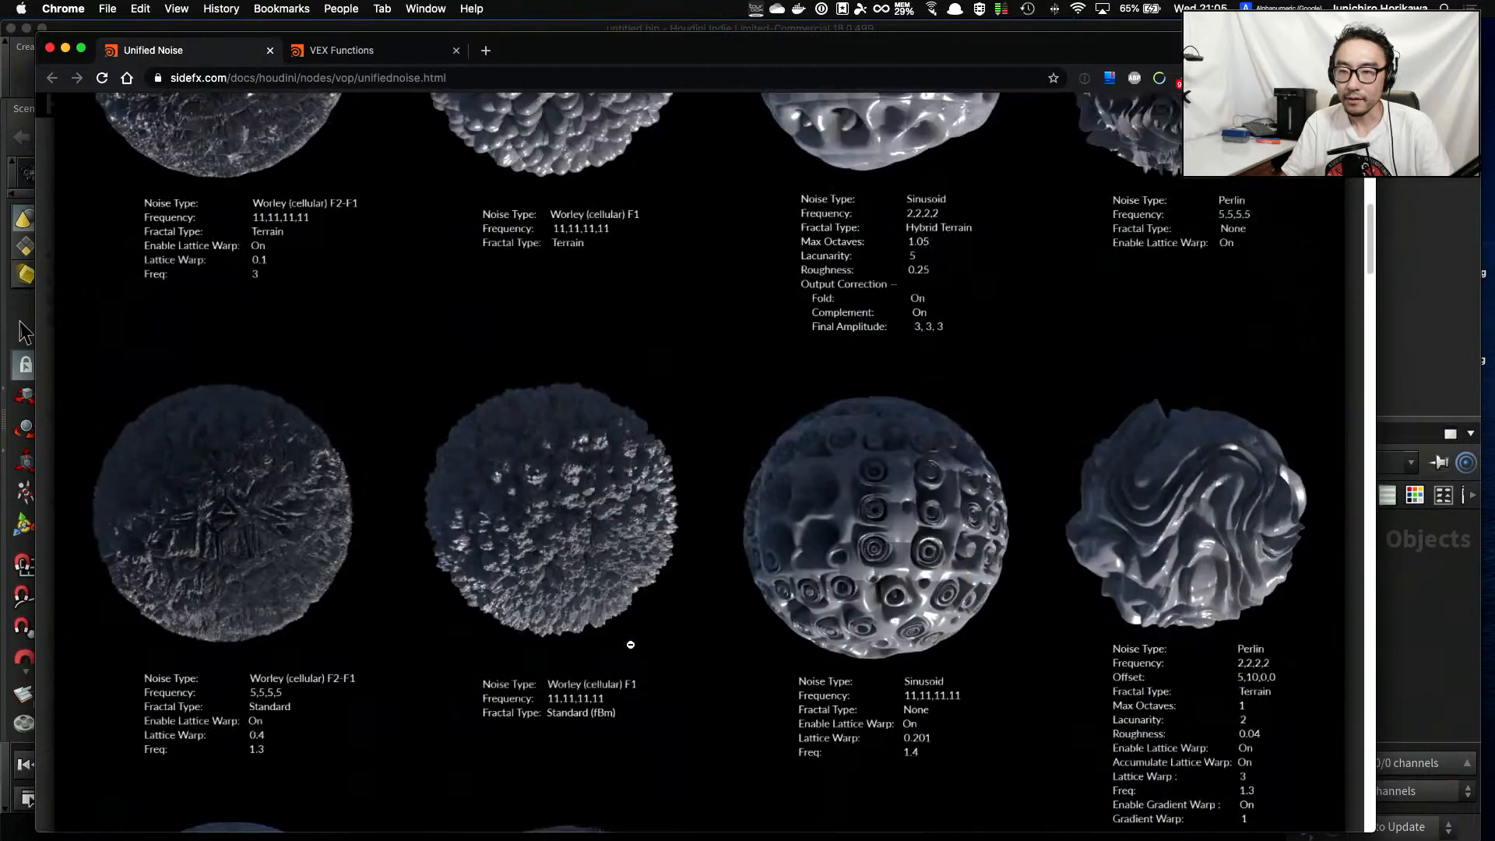
scroll(631, 645, "up", 4)
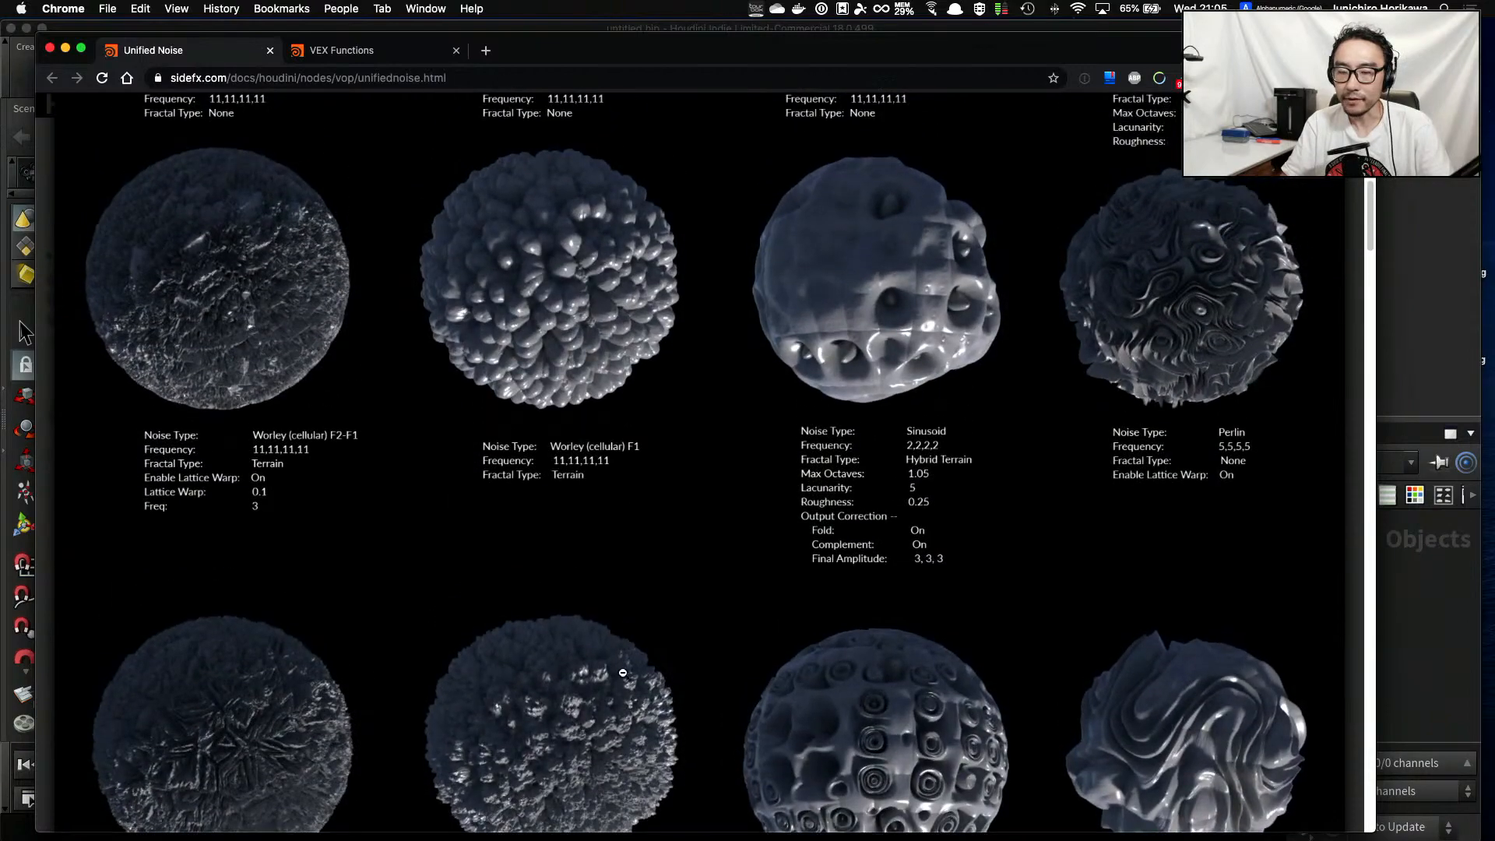
scroll(623, 672, "down", 7)
scroll(591, 685, "up", 8)
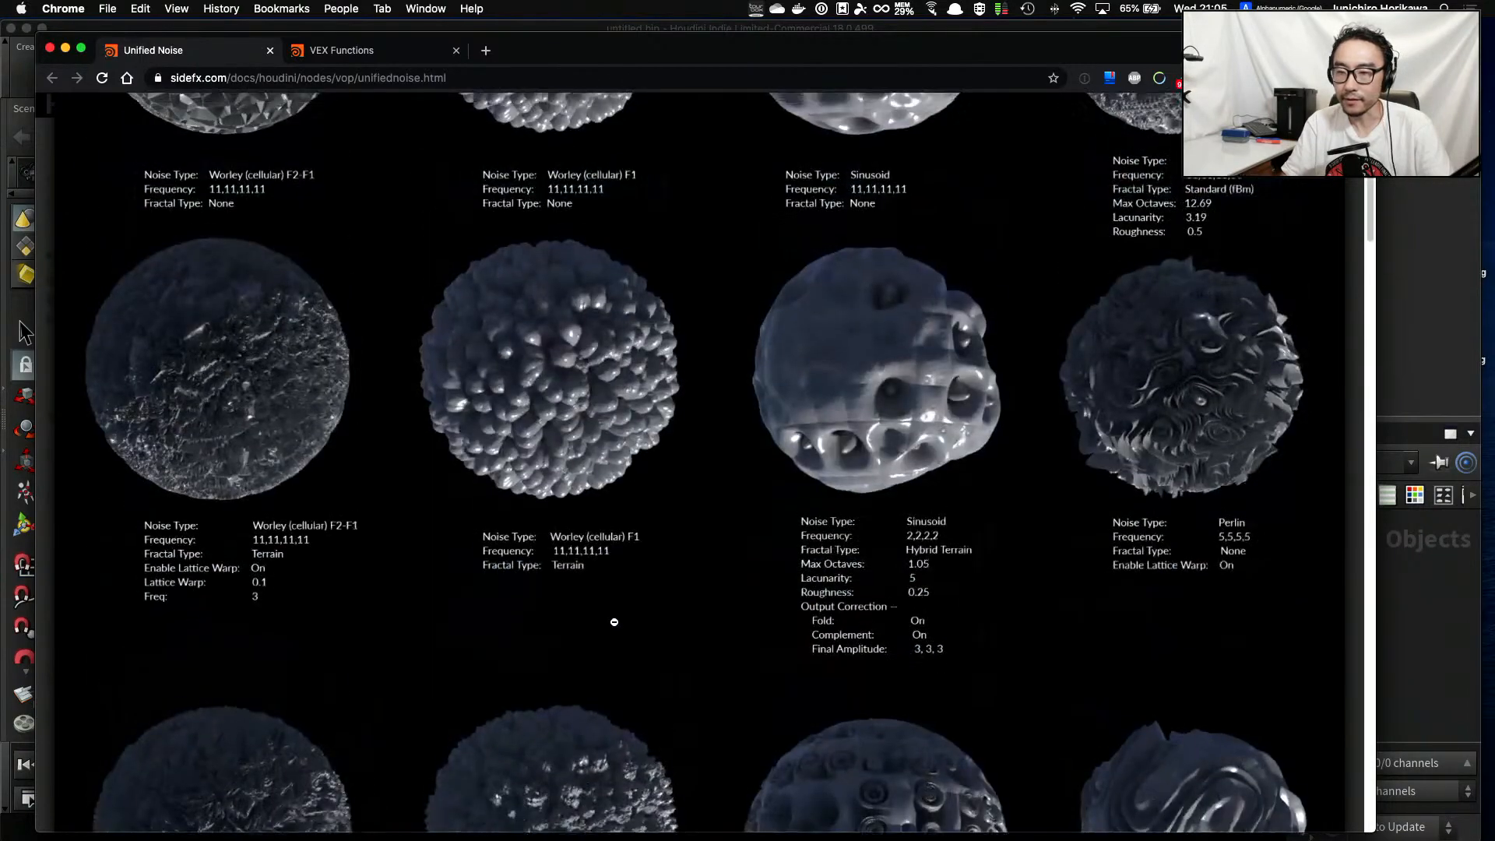
scroll(1218, 382, "down", 10)
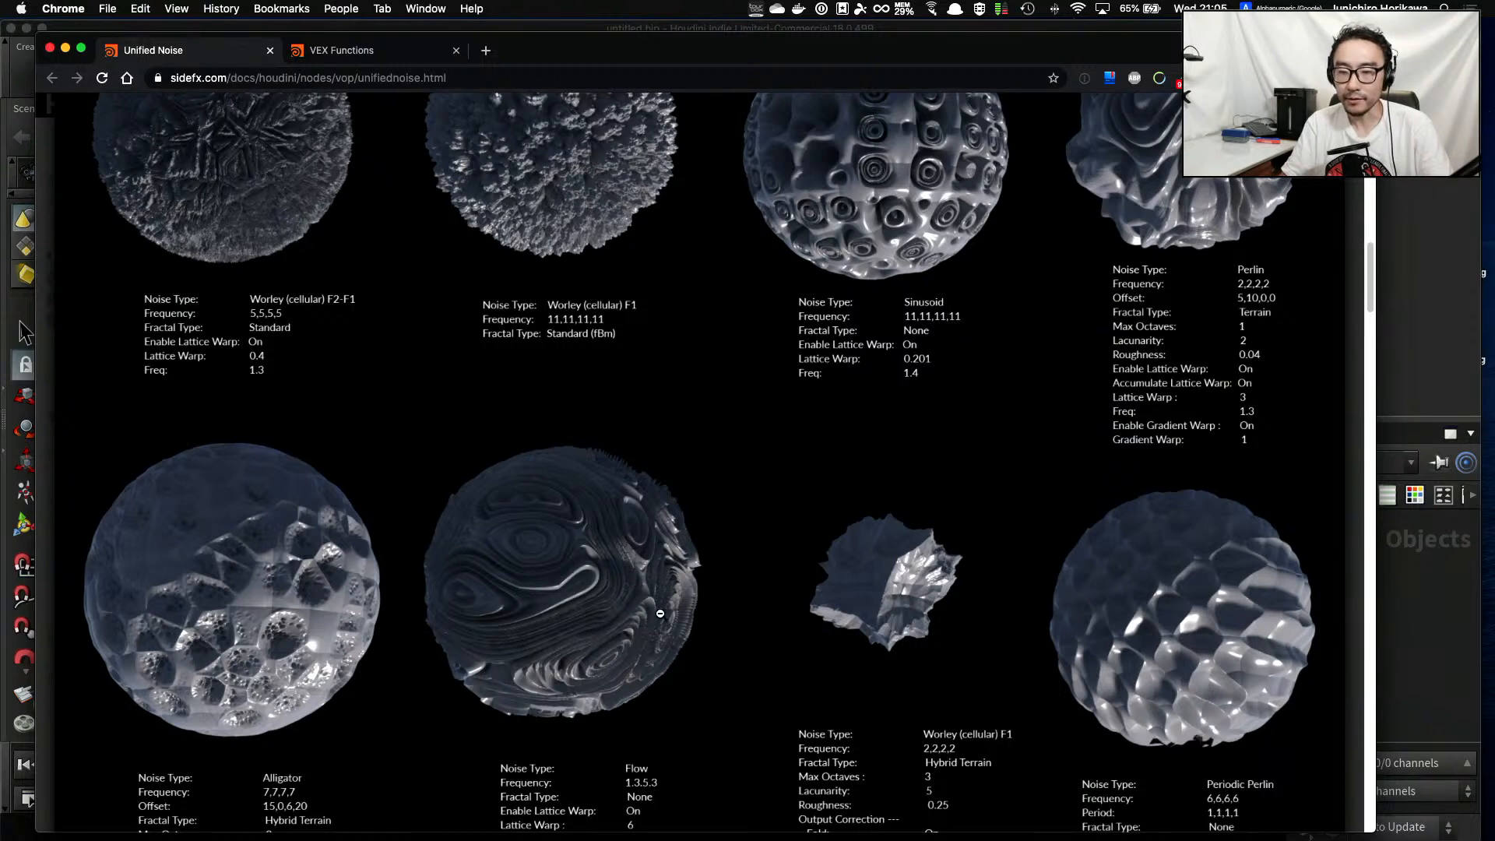
scroll(623, 534, "down", 1)
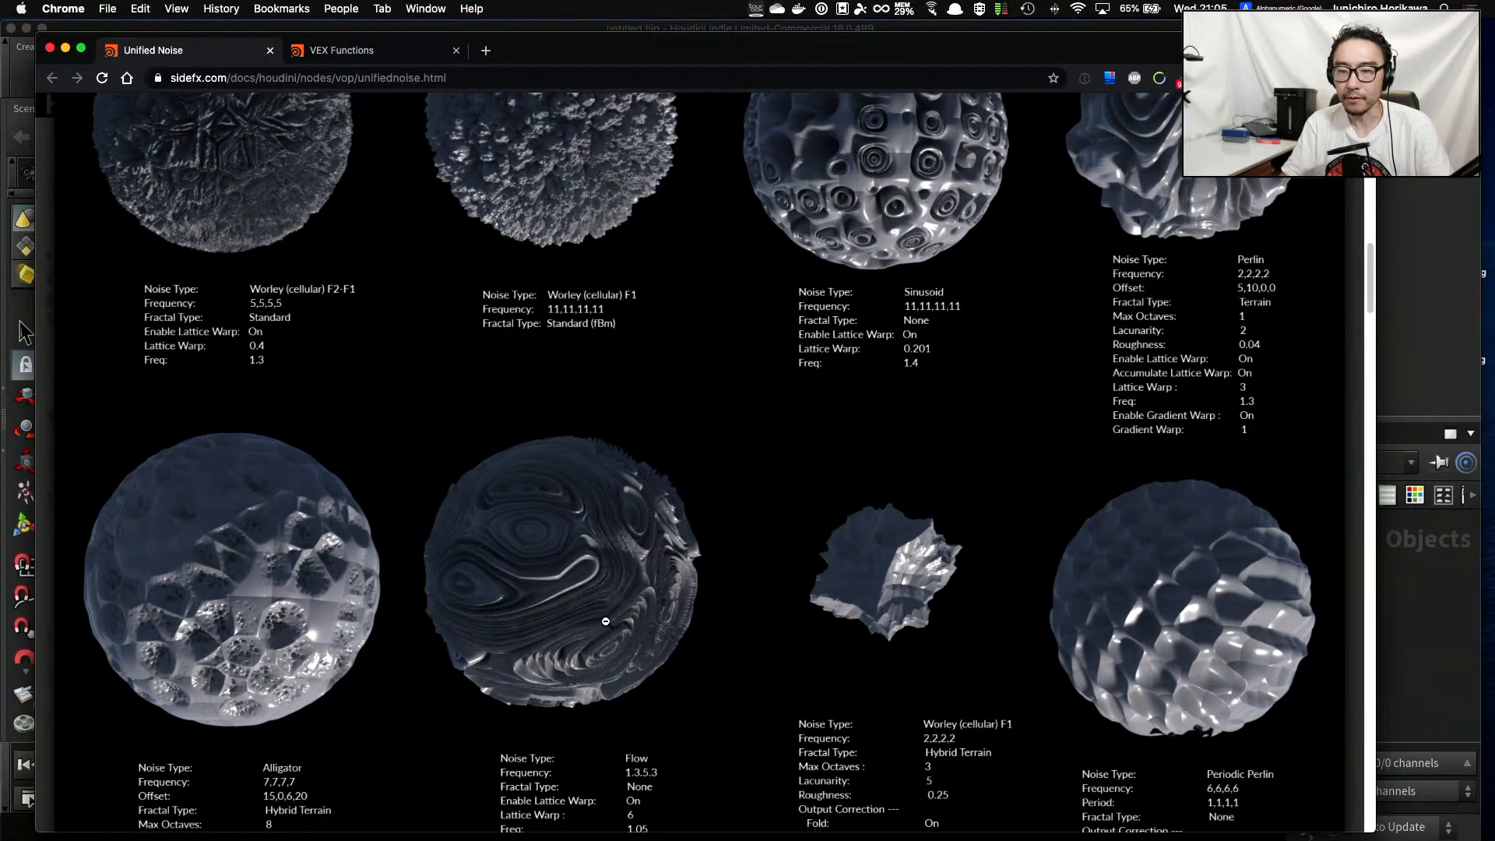
scroll(606, 615, "up", 1)
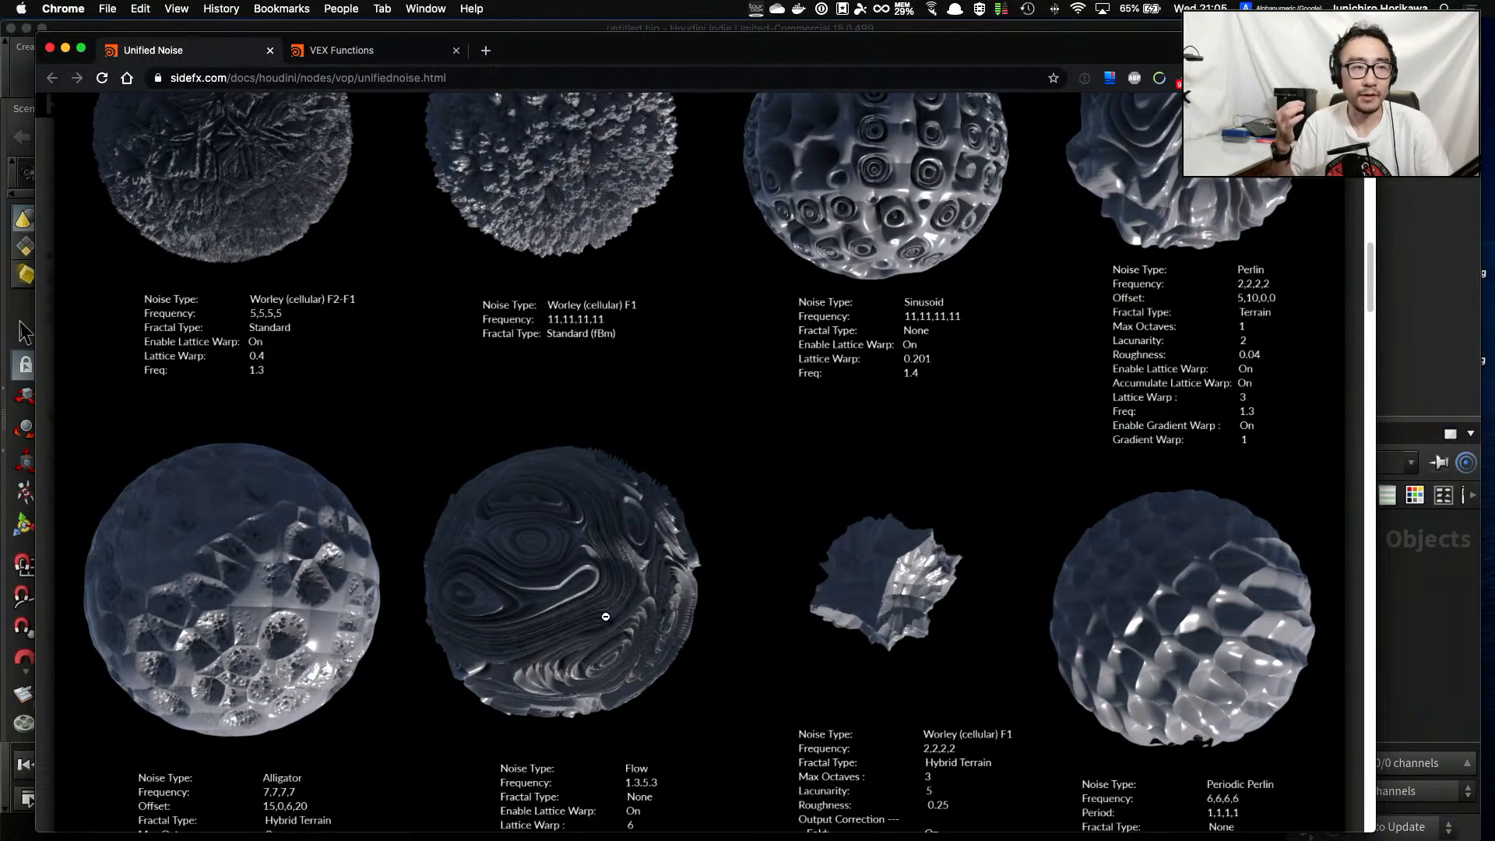
scroll(599, 605, "up", 2)
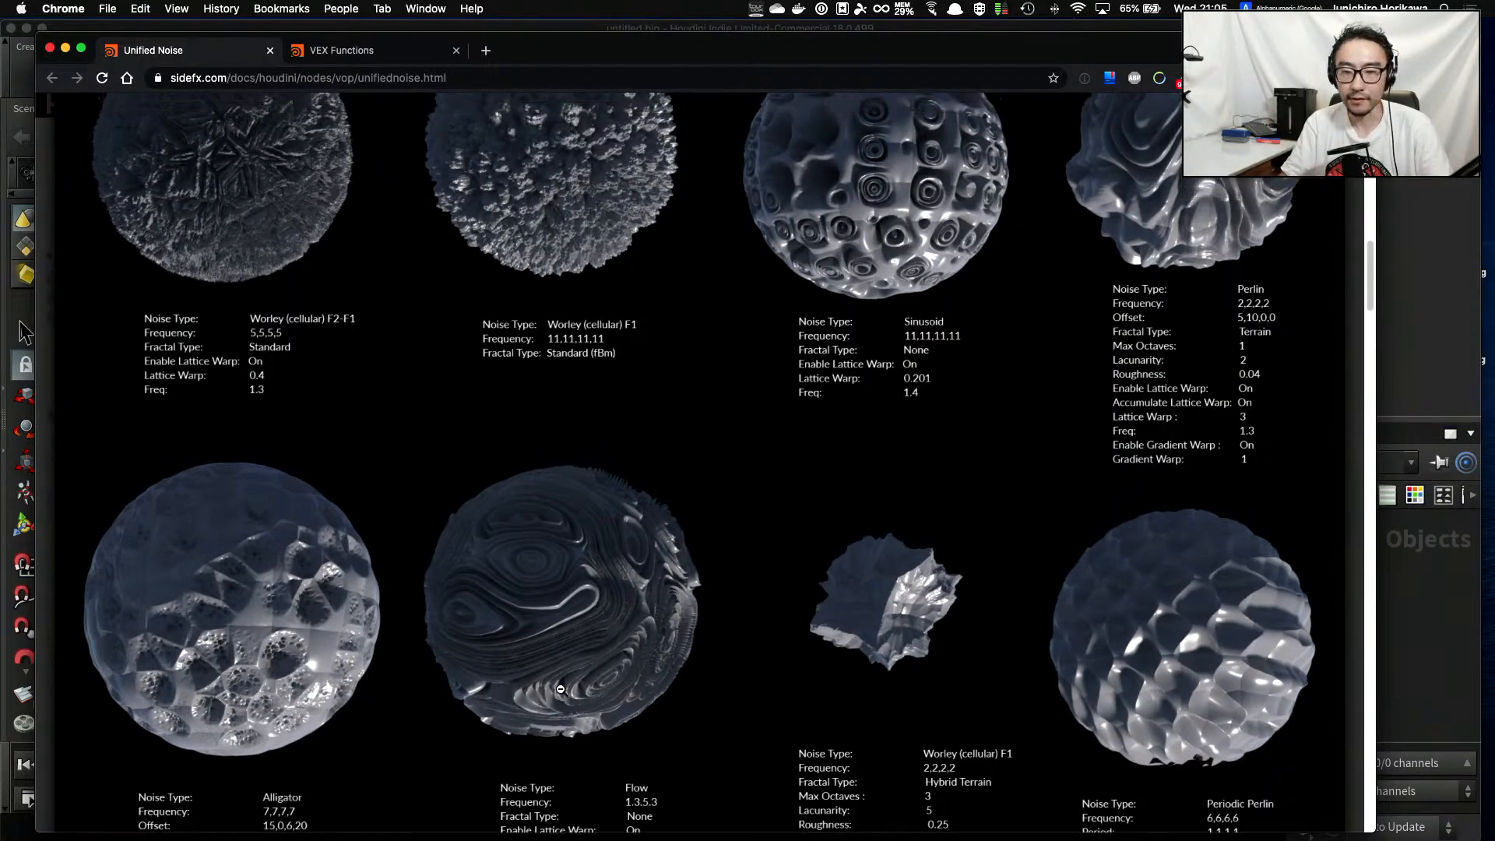
scroll(561, 689, "up", 10)
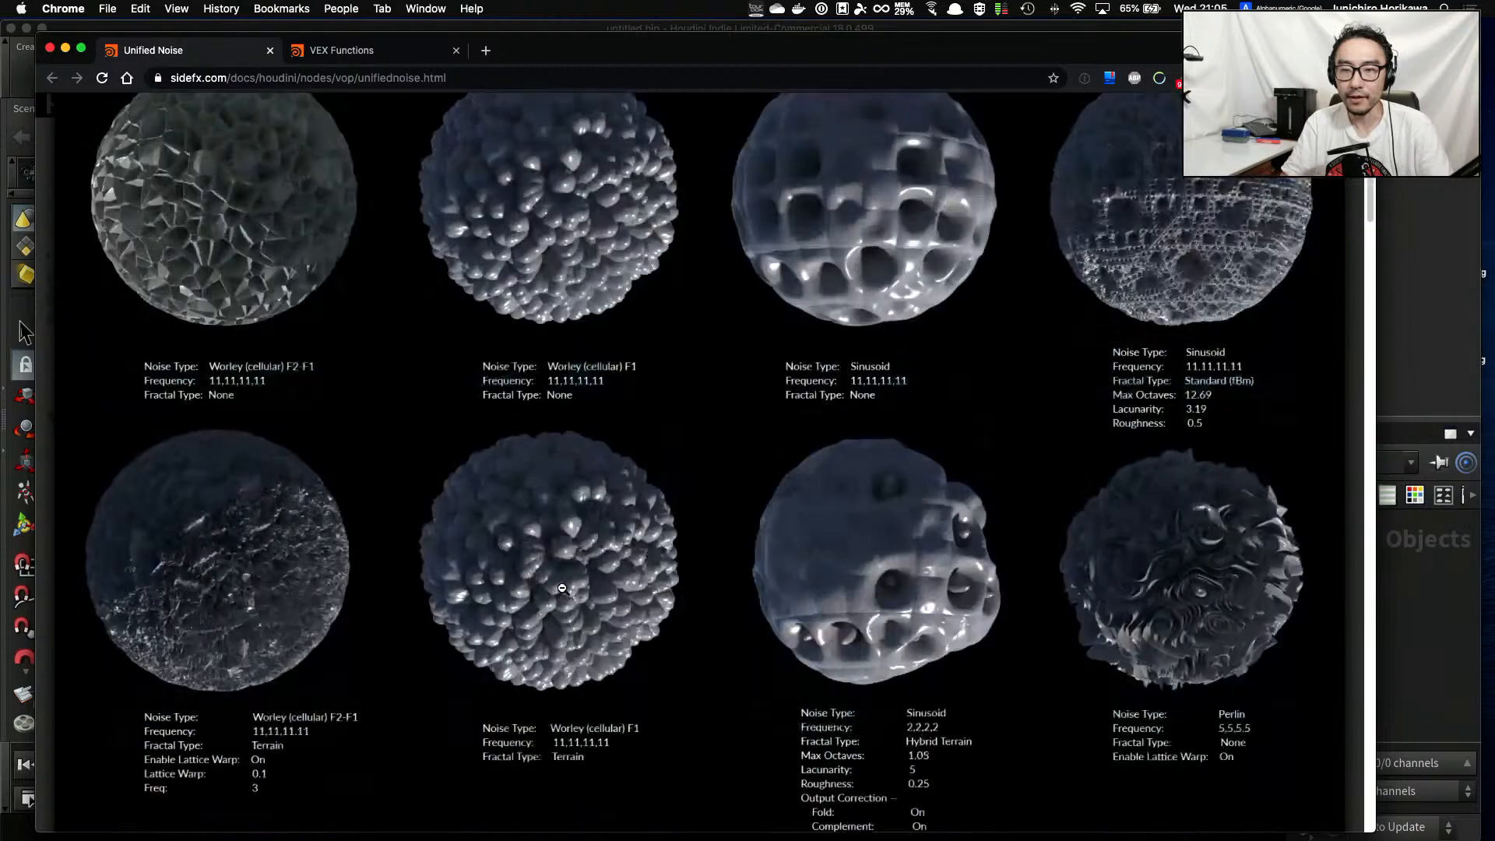
scroll(562, 588, "up", 5)
scroll(604, 529, "down", 3)
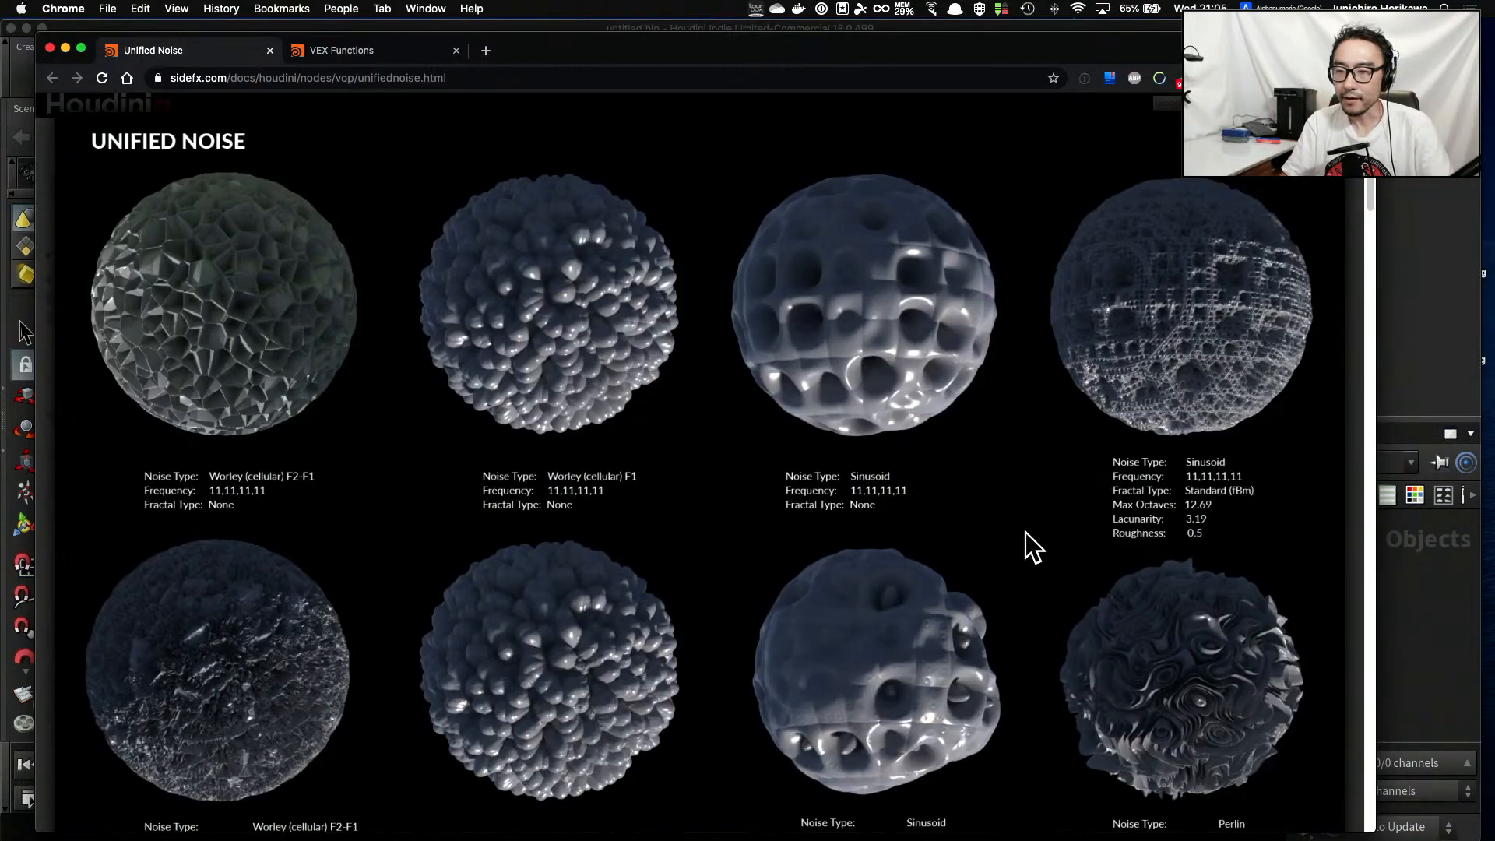
scroll(1025, 533, "down", 15)
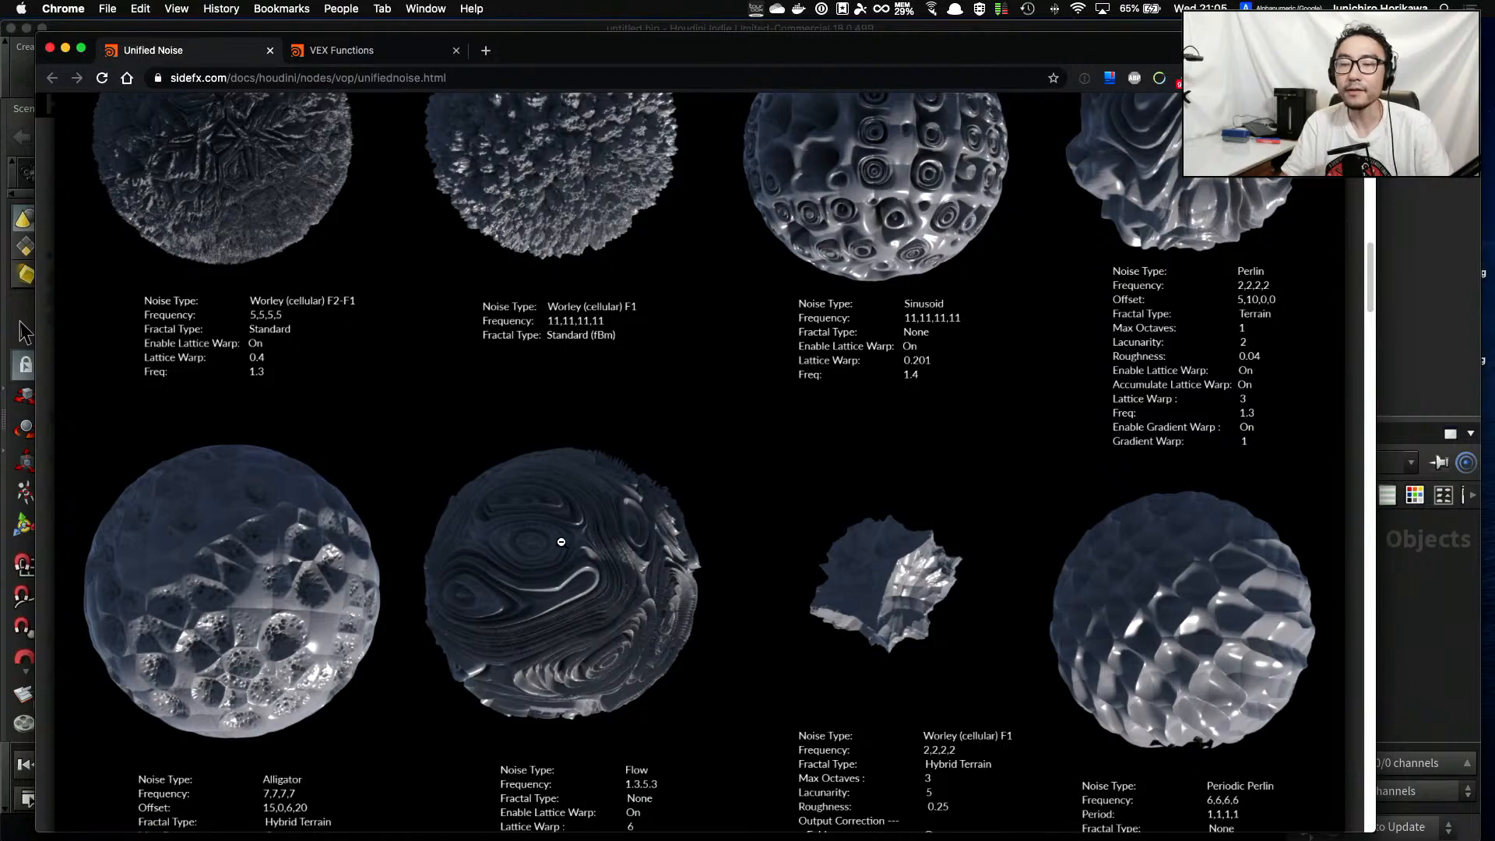
Close the enlarged chart, highlight the Unified Noise VOP node page title, and switch back to the empty Houdini scene
left_click(806, 249)
scroll(805, 250, "up", 15)
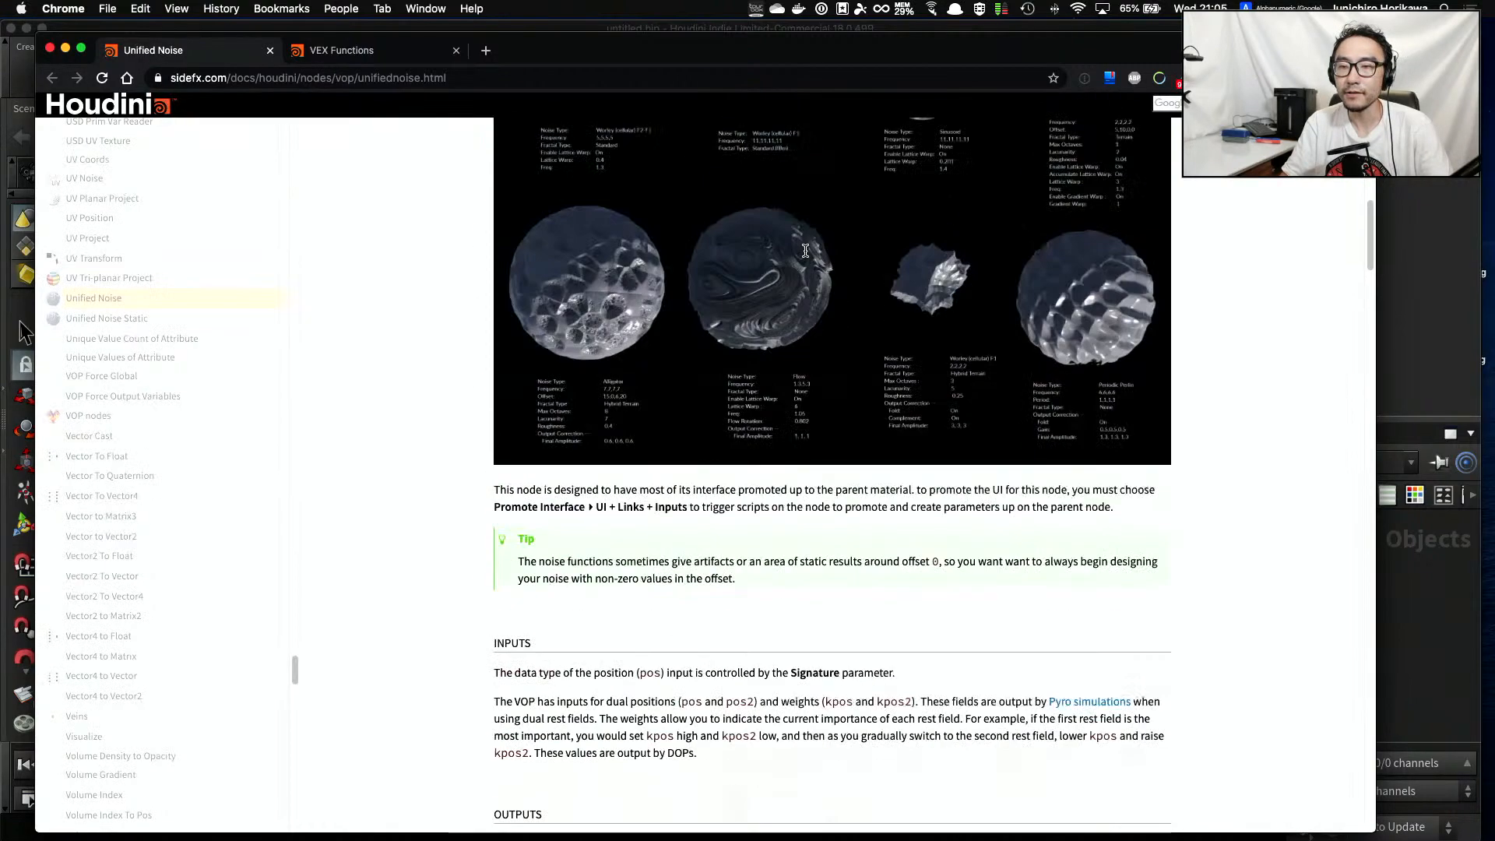
scroll(818, 267, "up", 2)
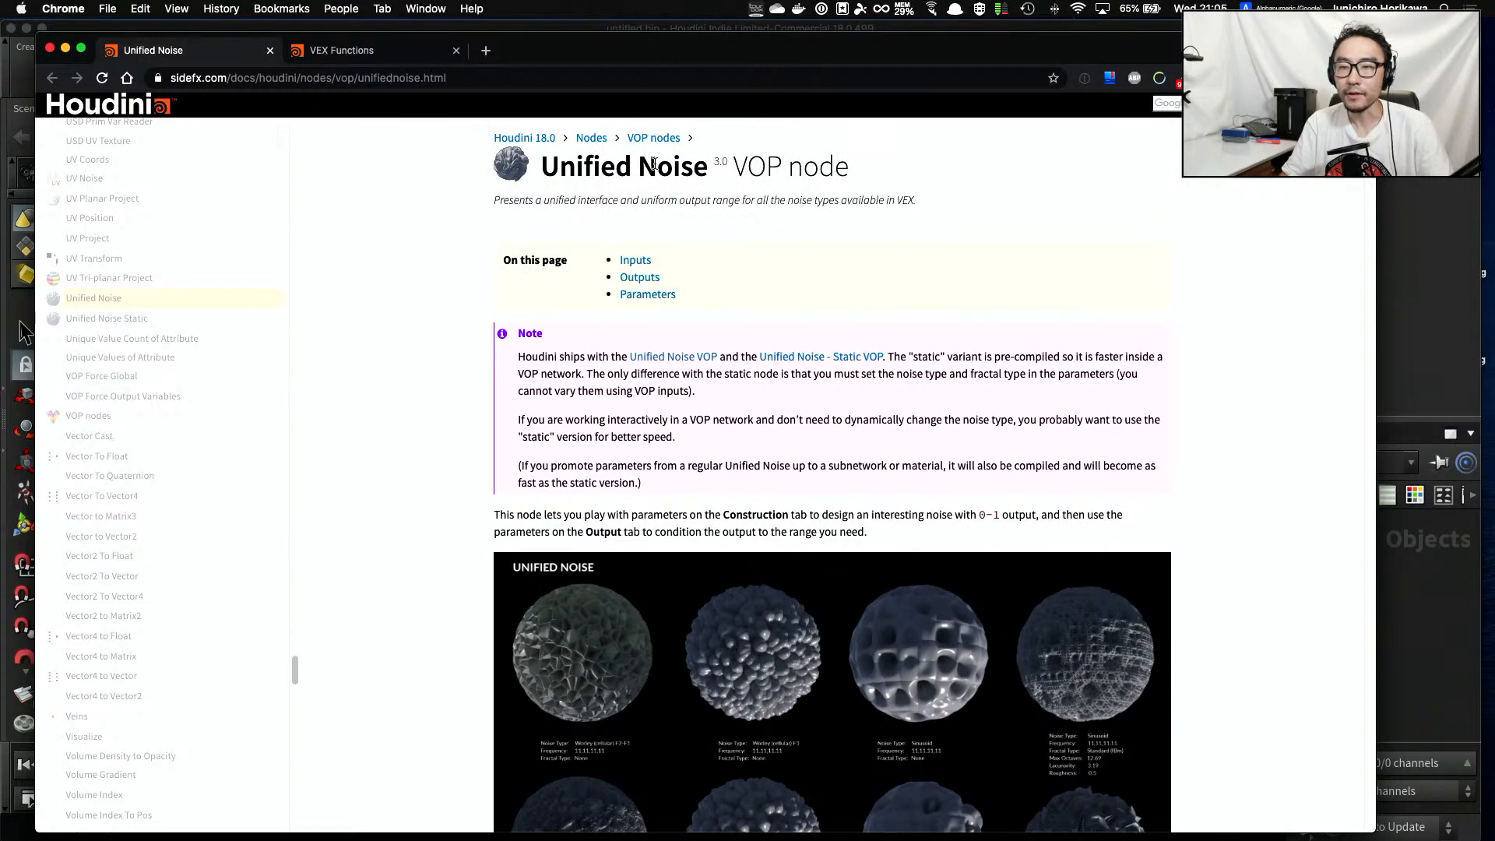
left_click_drag(853, 169, 539, 171)
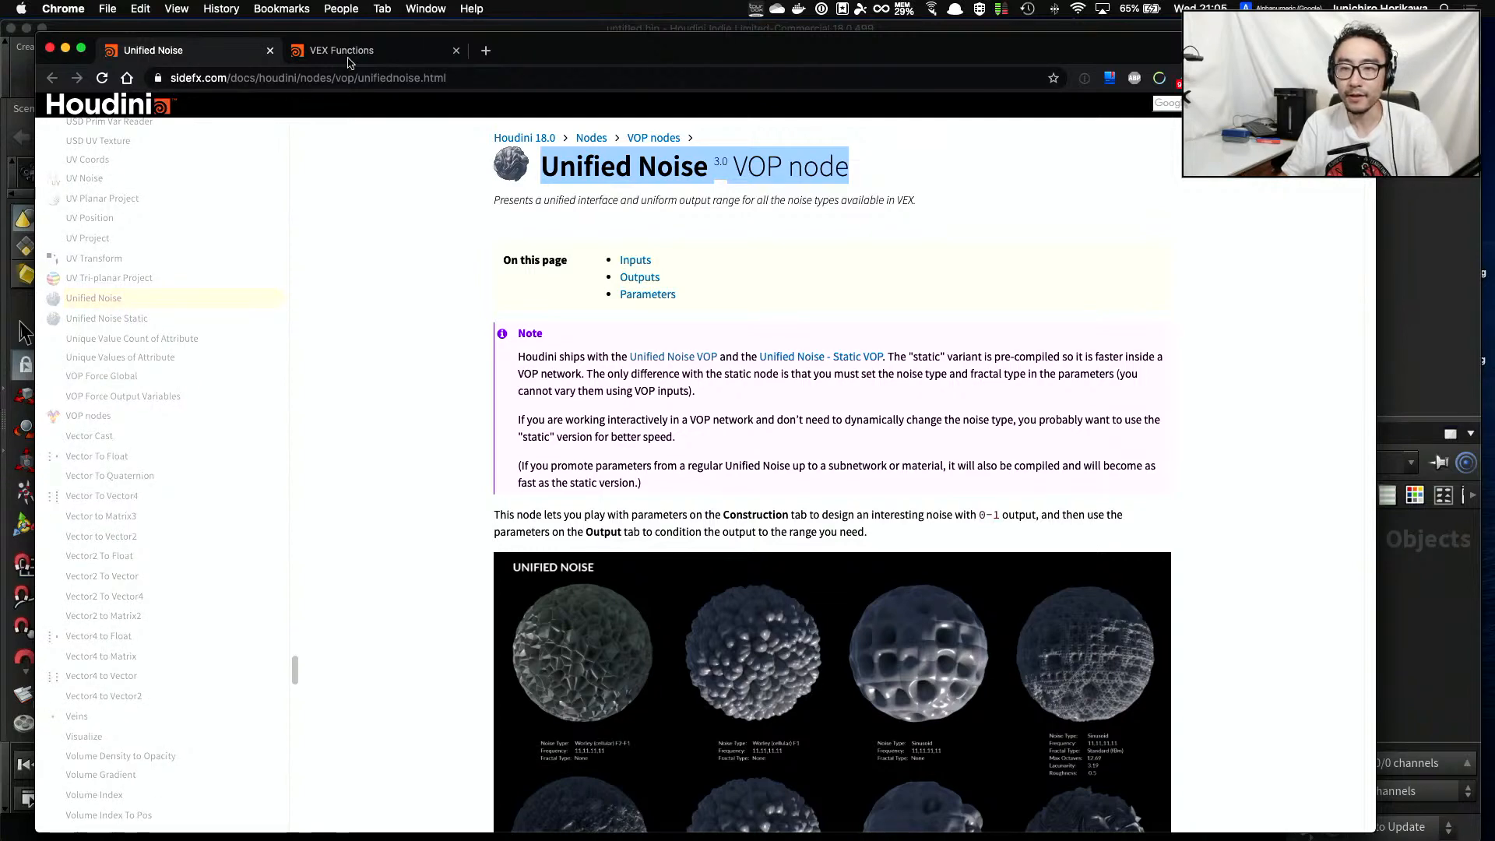
double_click(523, 50)
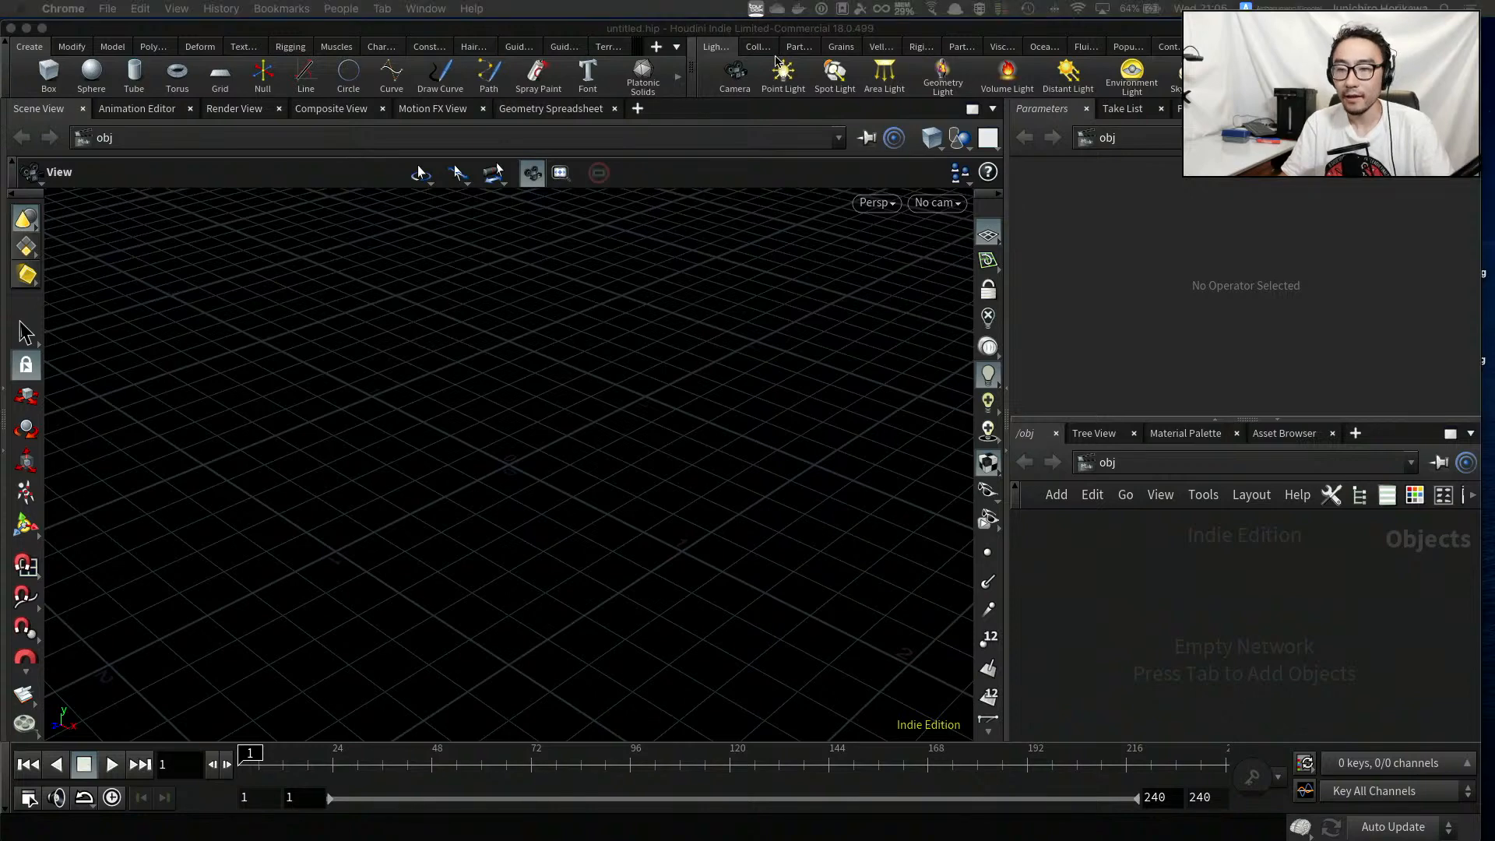
left_click(782, 265)
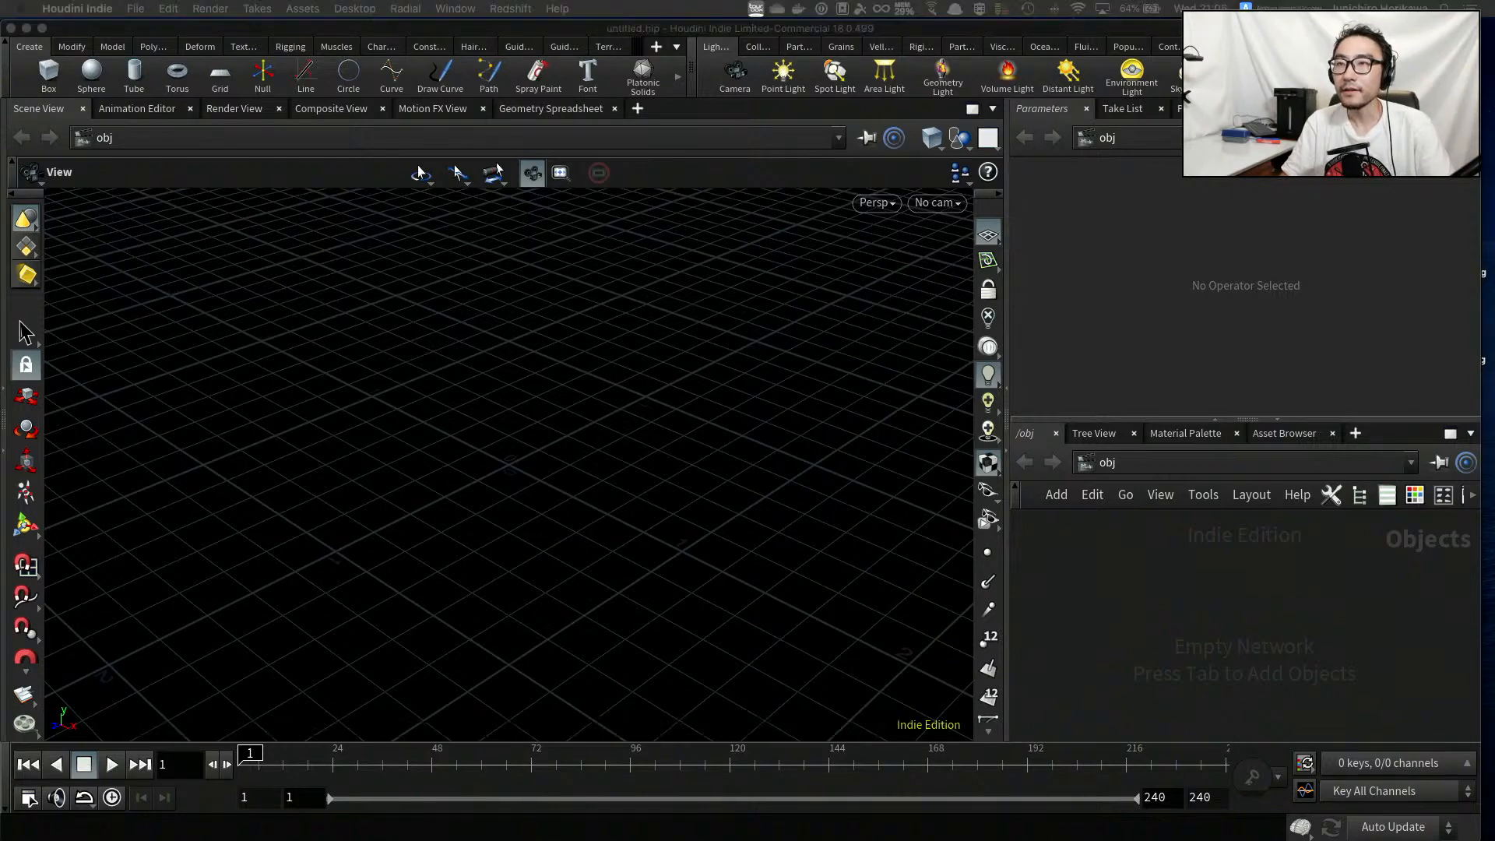
key("Tab")
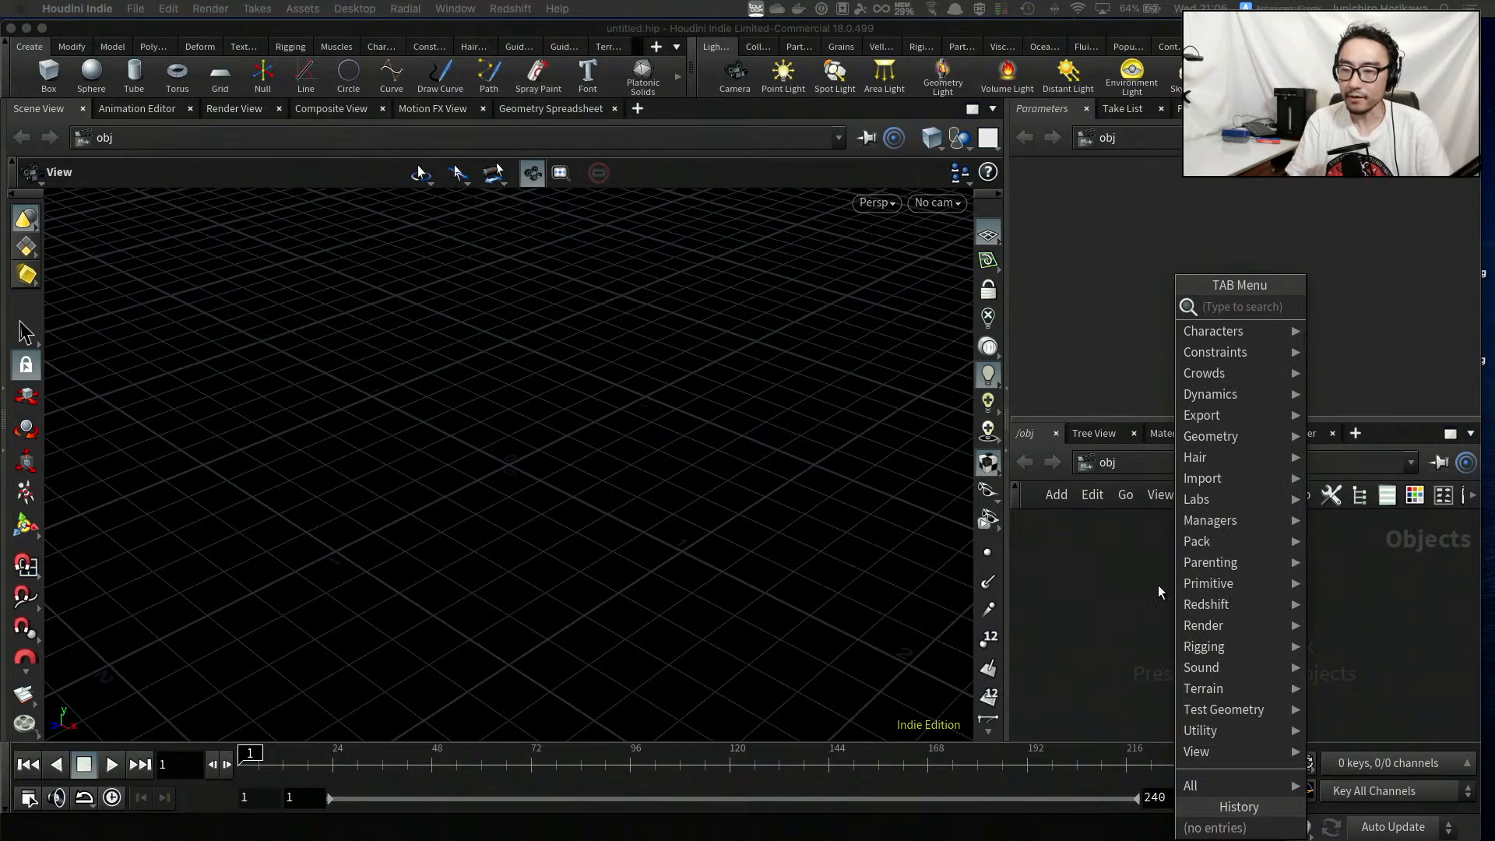
left_click(1107, 614)
key("Tab")
type("nul")
key("Return")
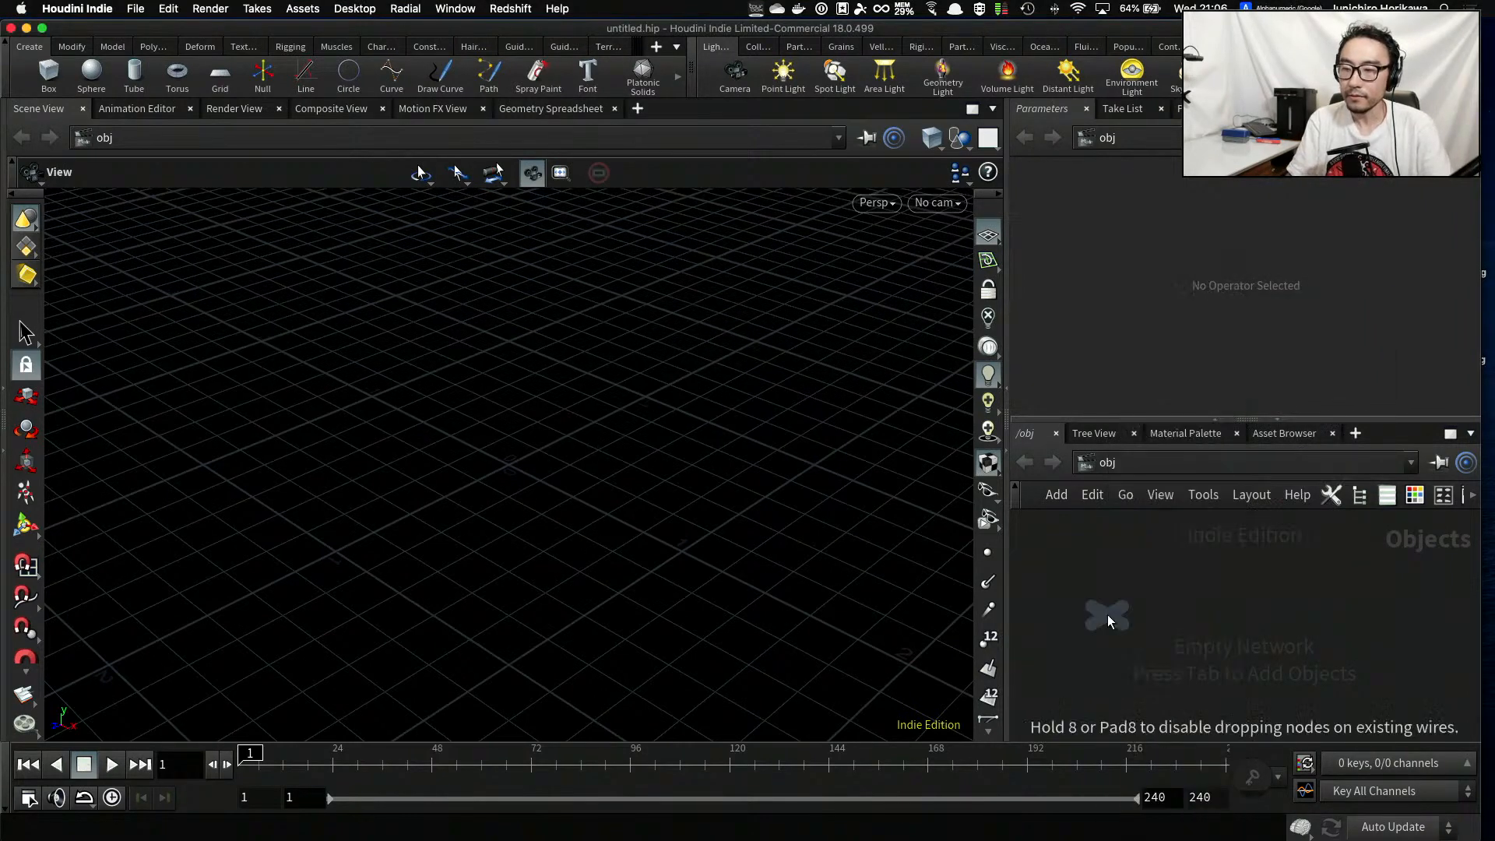
left_click(1107, 614)
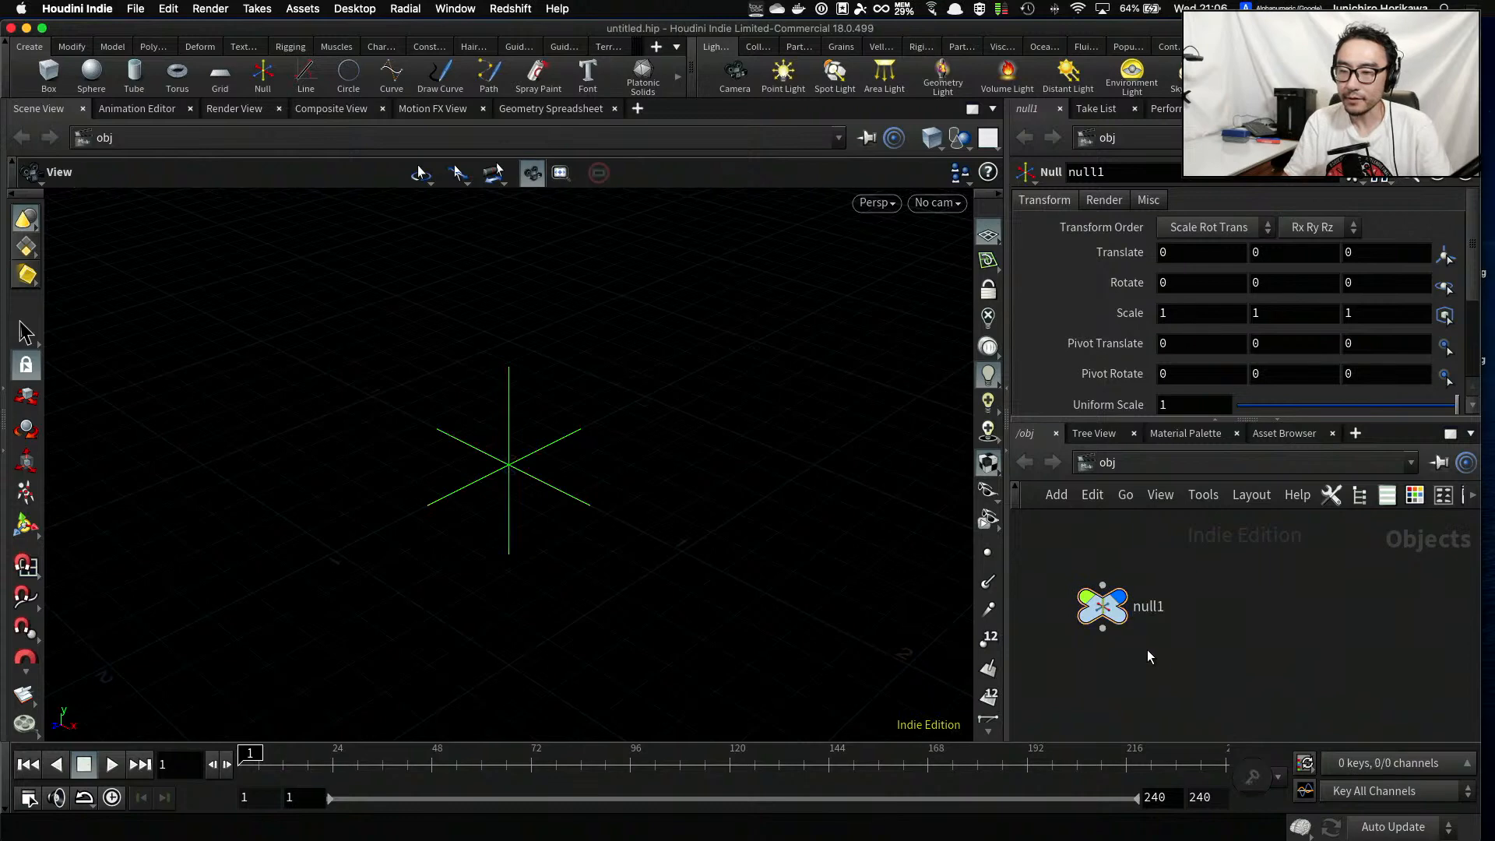
left_click_drag(1147, 649, 1082, 580)
key("Delete")
Replace the null1 object with a new Geometry object and enter its network
key("Tab")
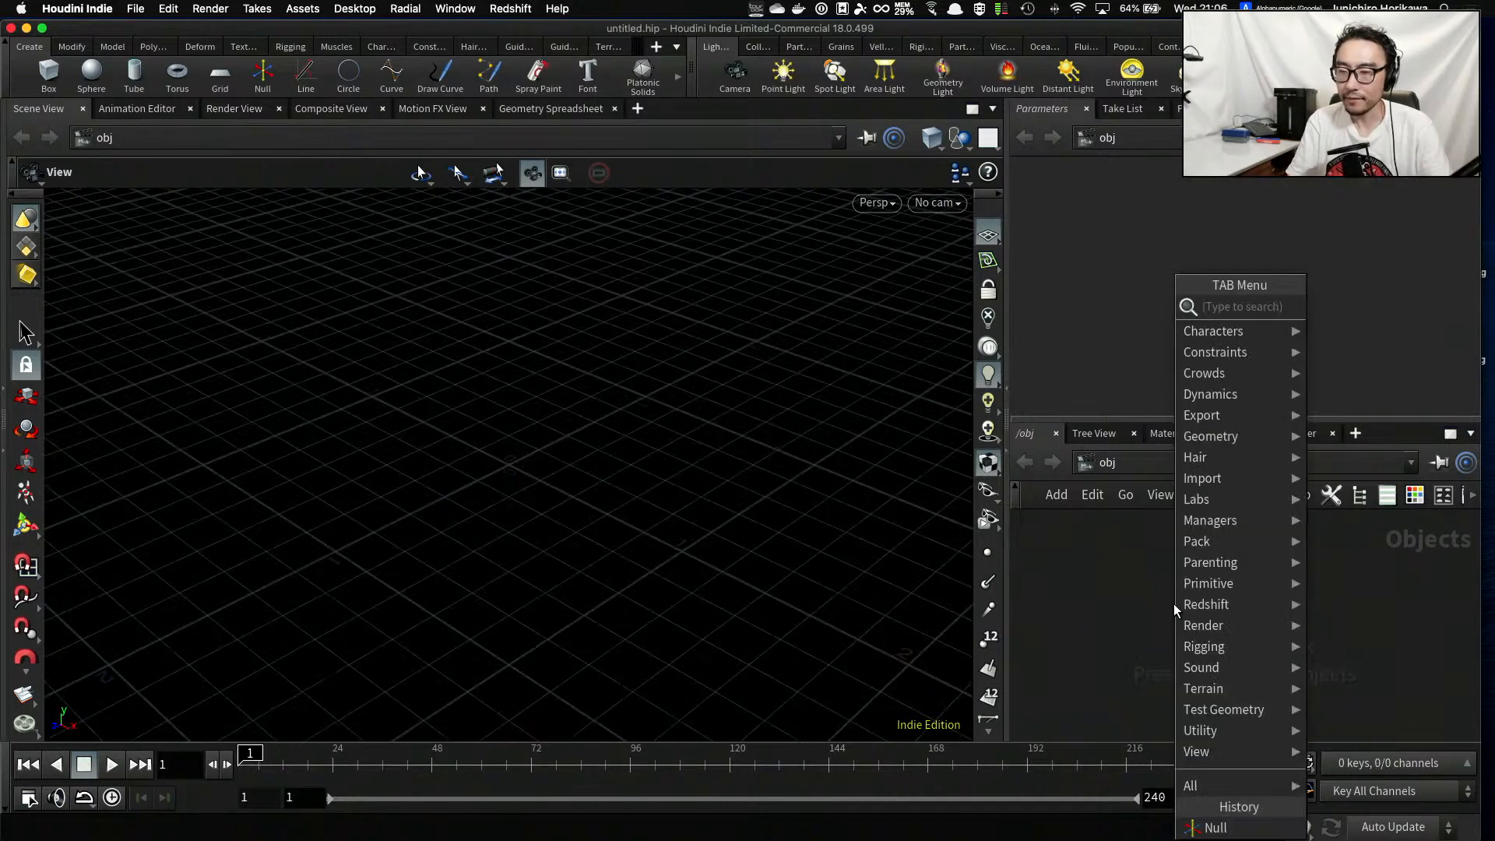
type("geom")
key("Return")
left_click(1176, 604)
double_click(1222, 592)
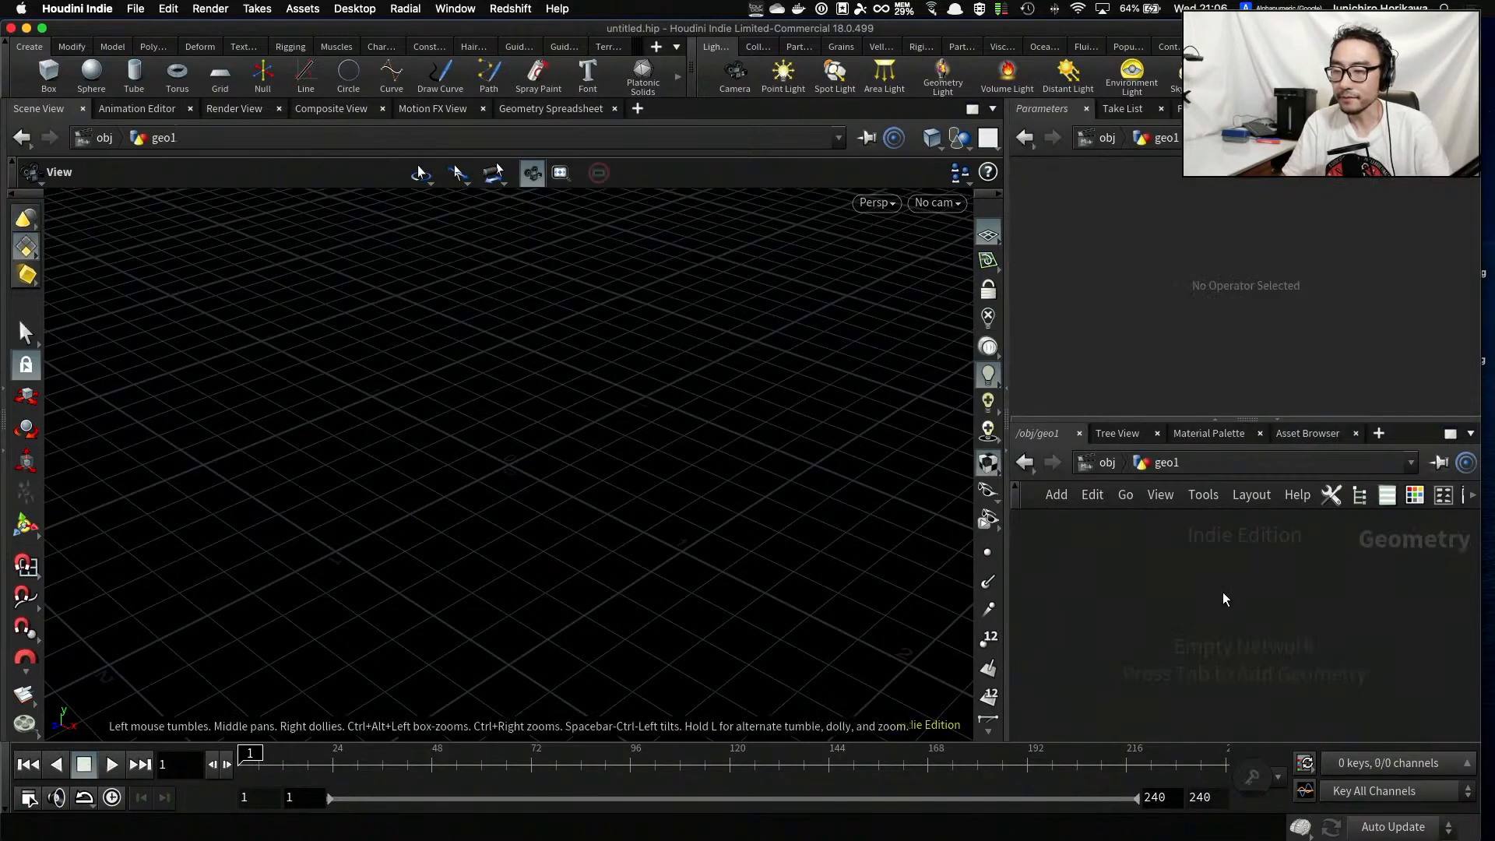
Add a Null node to the geo1 network and rename it CONTROLLER
key("Tab")
type("null")
key("Return")
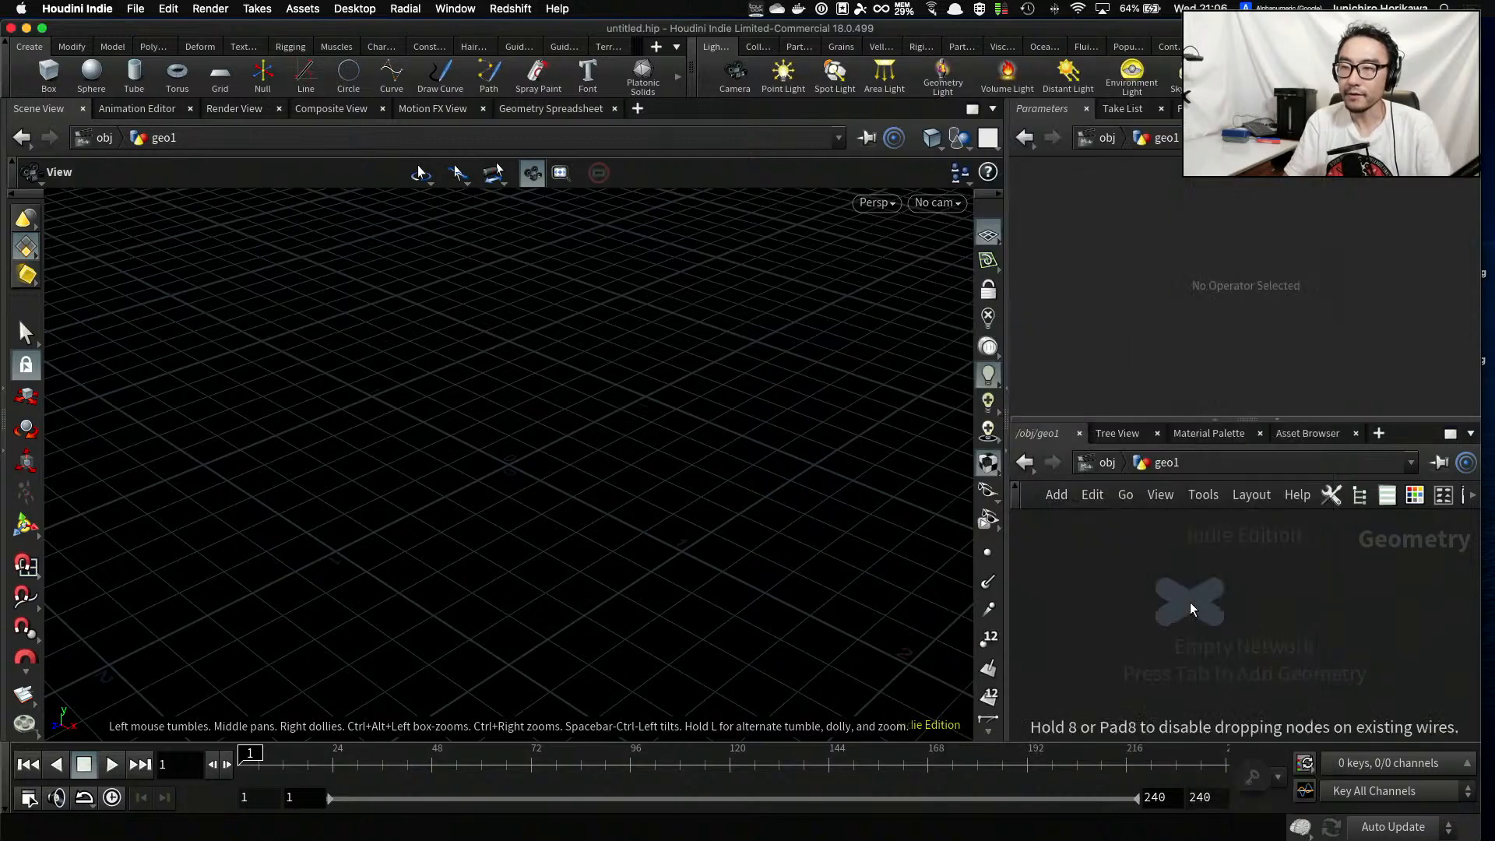
left_click(1161, 595)
double_click(1216, 596)
type("G")
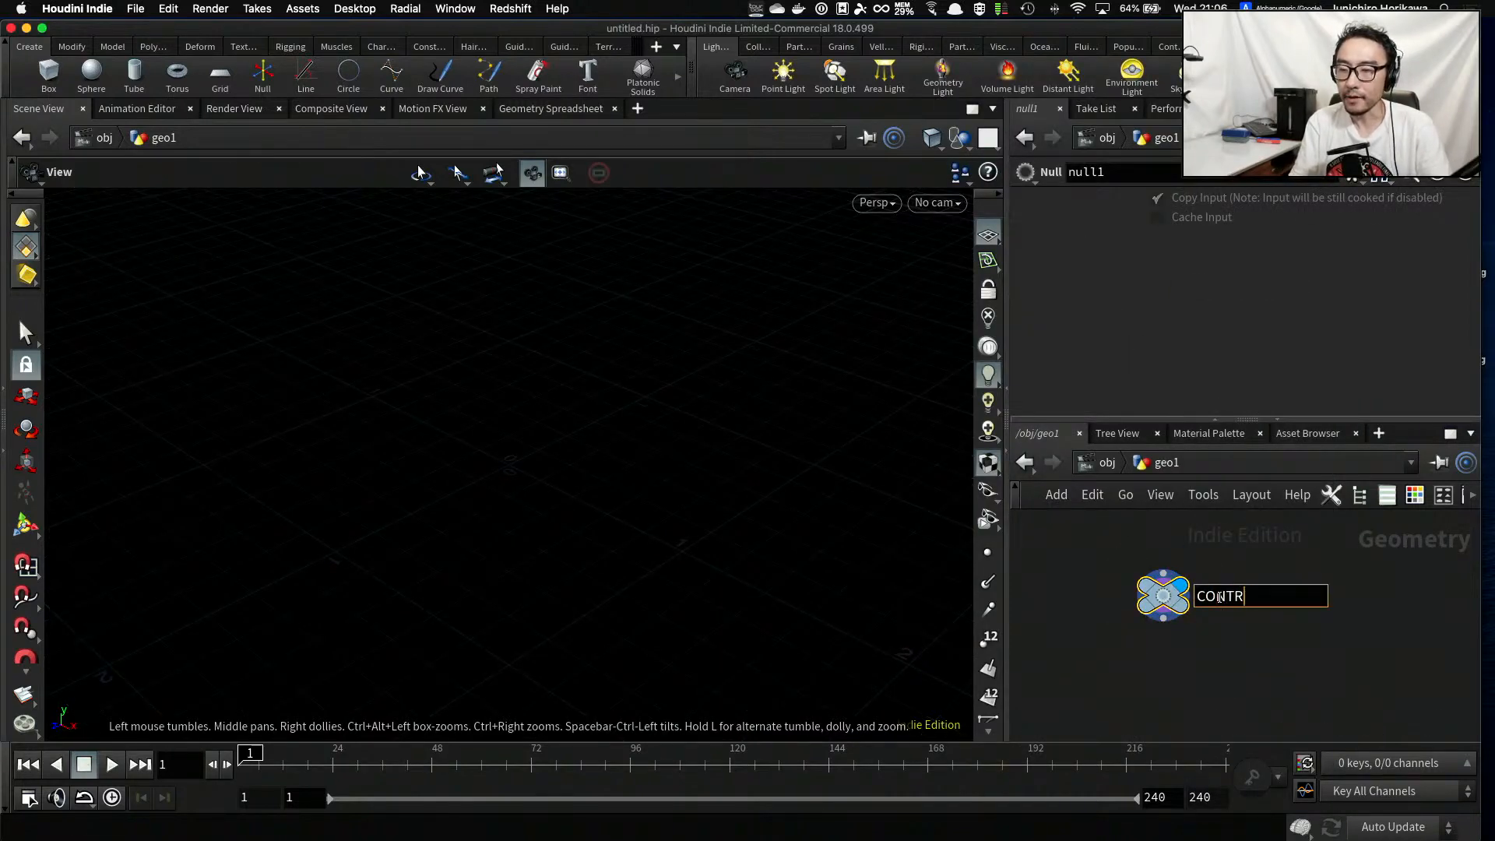
key("Return")
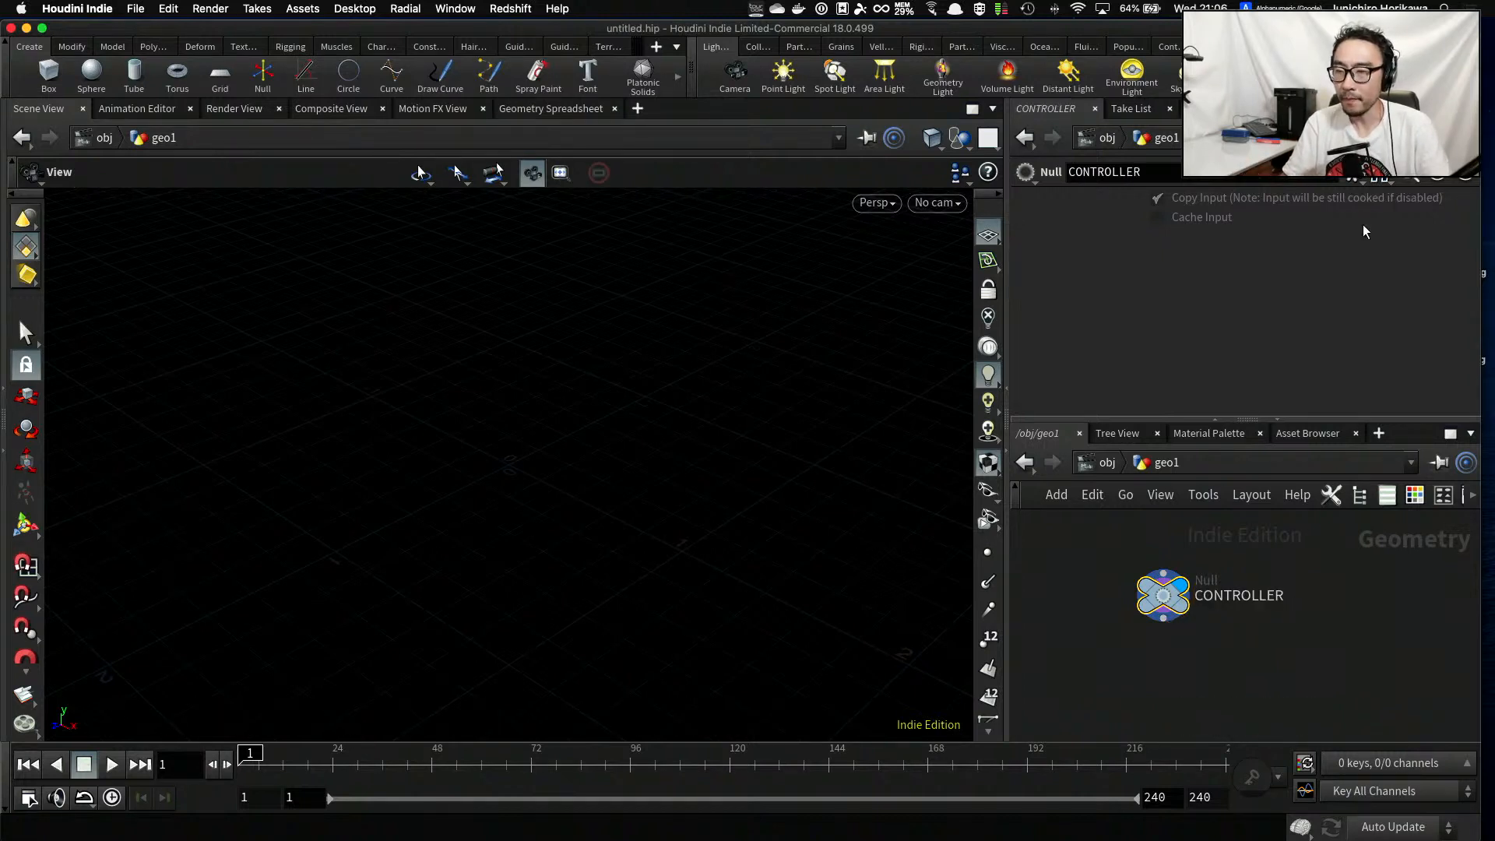
Colour the CONTROLLER node blue and shift it slightly aside in the network
key("c")
key("c")
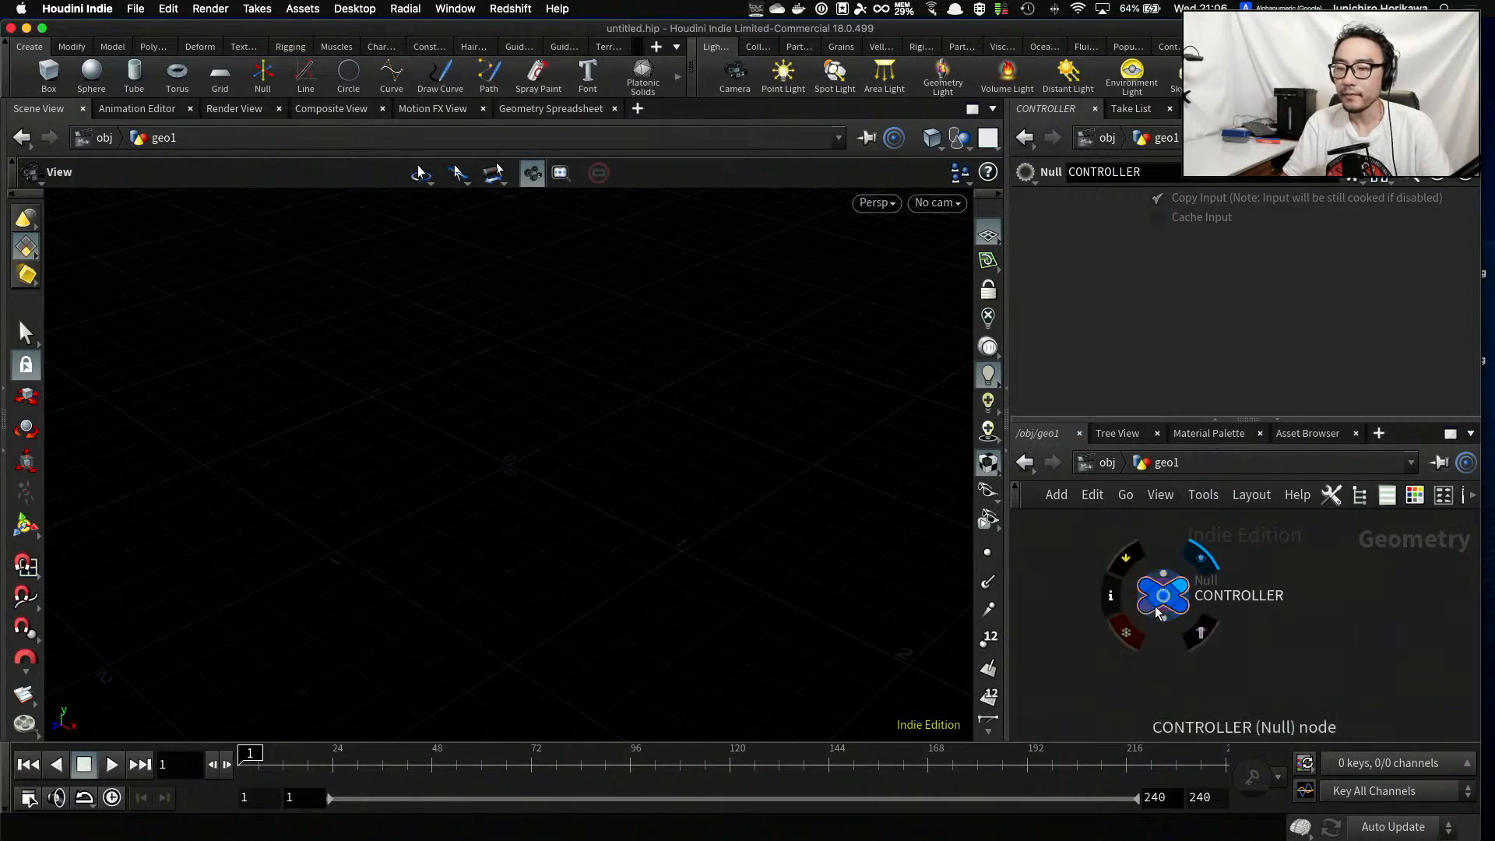
left_click_drag(1163, 595, 1130, 602)
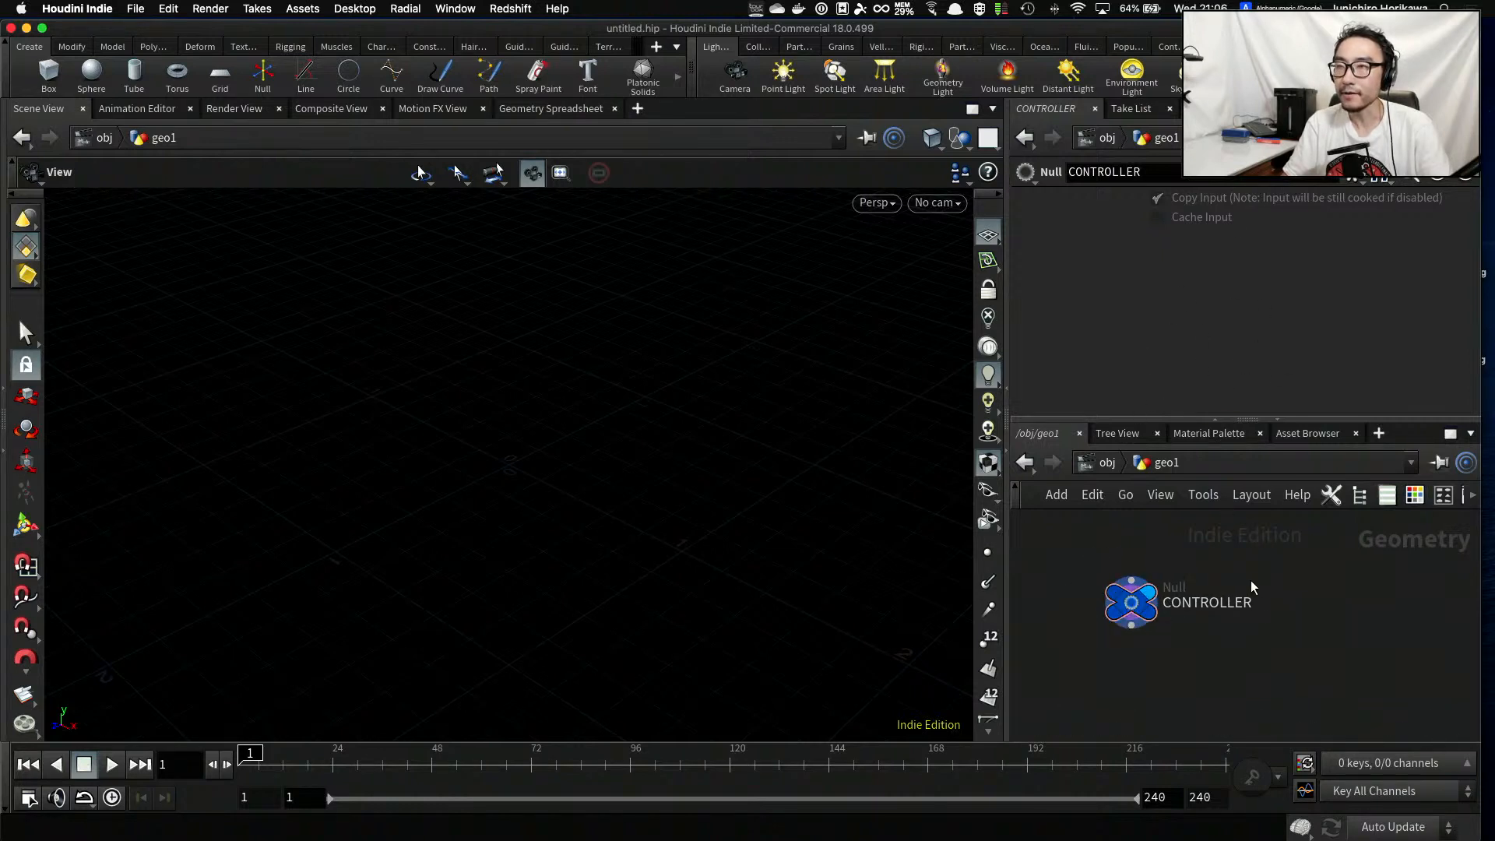
Add a Sphere node beside the CONTROLLER node
key("Tab")
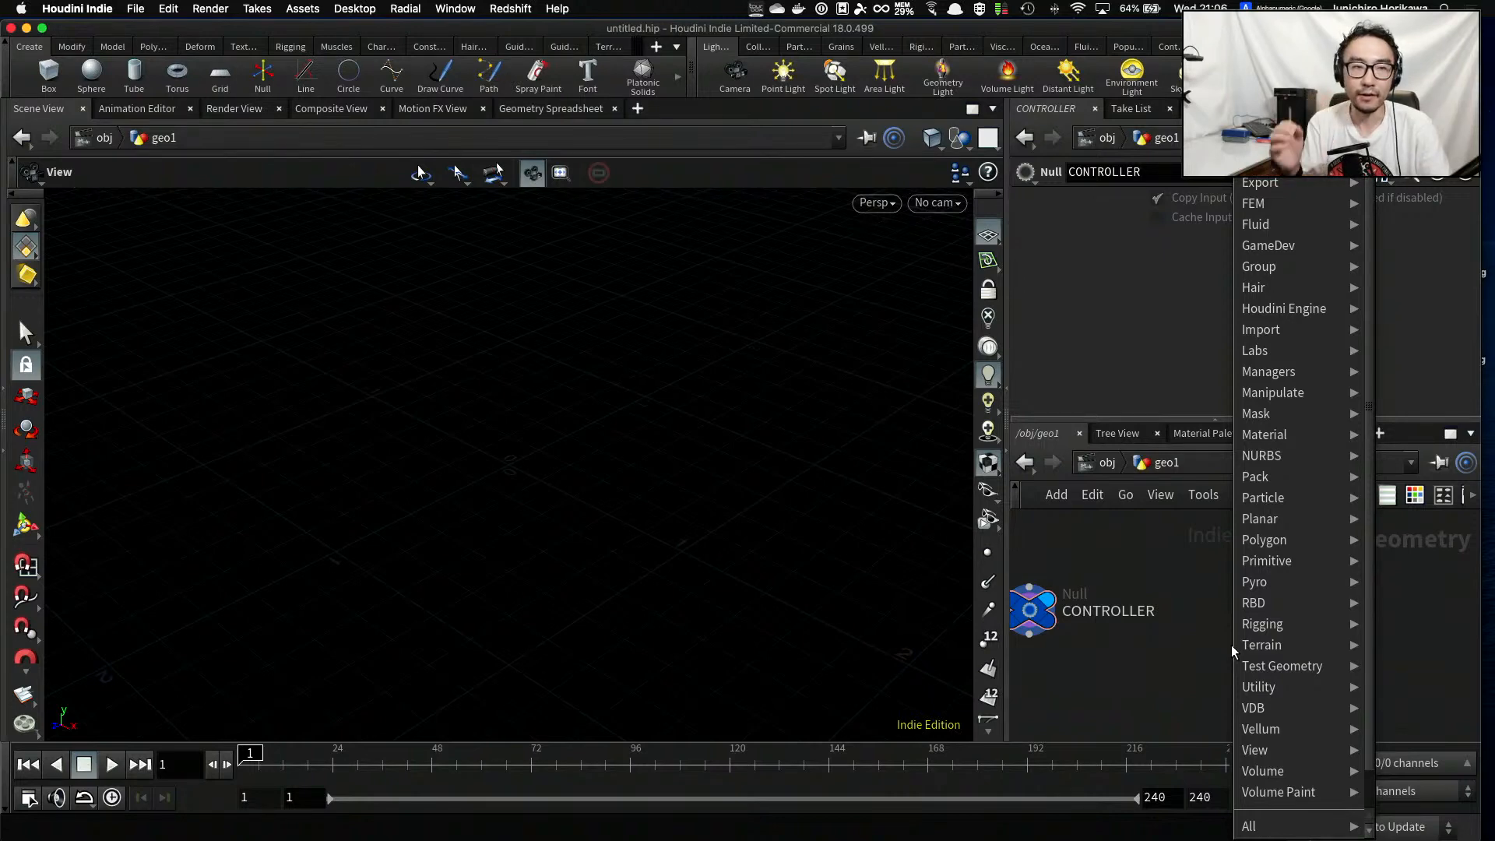
type("s")
key("BackSpace")
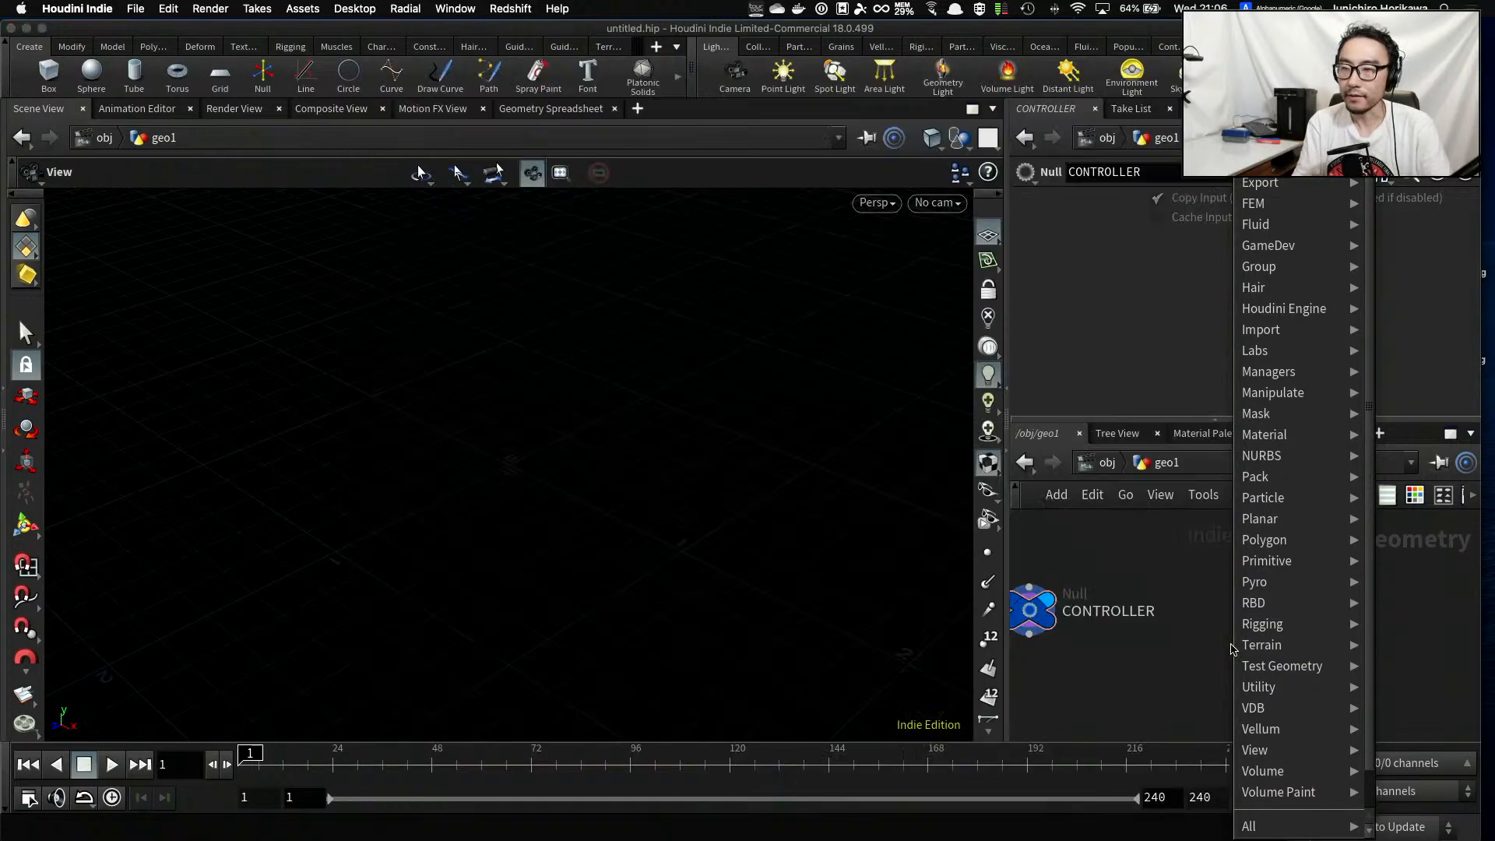
type("sphere")
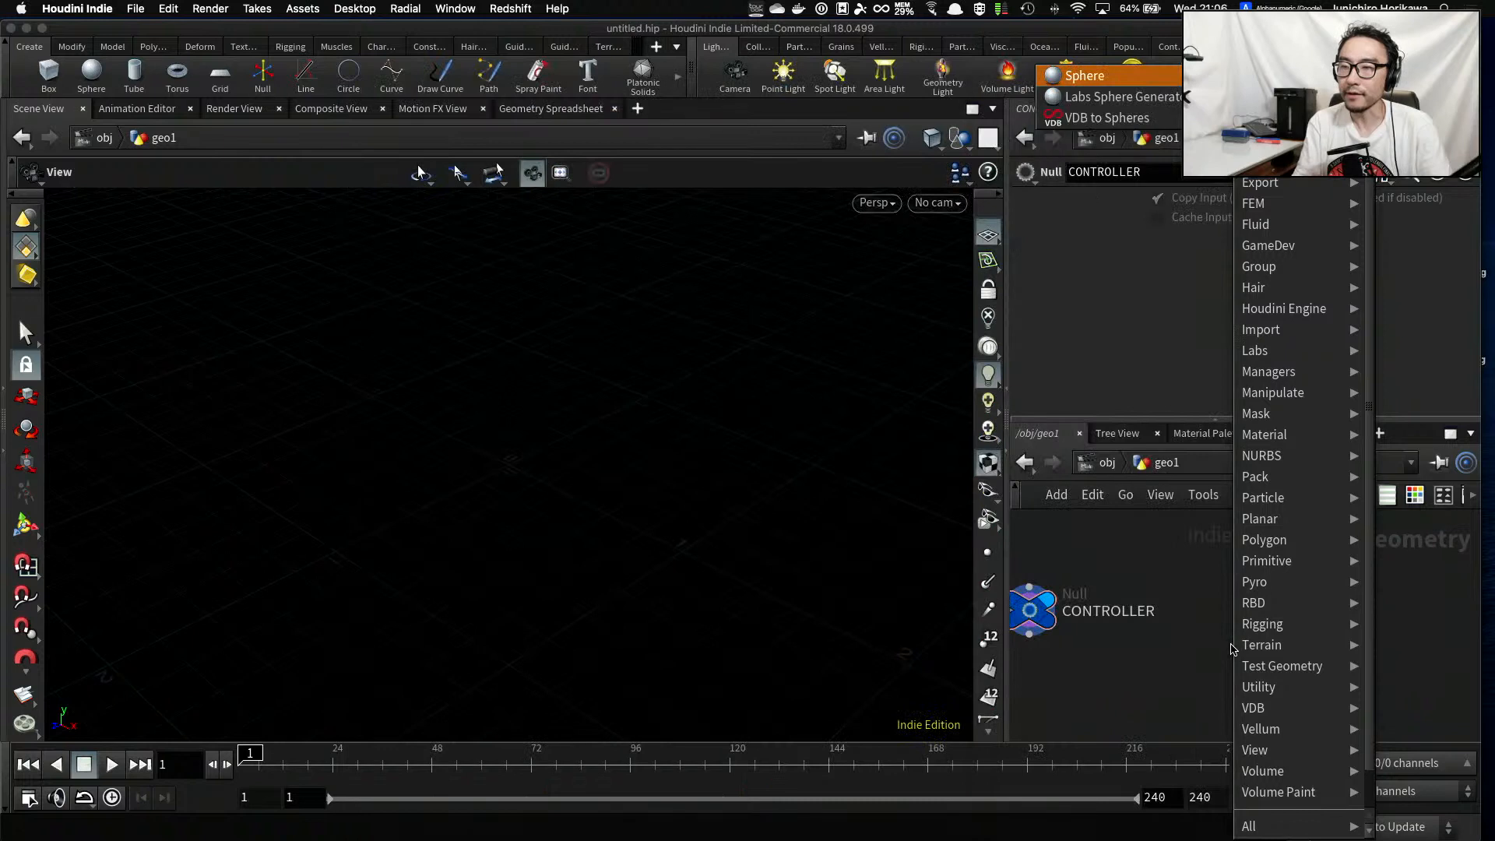
key("Return")
left_click(1262, 600)
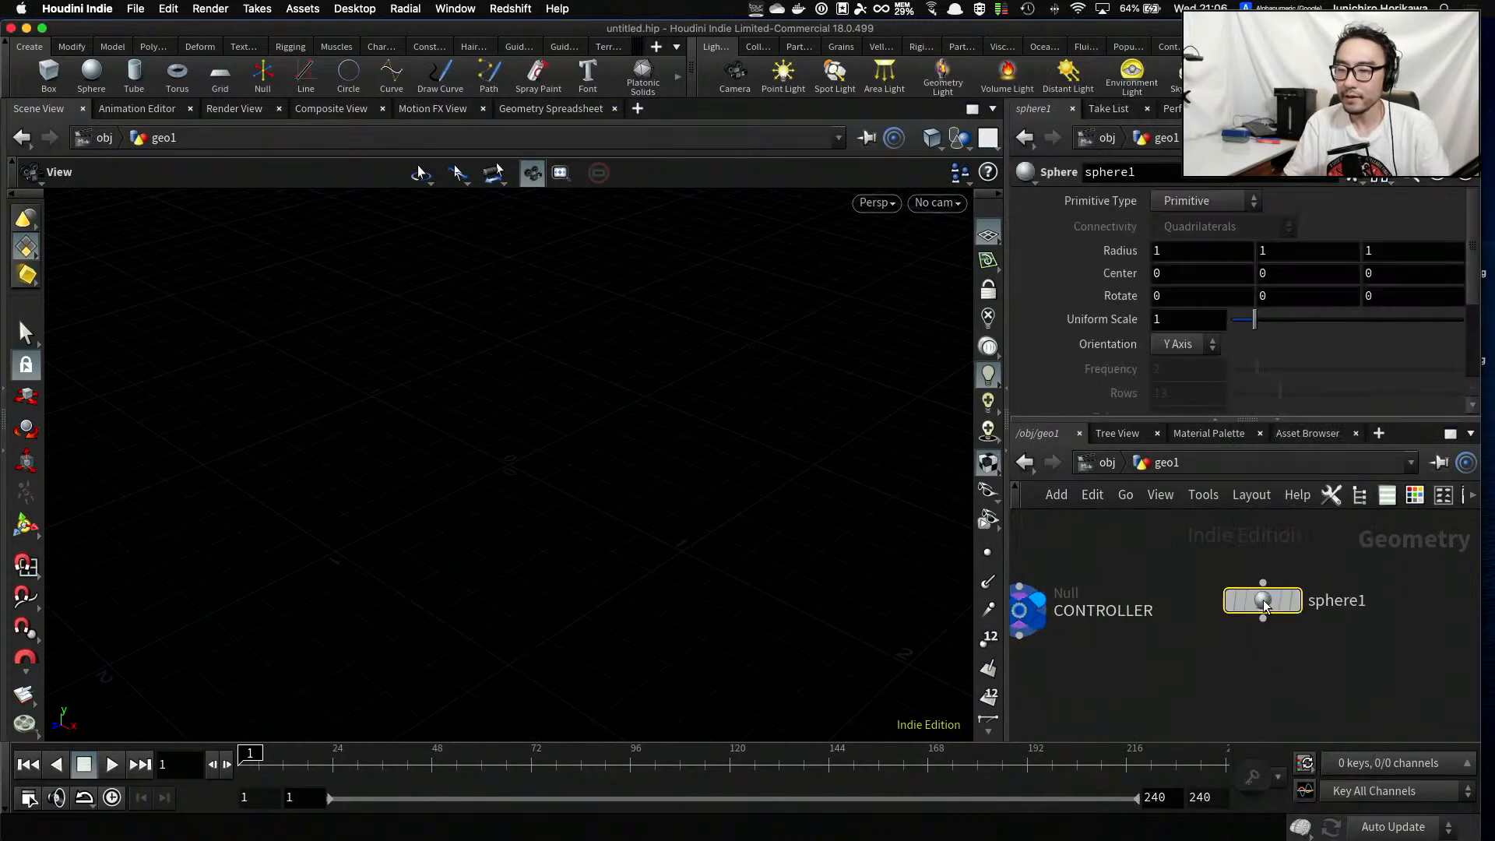
Set the sphere's primitive type to Polygon and nudge its node within the network
left_click(1199, 204)
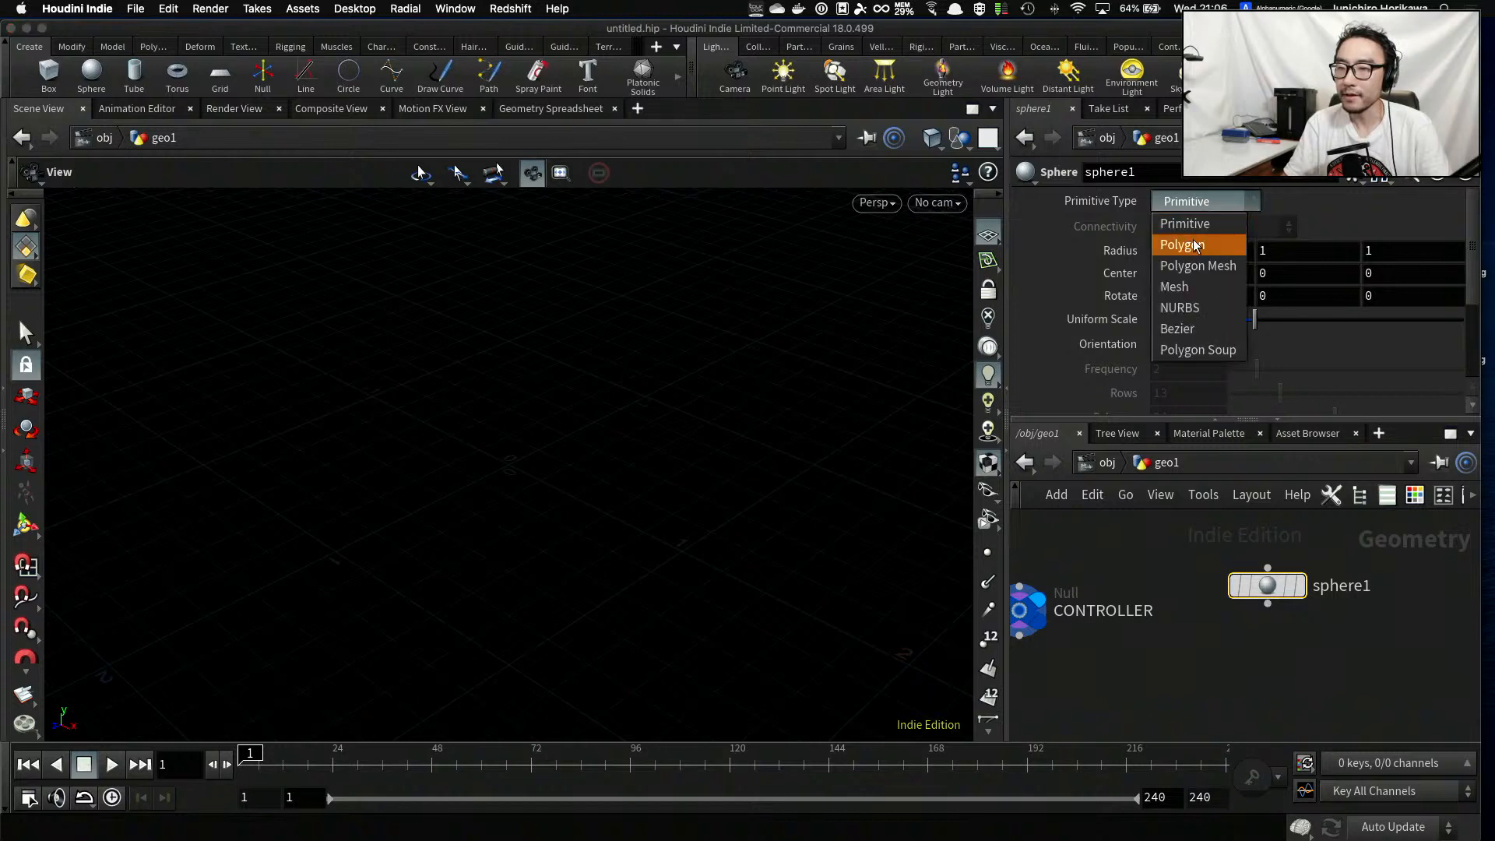
left_click(1185, 243)
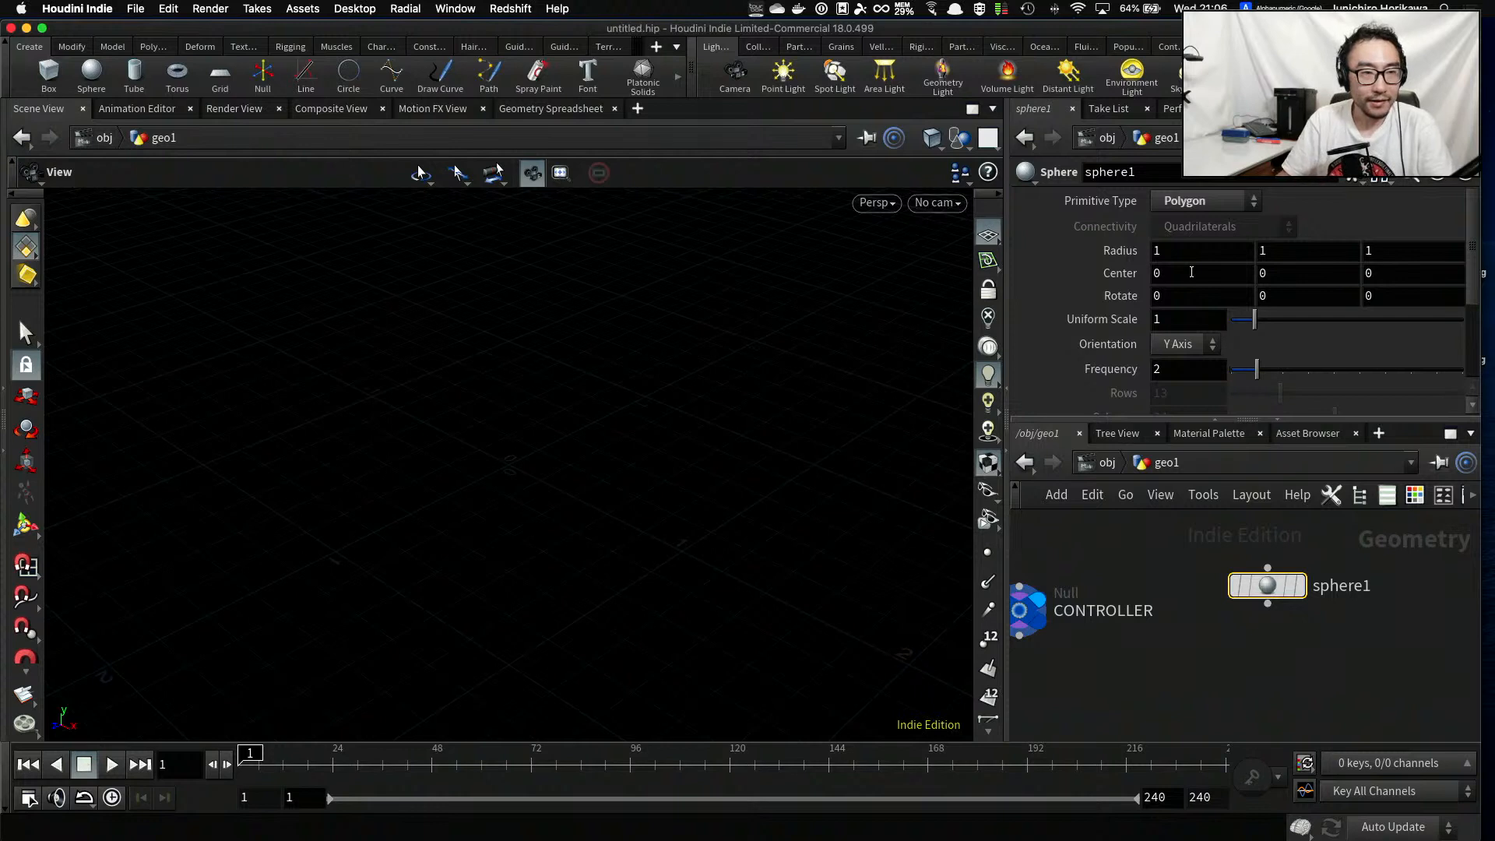
left_click_drag(1271, 585, 1257, 587)
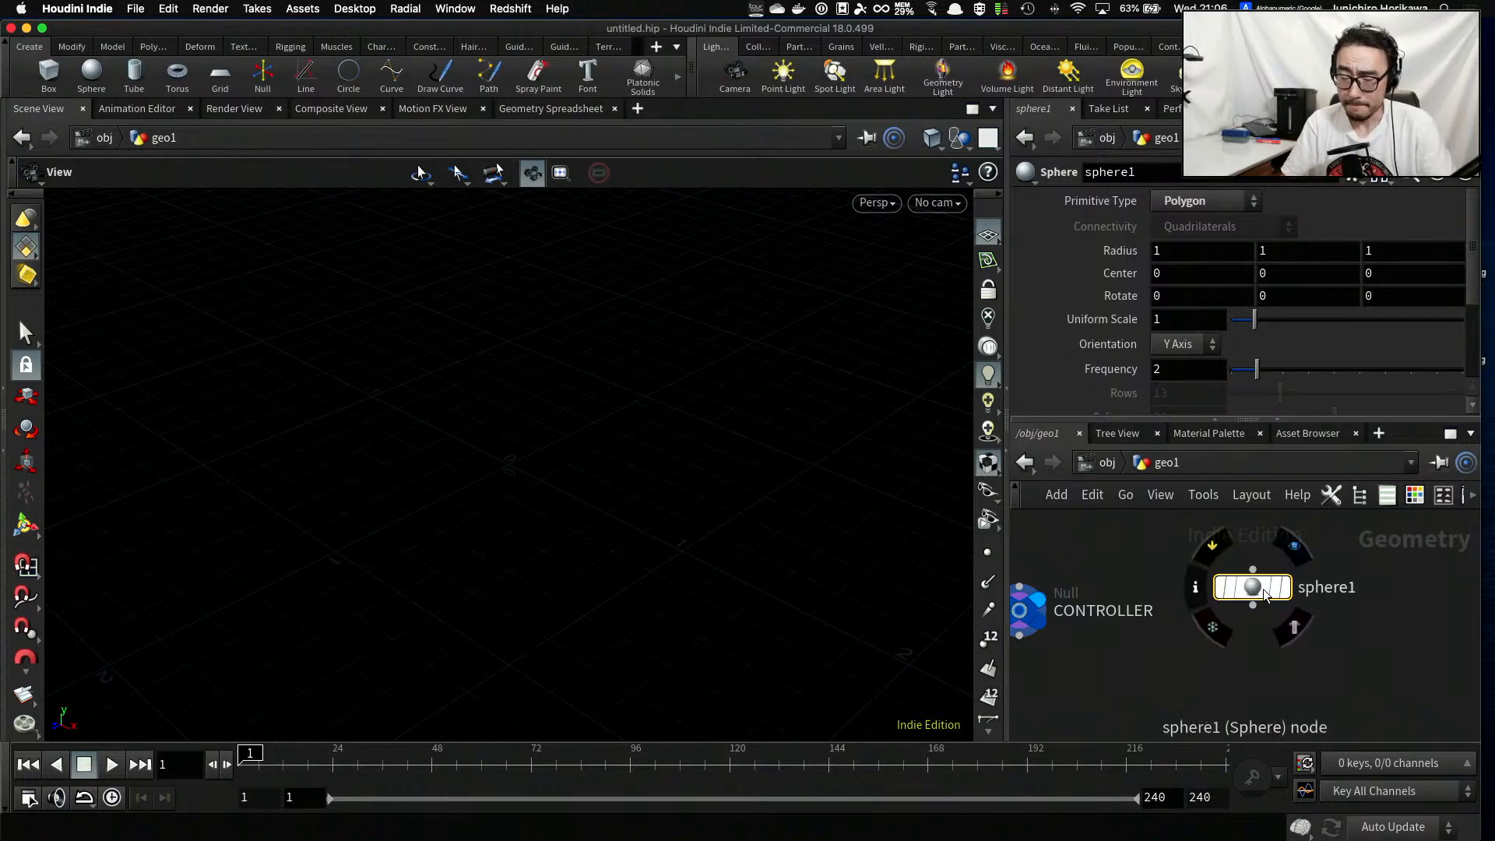
left_click(1188, 201)
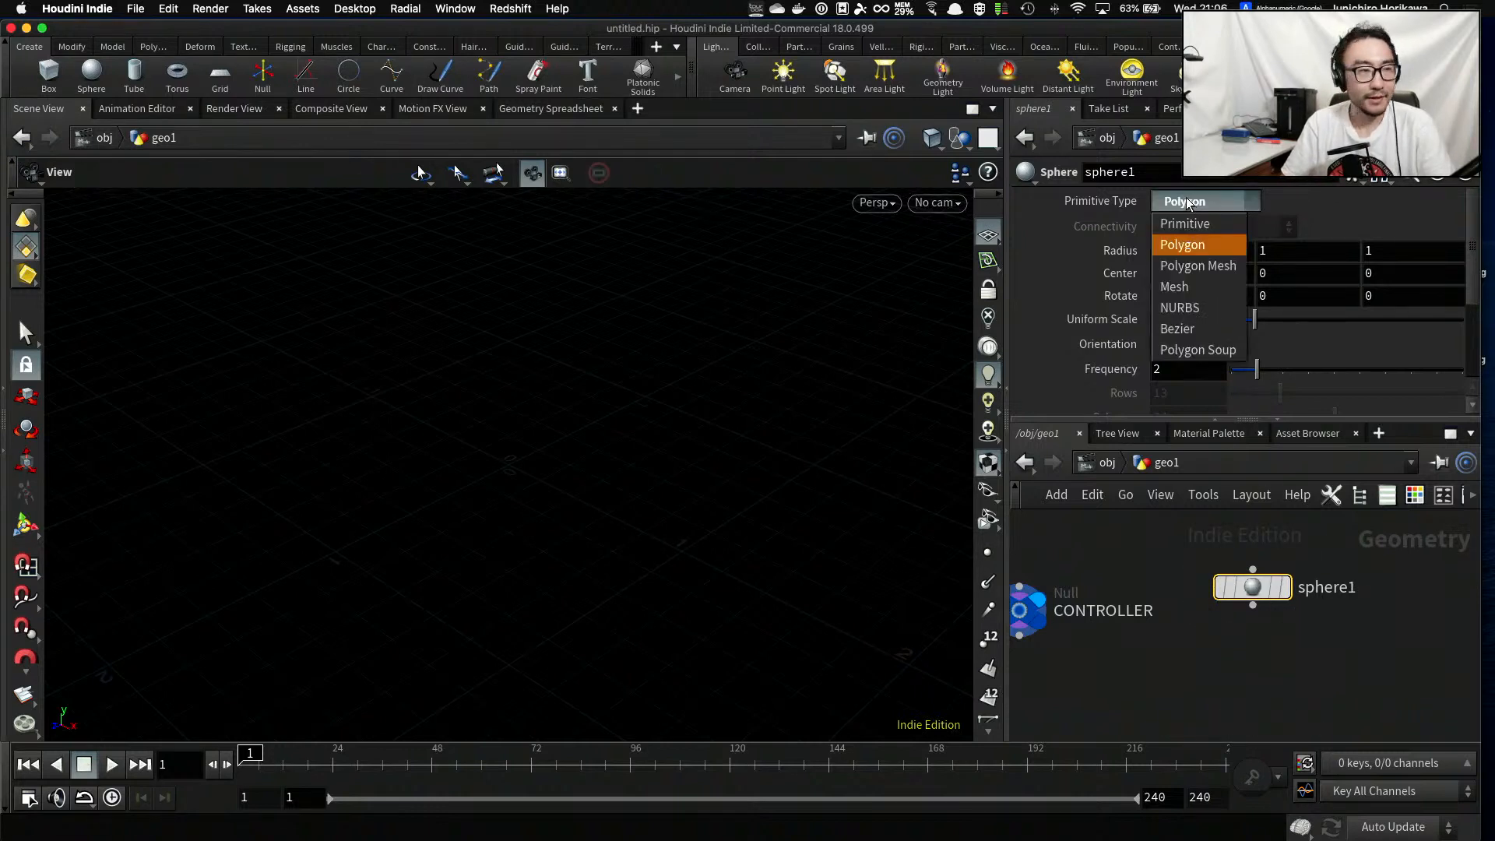
left_click(1179, 247)
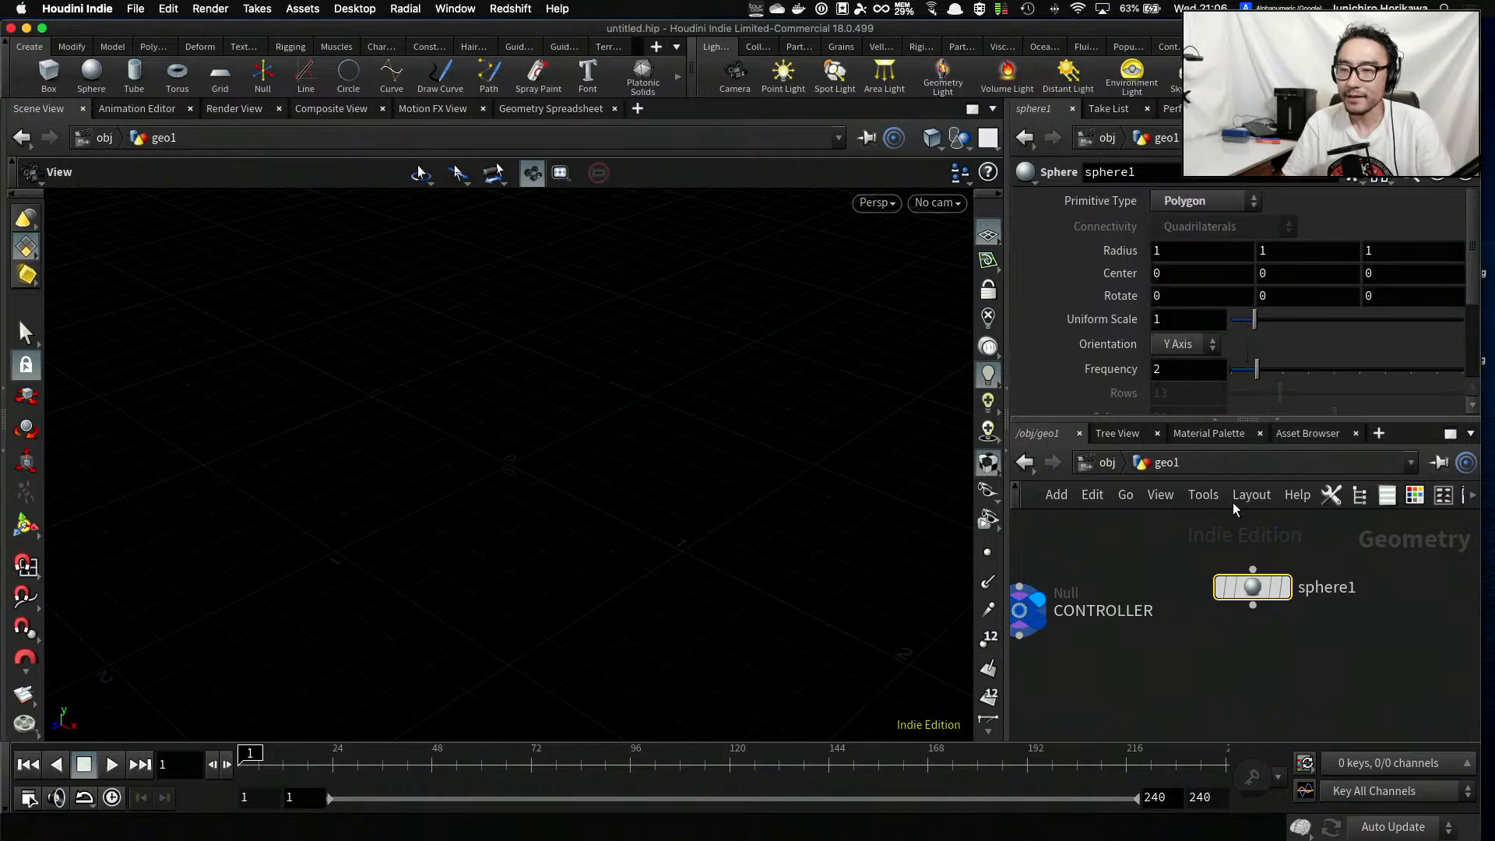
Display the sphere in the viewport and set its frequency to 10
left_click(1284, 590)
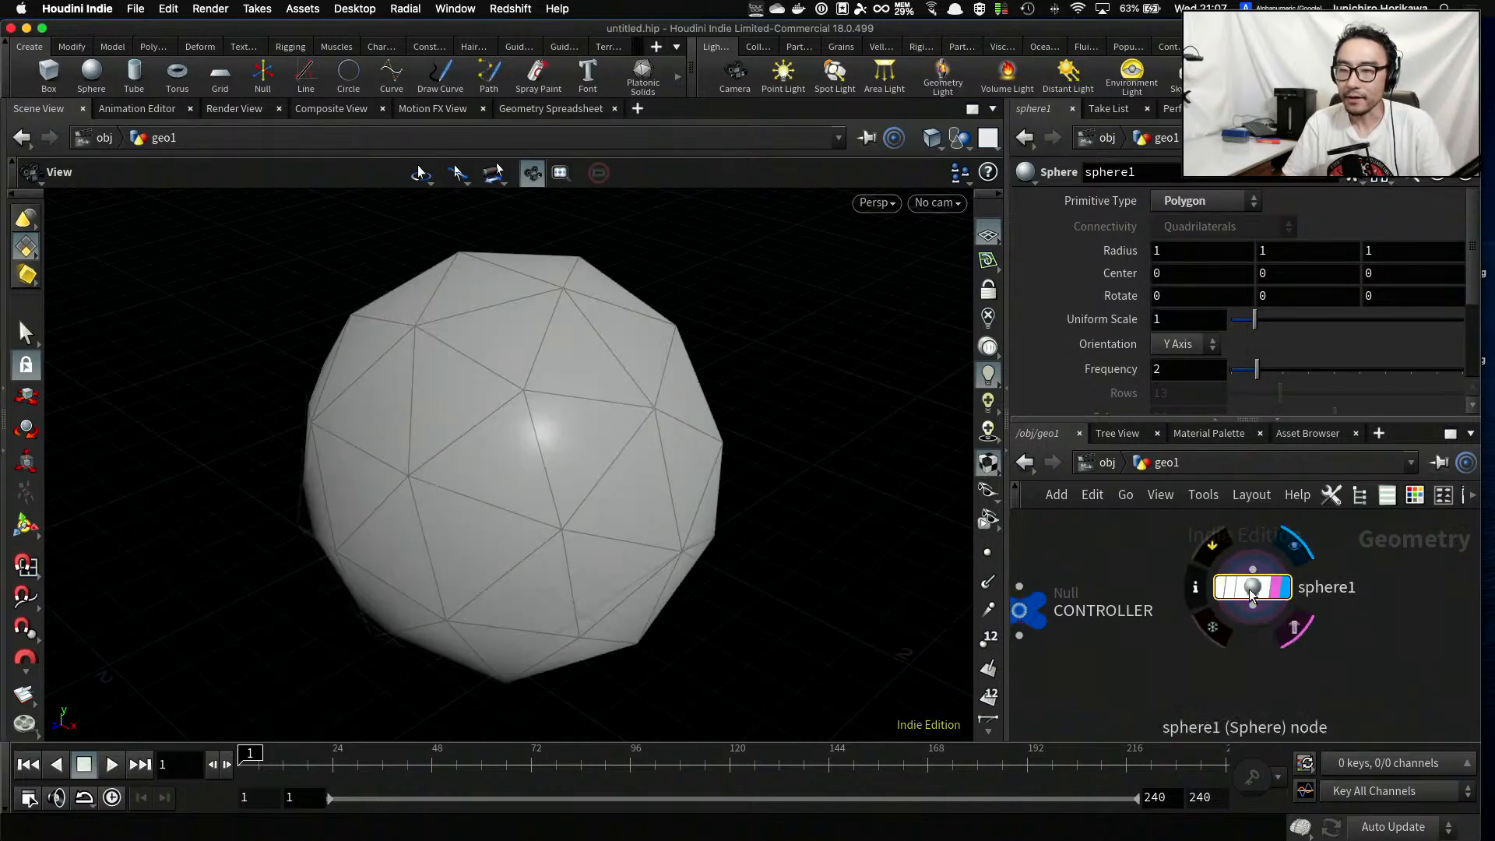
key("f")
scroll(604, 417, "up", 5)
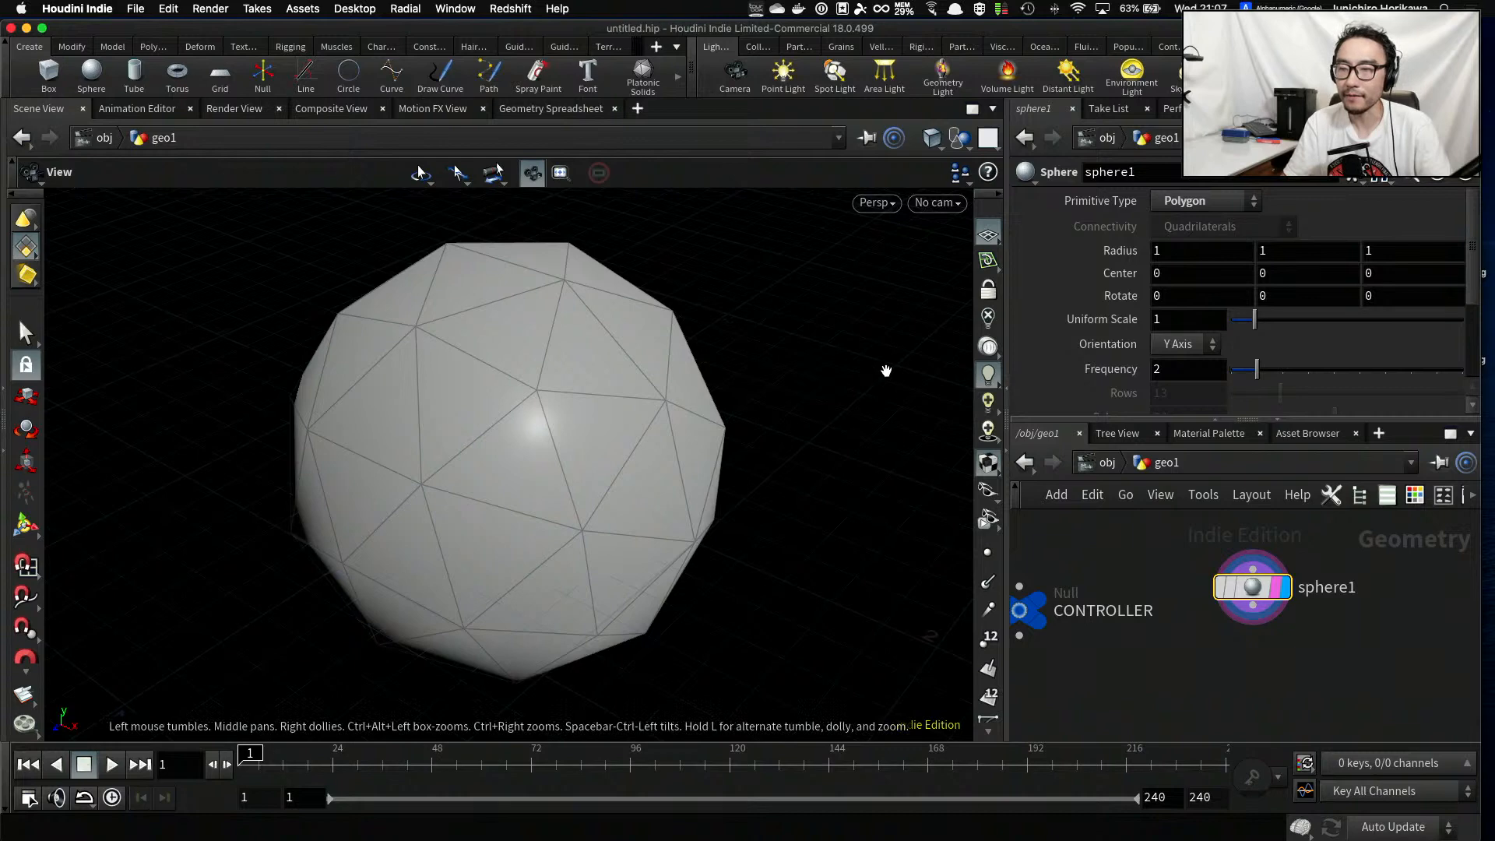
left_click_drag(1256, 368, 1468, 369)
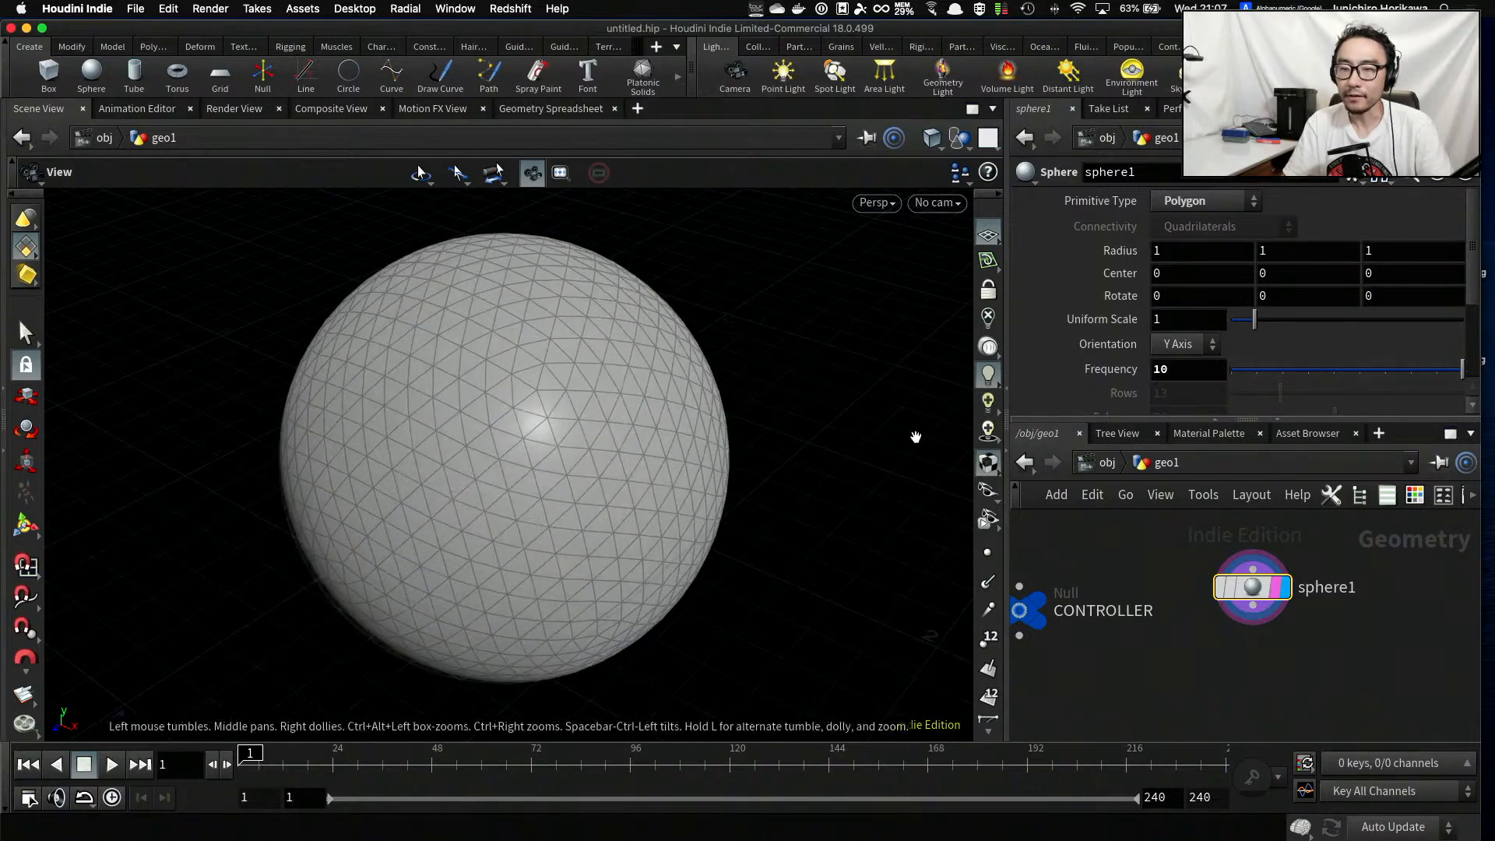
scroll(620, 477, "up", 3)
left_click_drag(620, 478, 497, 353)
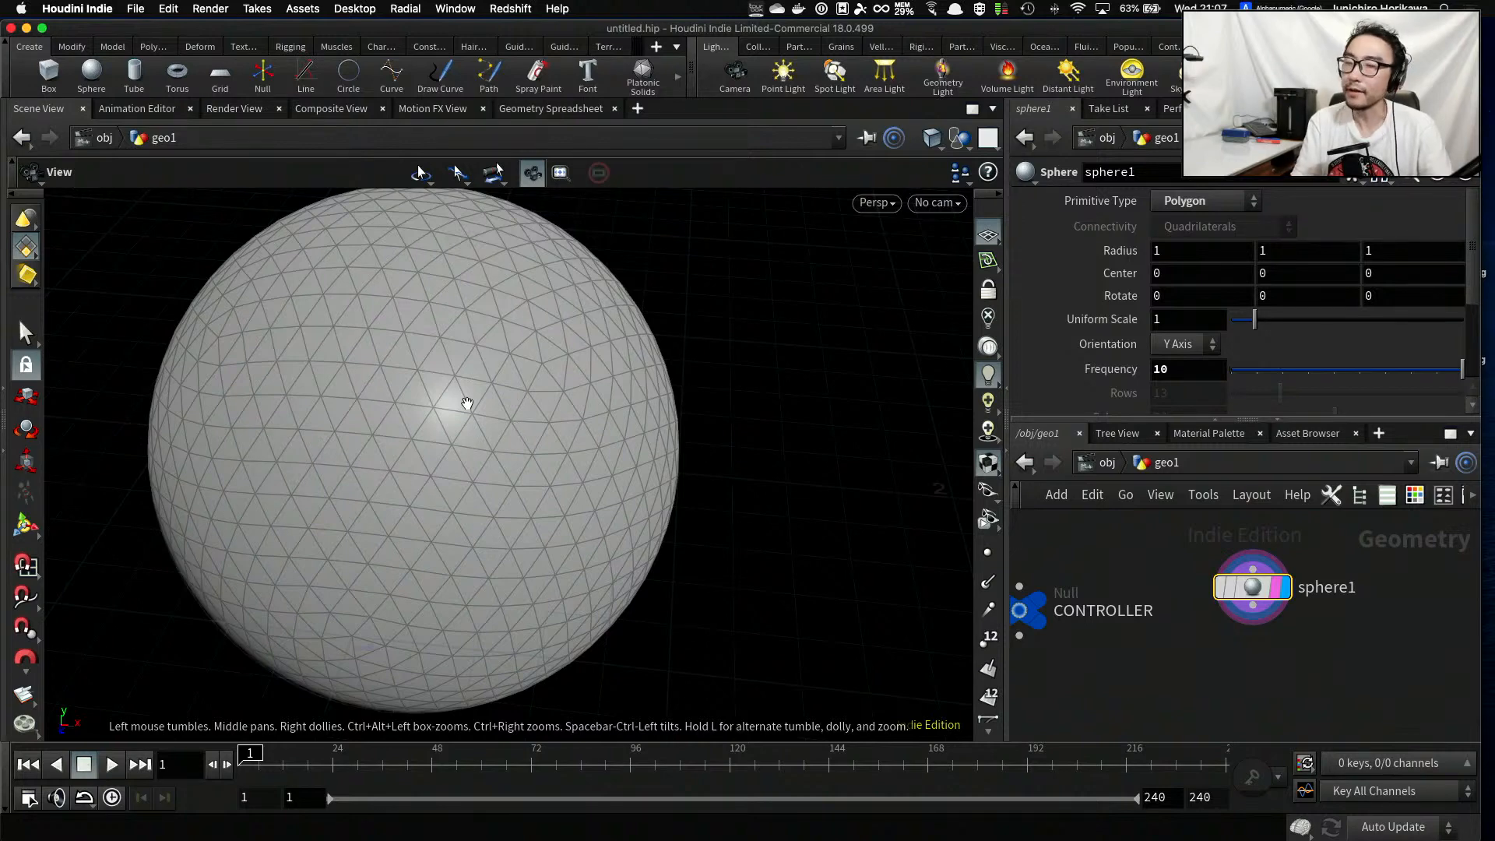
left_click_drag(465, 403, 507, 350)
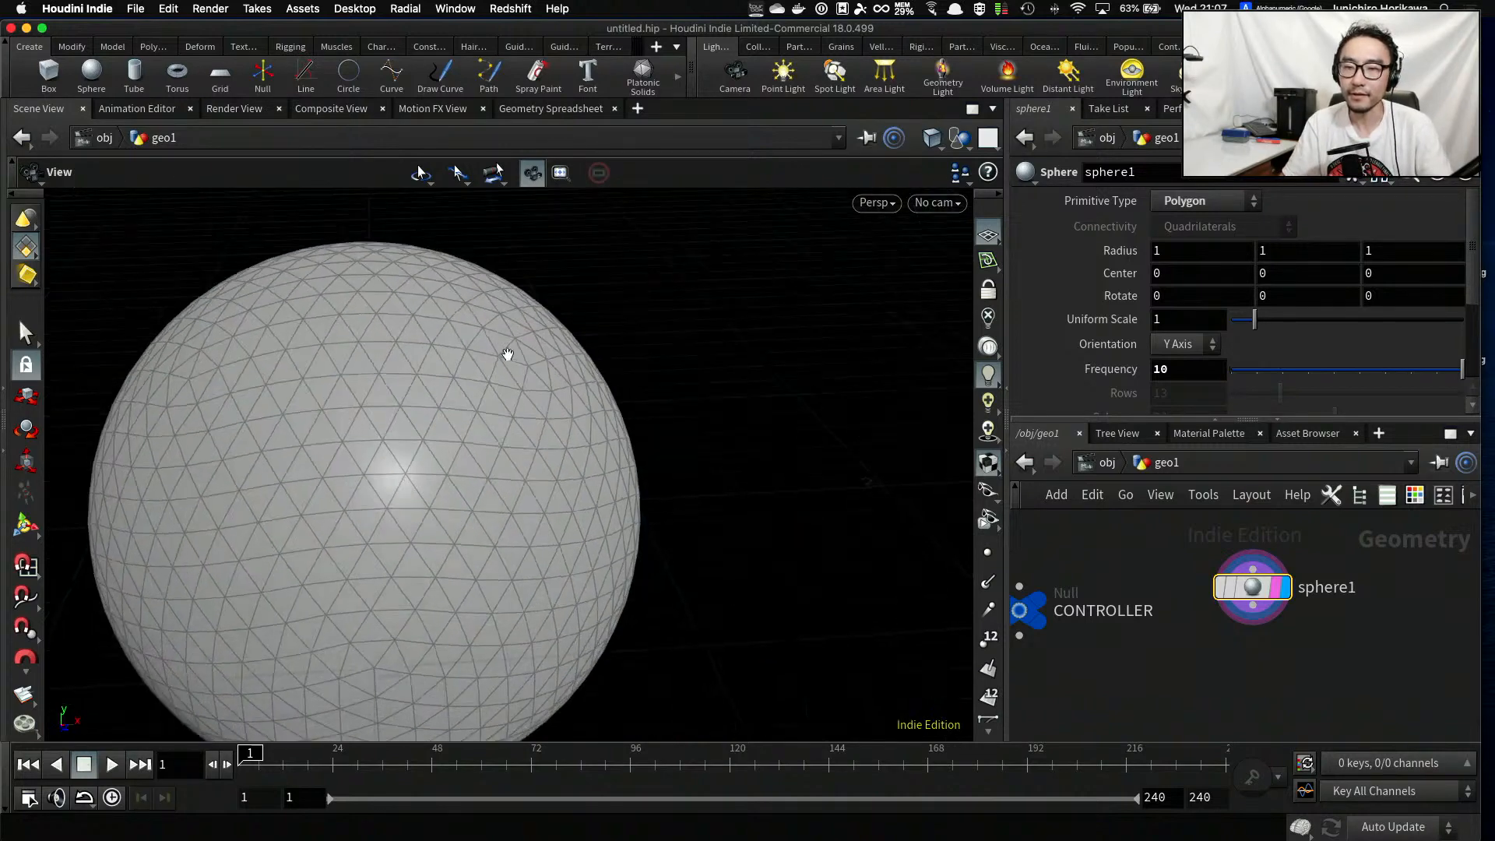
mouse_move(1463, 368)
left_mouse_down()
mouse_move(1308, 367)
mouse_move(1463, 368)
left_mouse_up()
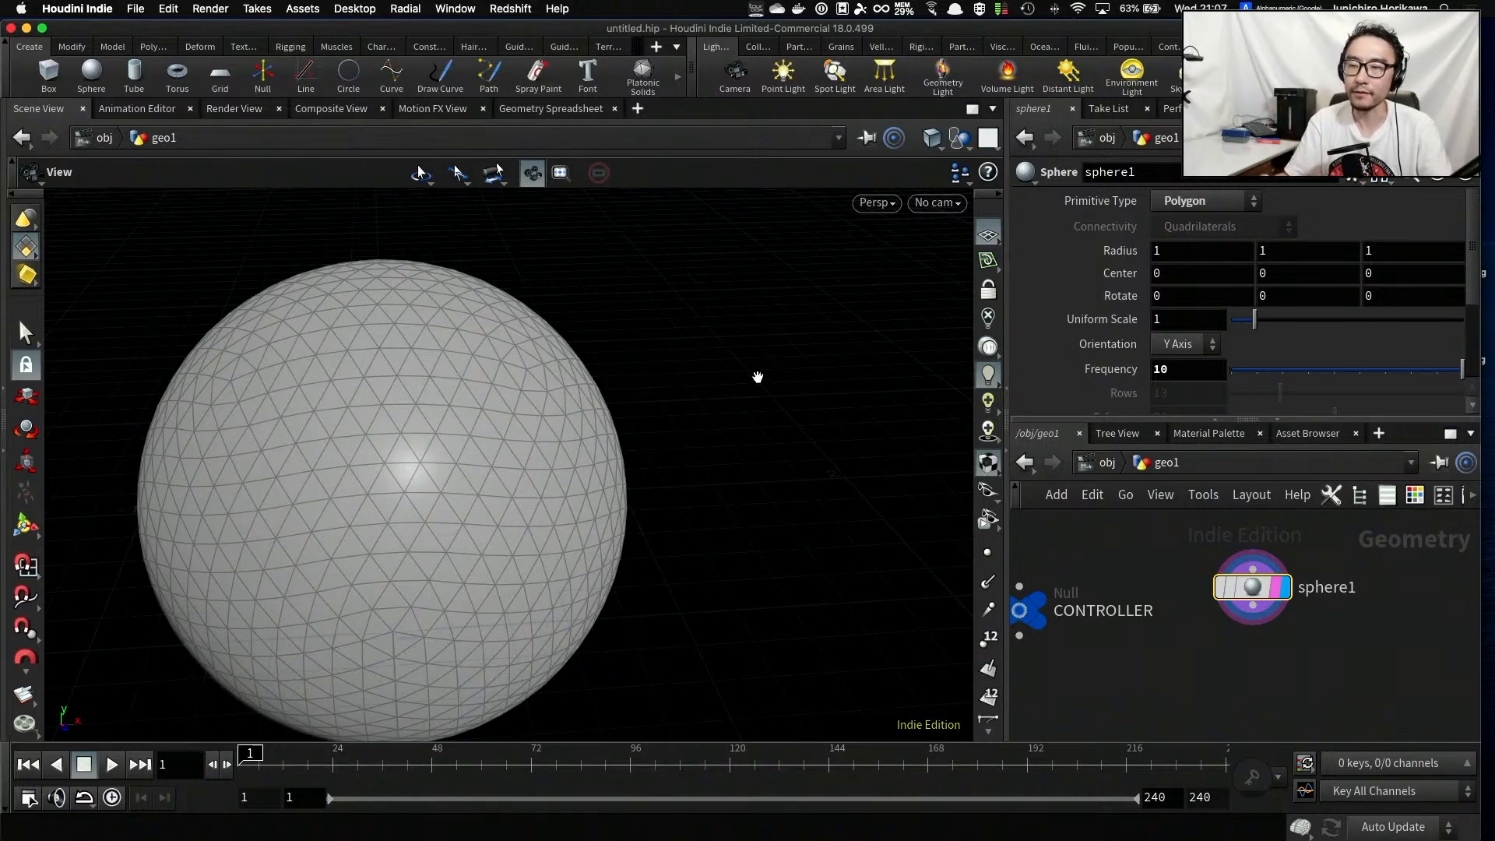
left_click_drag(667, 413, 621, 424)
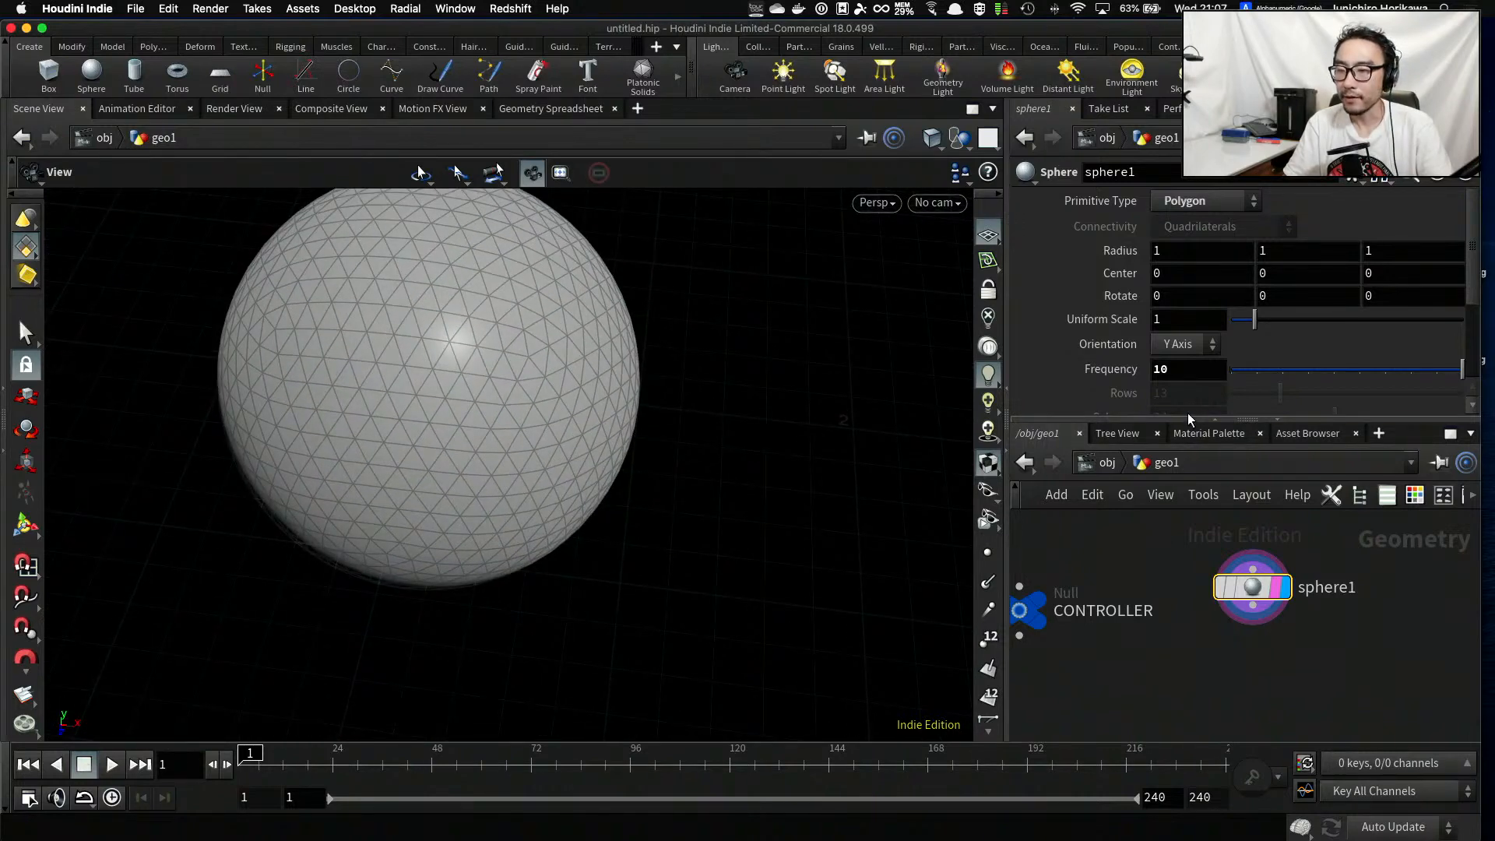
Enlarge the network area and add a Remesh node below the sphere1 node
left_click_drag(1199, 423, 1199, 347)
mouse_move(1265, 584)
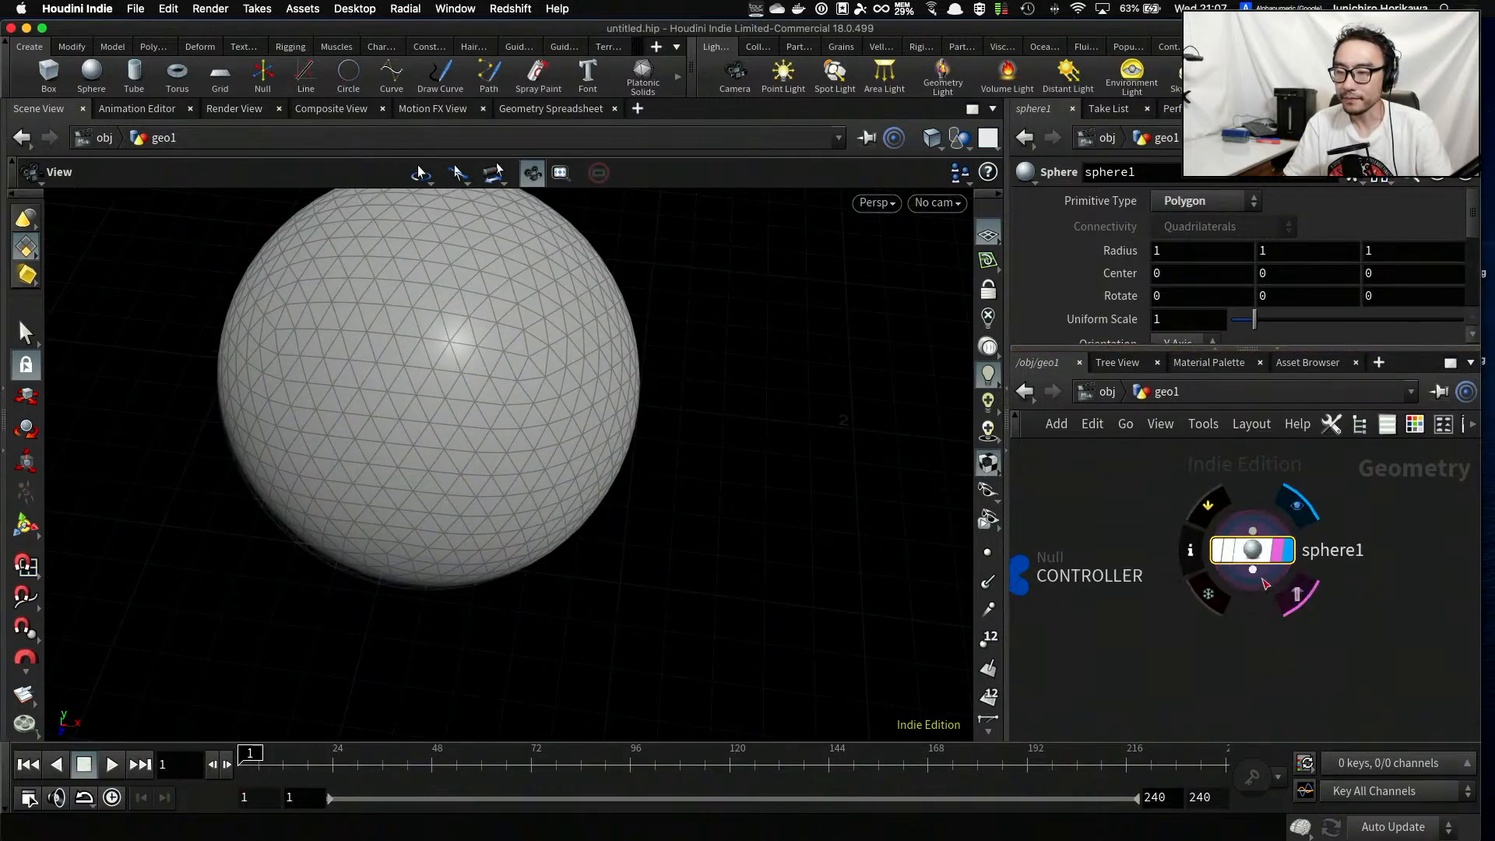
left_click_drag(1256, 554, 1268, 535)
key("Tab")
type("remesh")
key("Return")
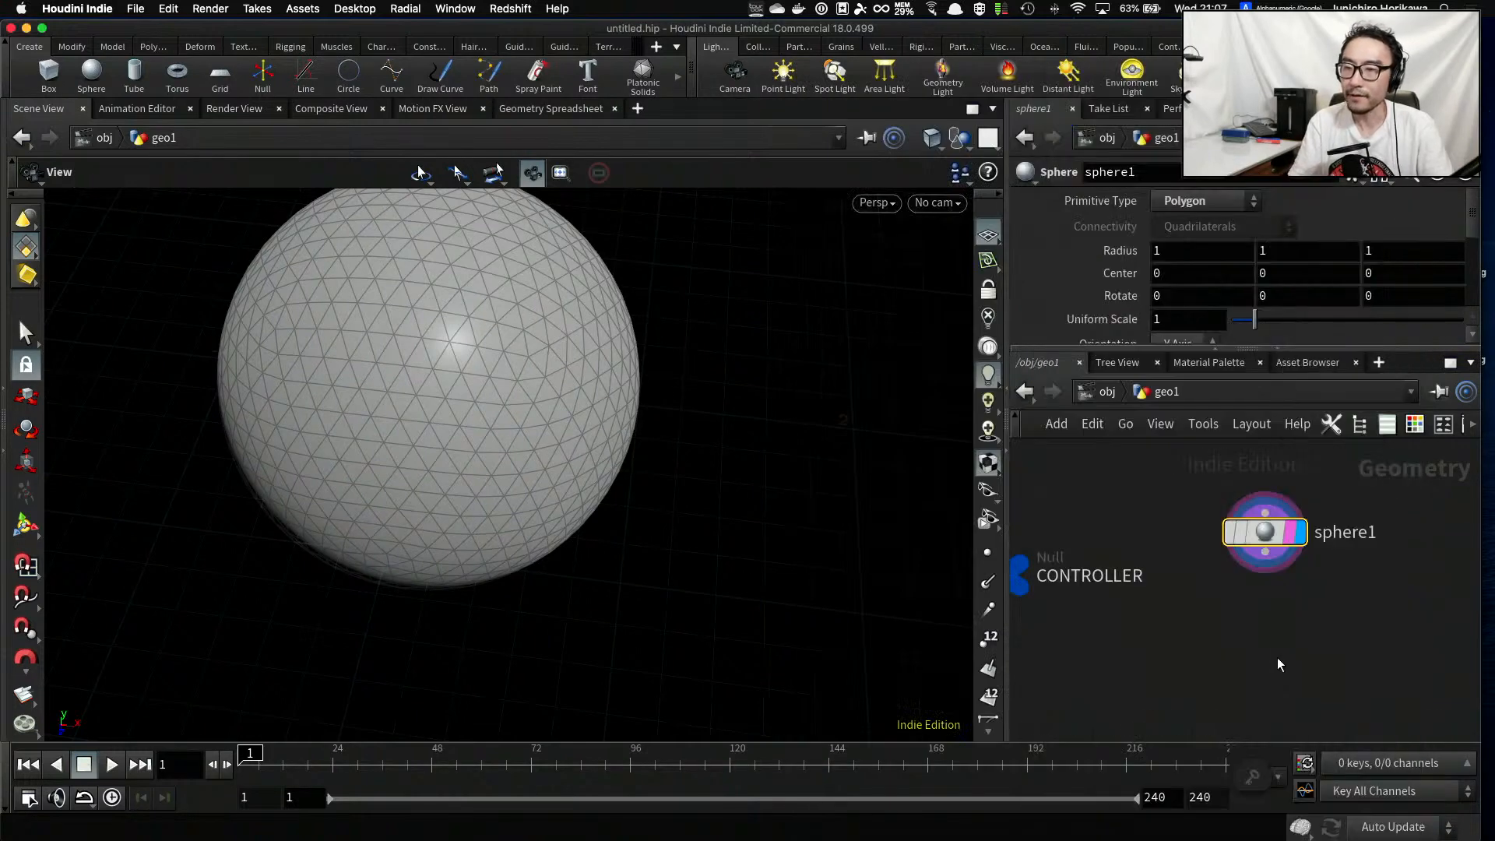
left_click(1277, 653)
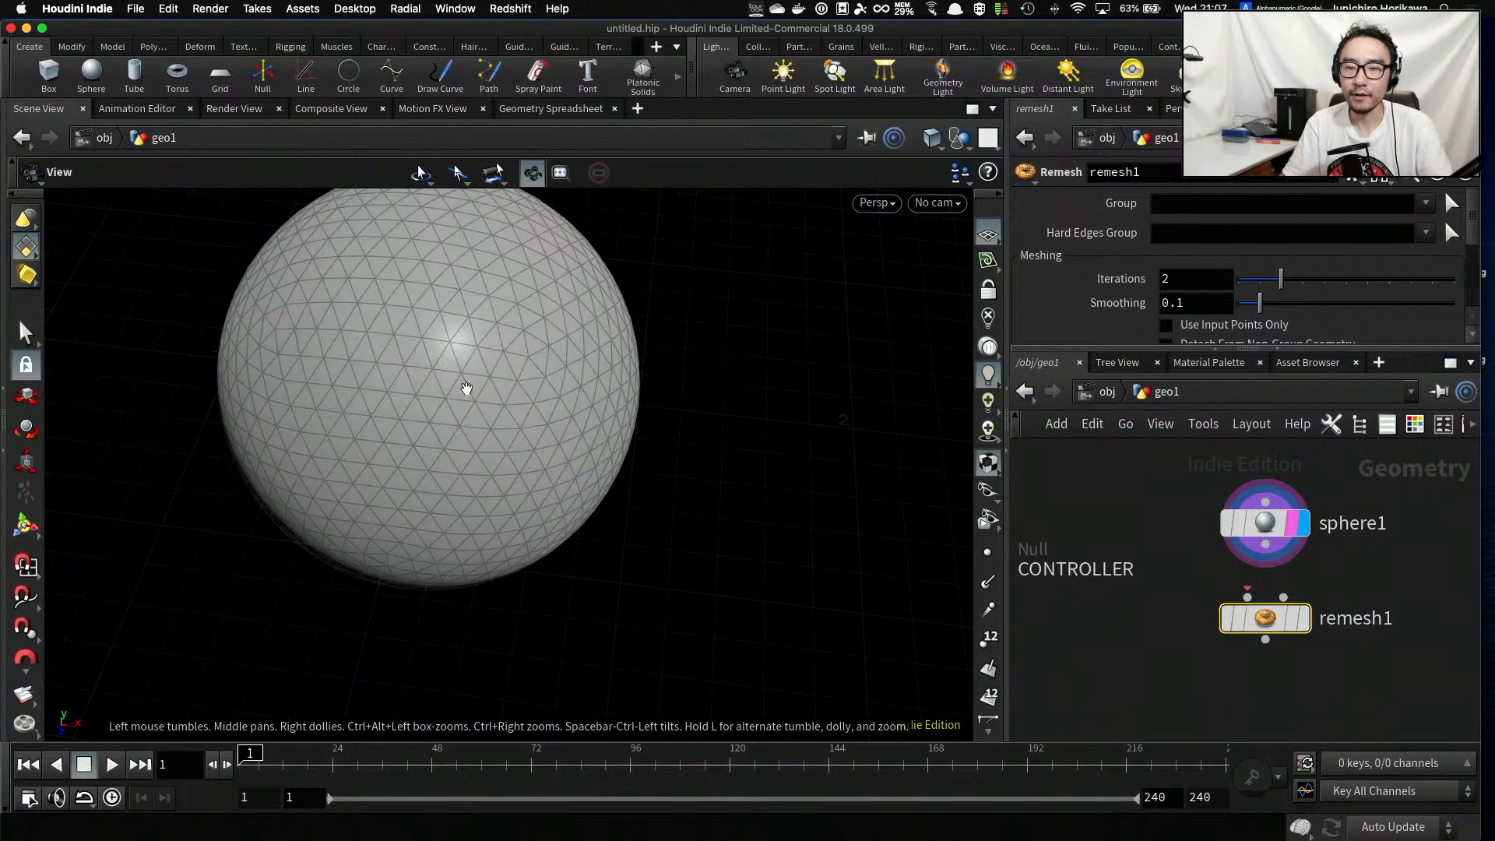
Connect the sphere1 output to the first input of the remesh1 node and display the remeshed result
scroll(463, 389, "up", 3)
mouse_move(478, 380)
left_mouse_down()
mouse_move(457, 354)
mouse_move(542, 411)
mouse_move(445, 406)
mouse_move(437, 417)
mouse_move(471, 414)
mouse_move(413, 444)
mouse_move(451, 412)
left_mouse_up()
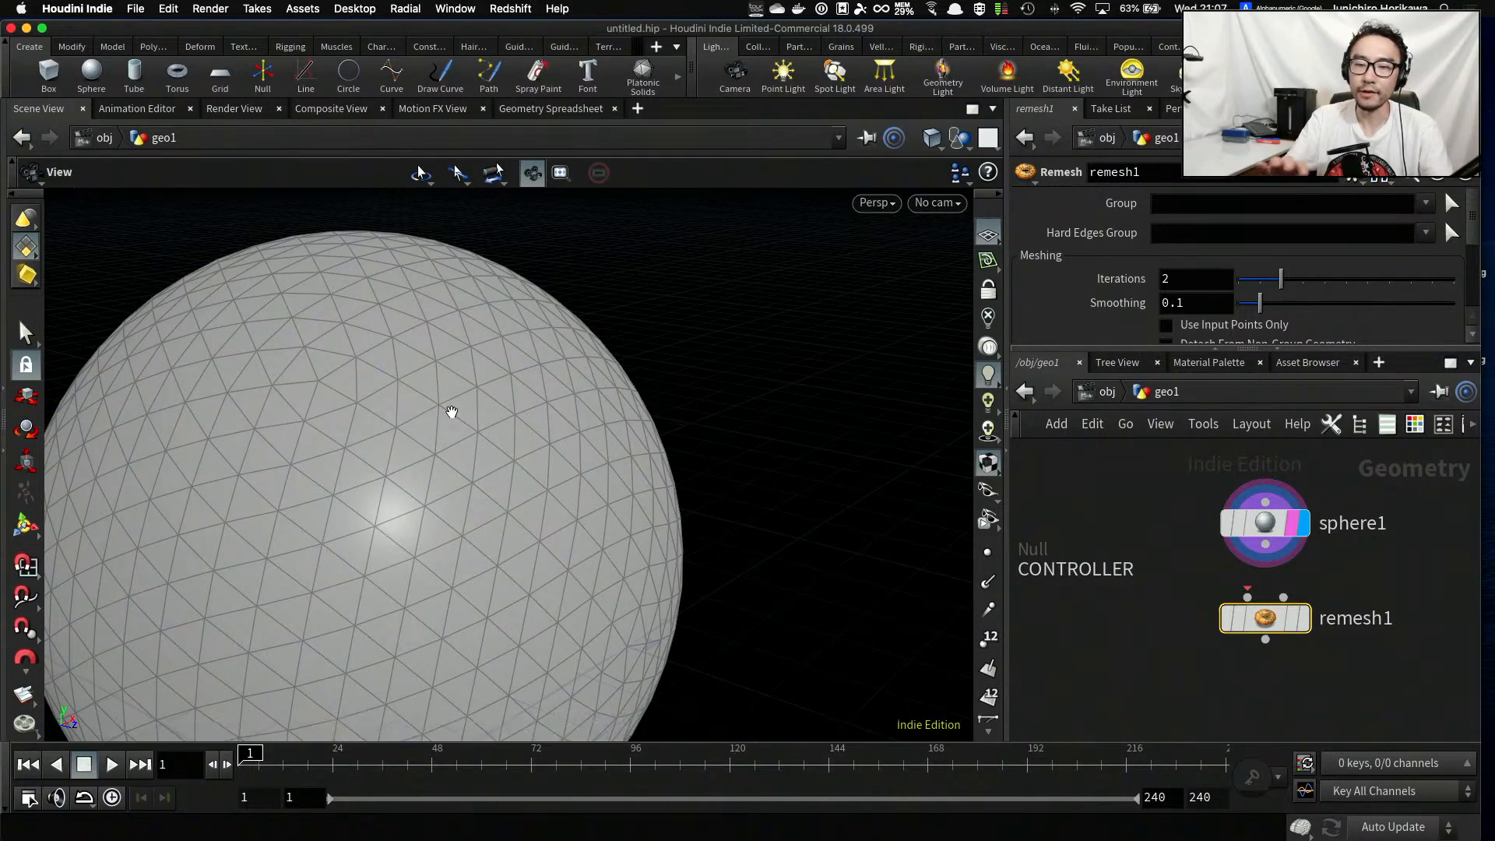
left_click_drag(452, 411, 536, 449)
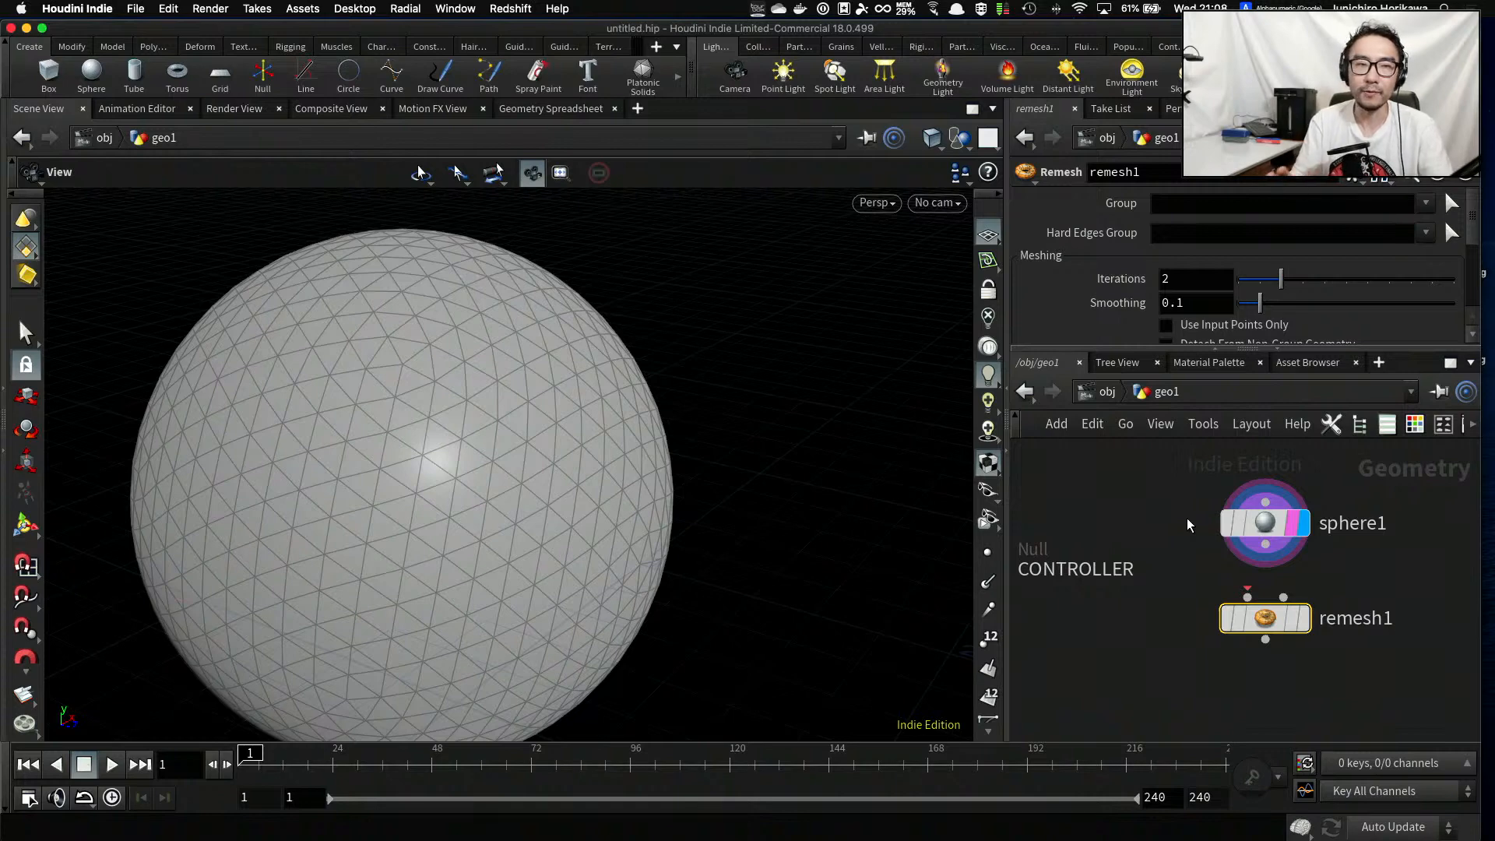
left_click_drag(1279, 622, 1282, 627)
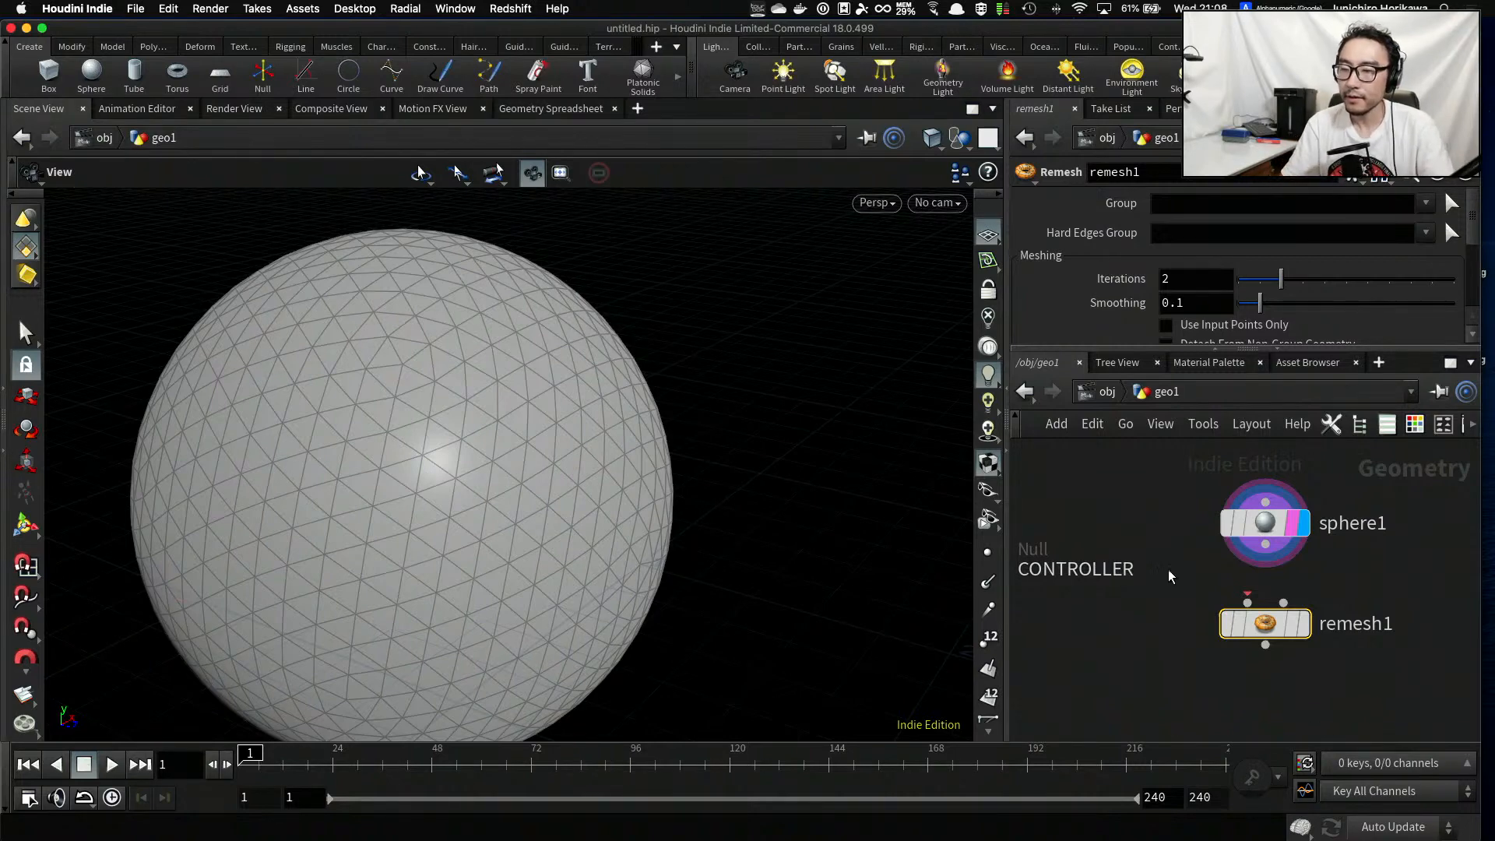
left_click_drag(1265, 544, 1253, 639)
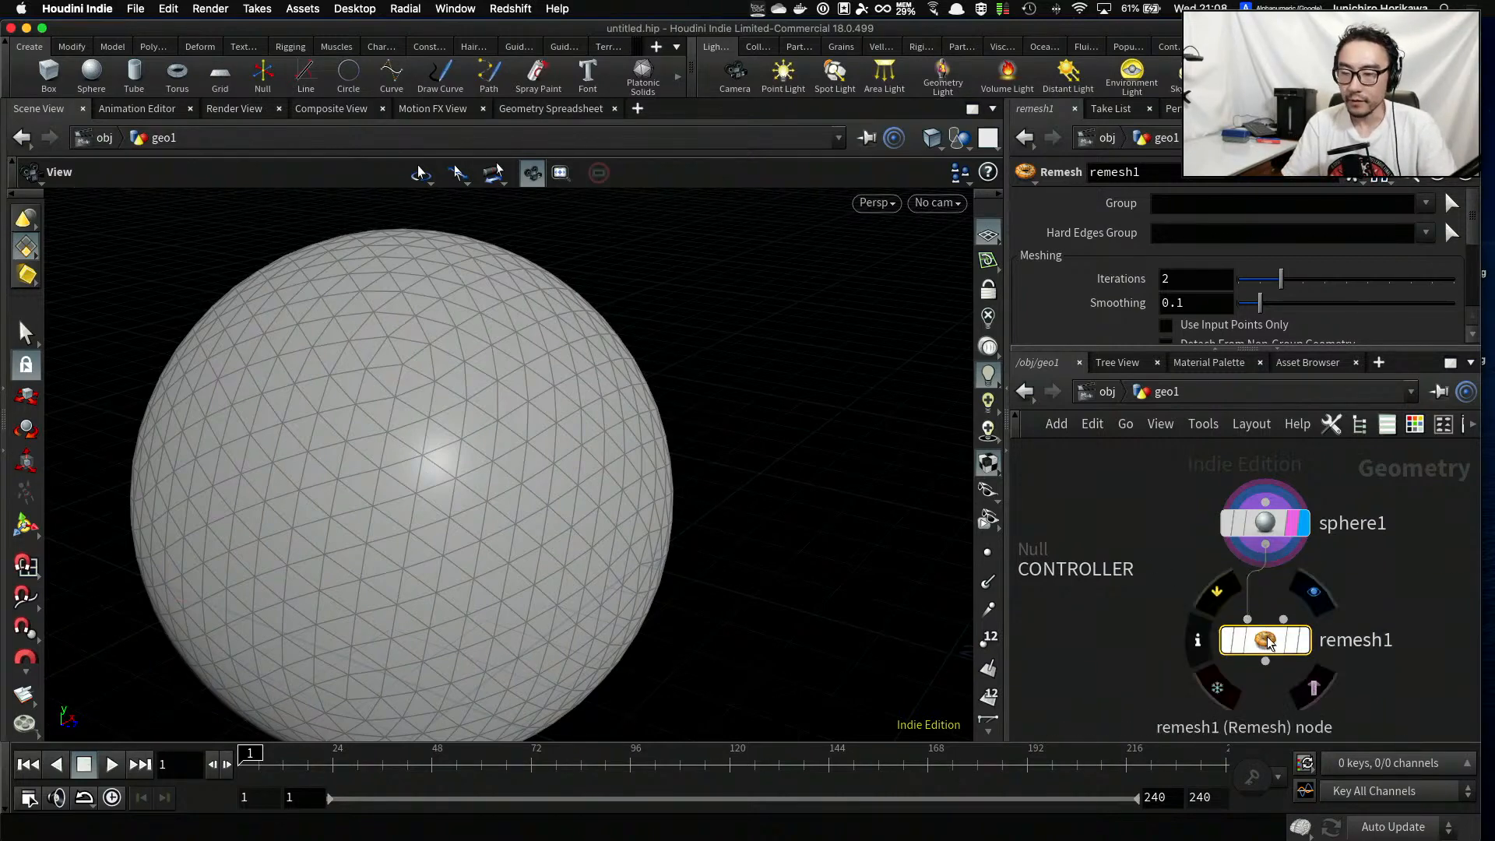
left_click(1292, 640)
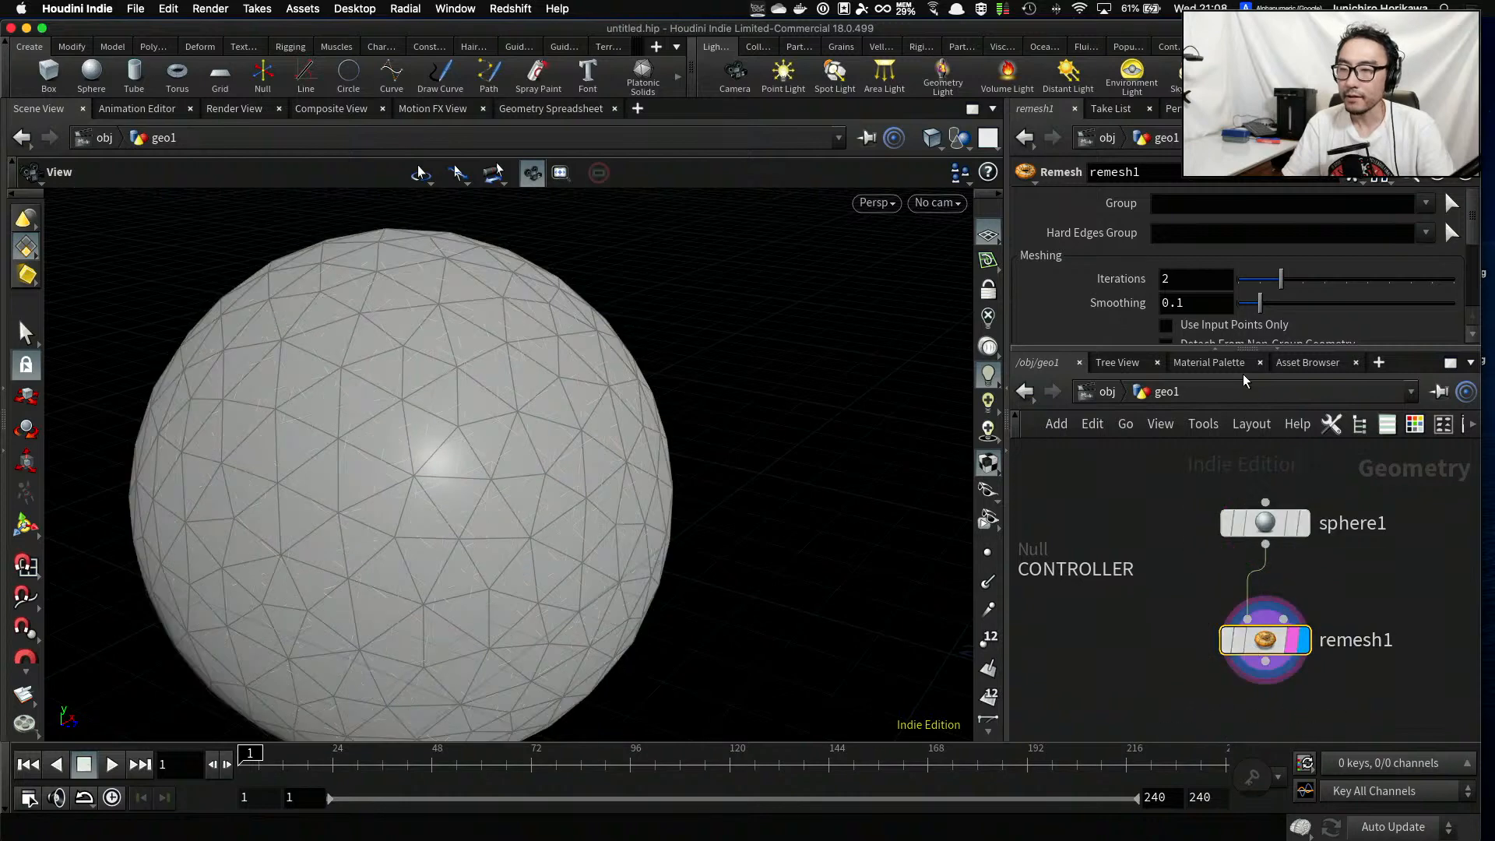
Enlarge the parameter area and inspect the remeshed sphere's triangles along with the Remesh node's meshing and element sizing settings
left_click_drag(1323, 353, 1323, 487)
scroll(657, 427, "down", 3)
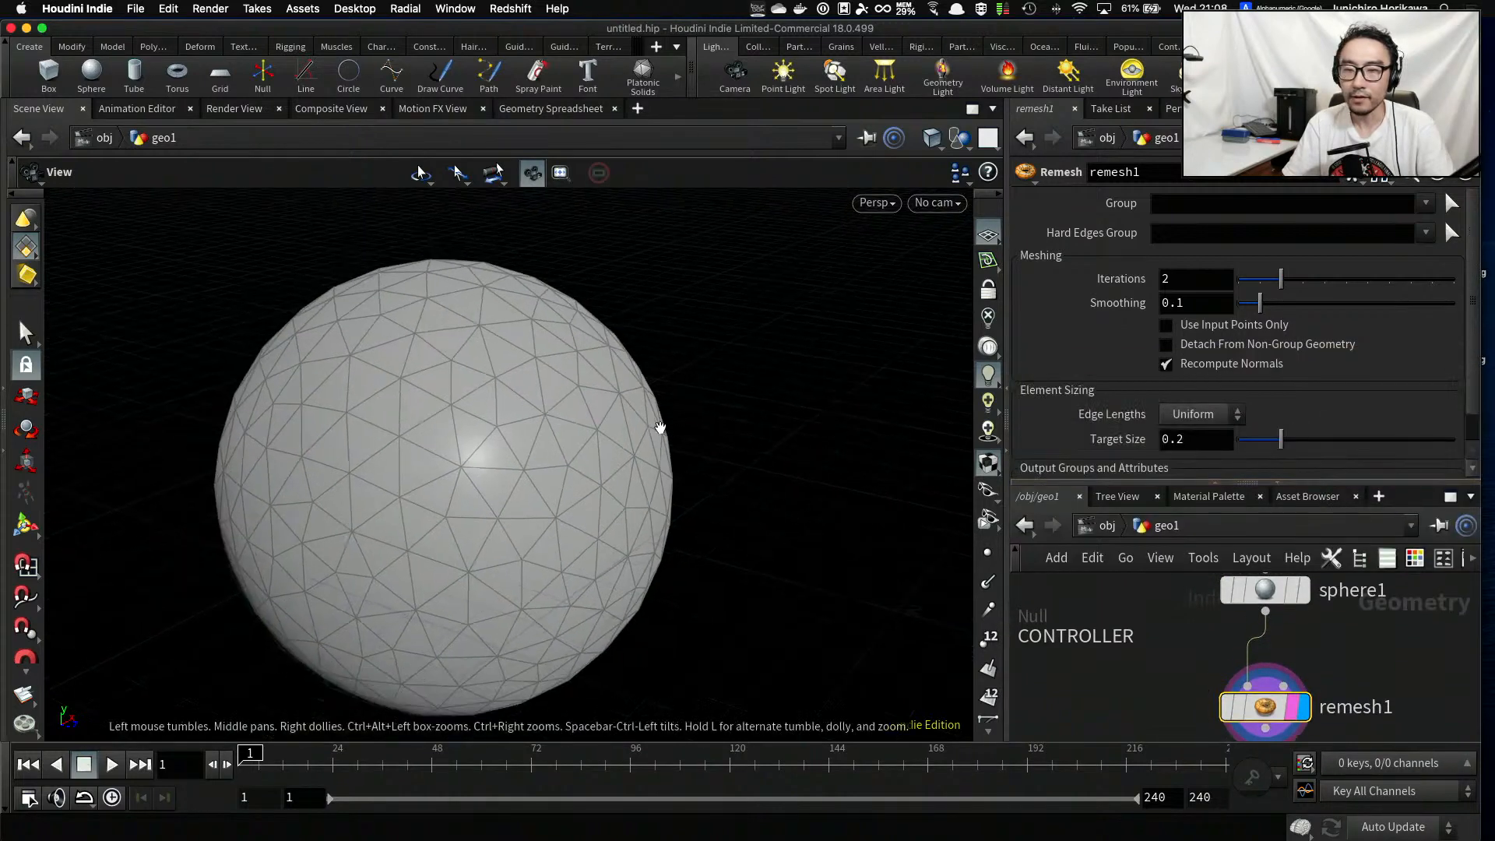
scroll(492, 414, "up", 5)
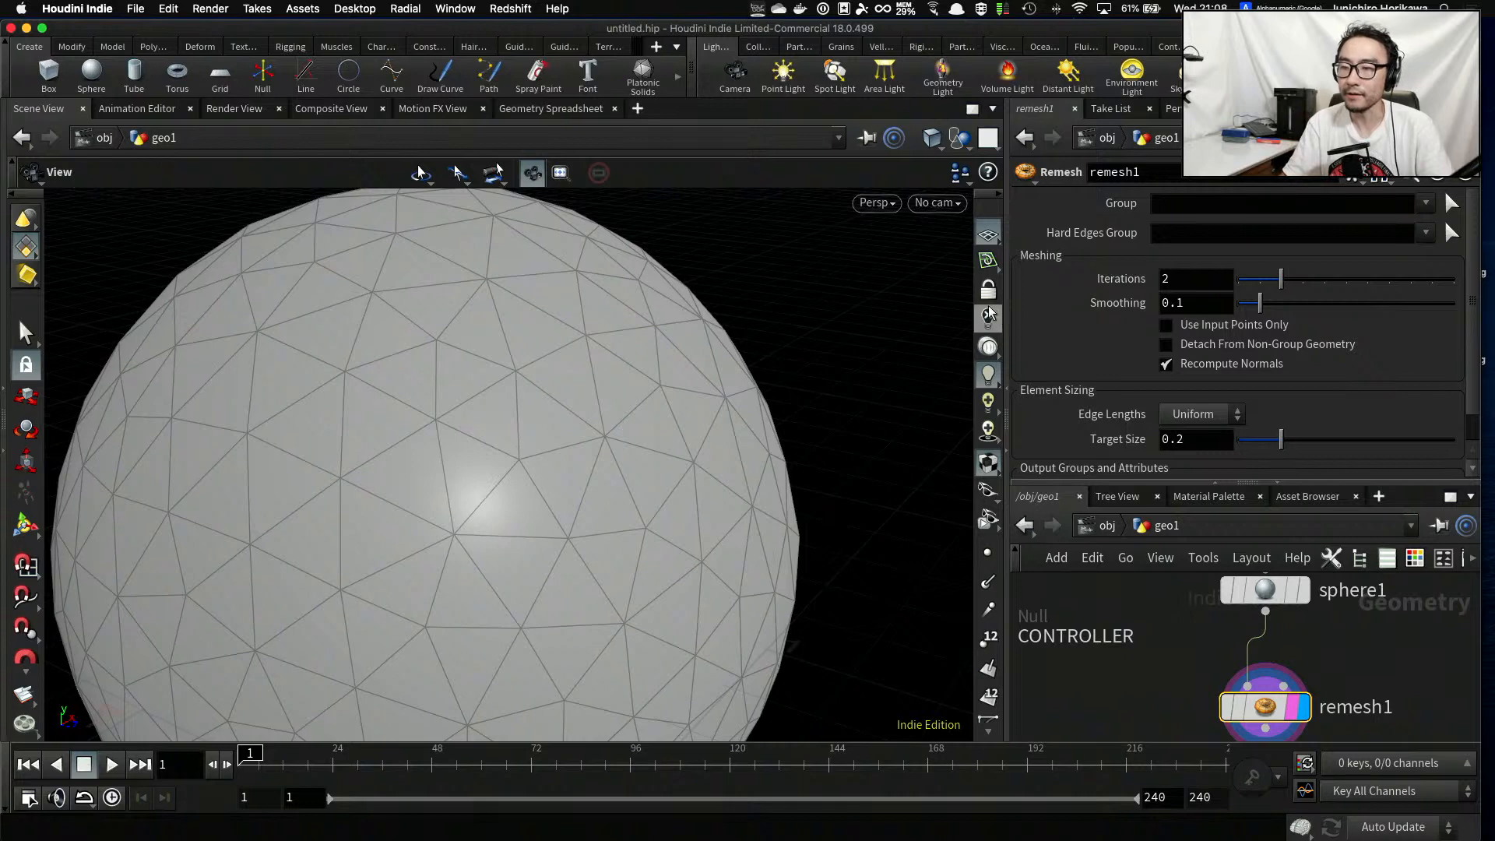
scroll(1121, 319, "down", 1)
scroll(710, 307, "down", 3)
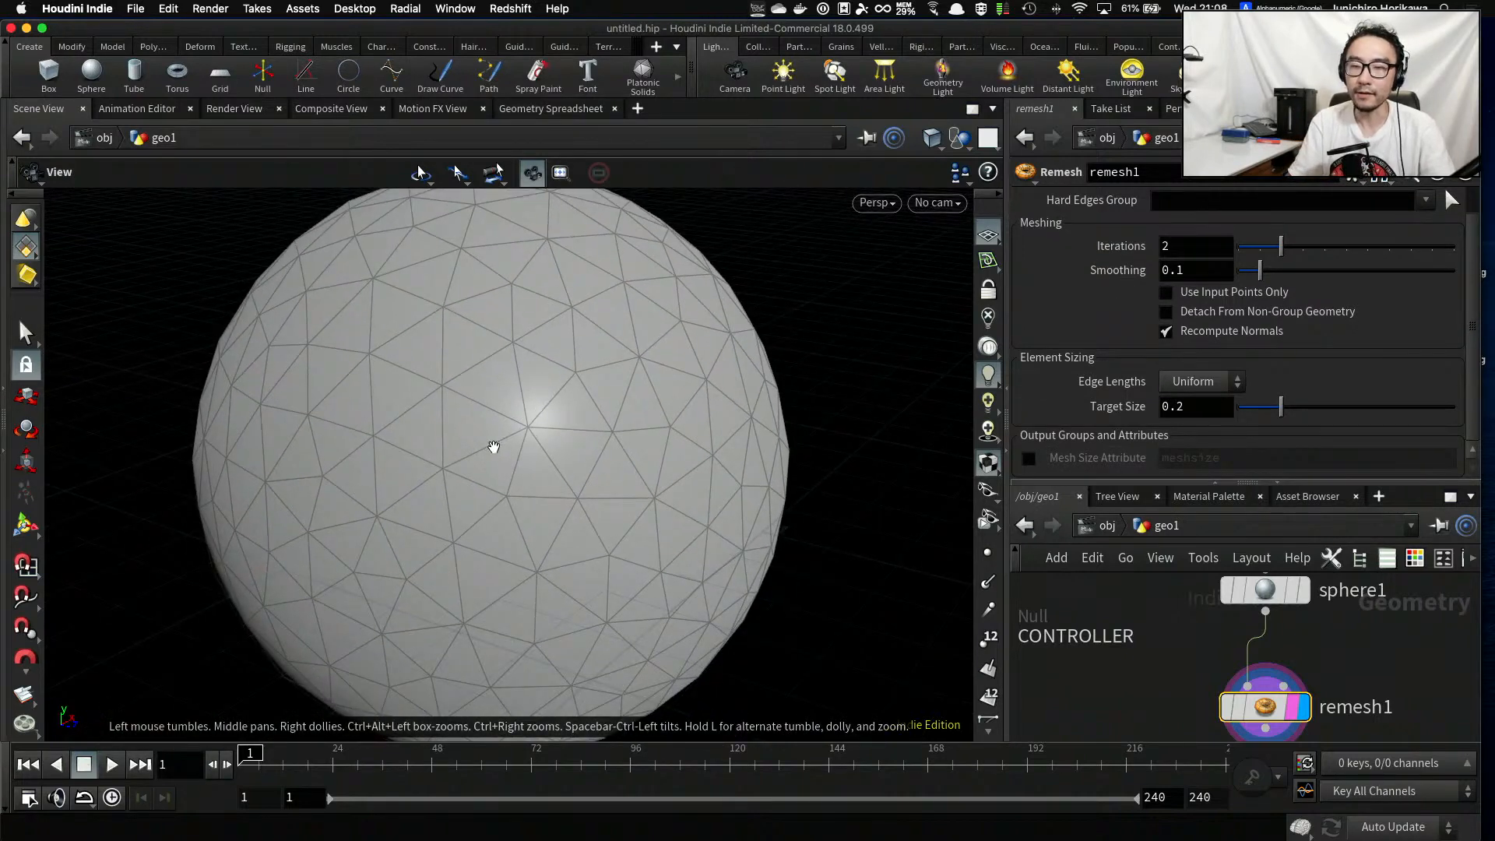
scroll(566, 355, "down", 2)
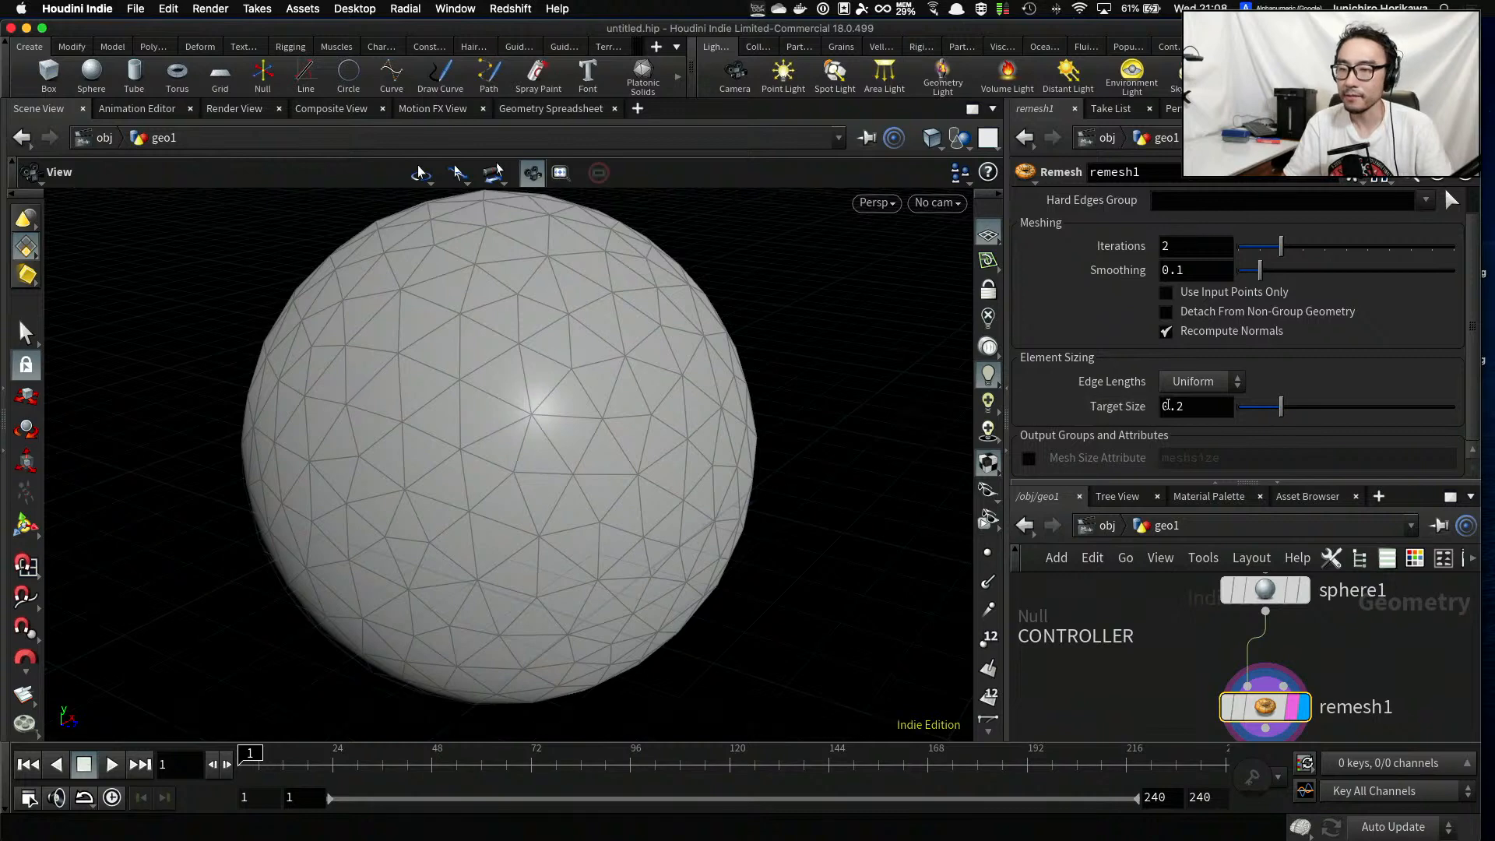
Try a target size of 0.17 for the remeshed sphere
mouse_move(1247, 411)
left_mouse_down()
mouse_move(1299, 411)
mouse_move(1259, 408)
mouse_move(1275, 409)
left_mouse_up()
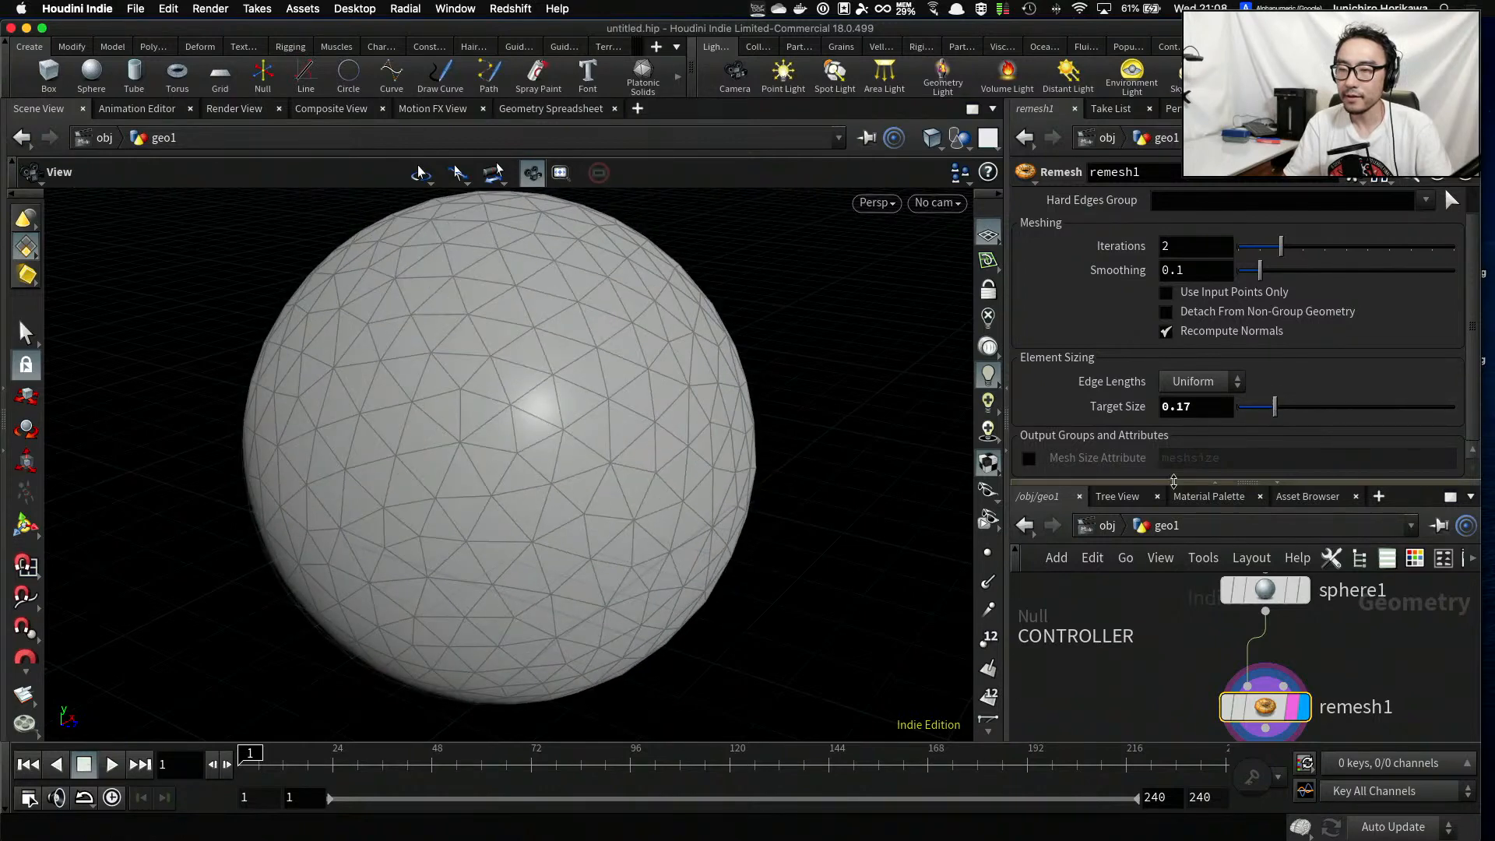
scroll(1168, 637, "down", 2)
middle_click_drag(1168, 638, 1272, 666)
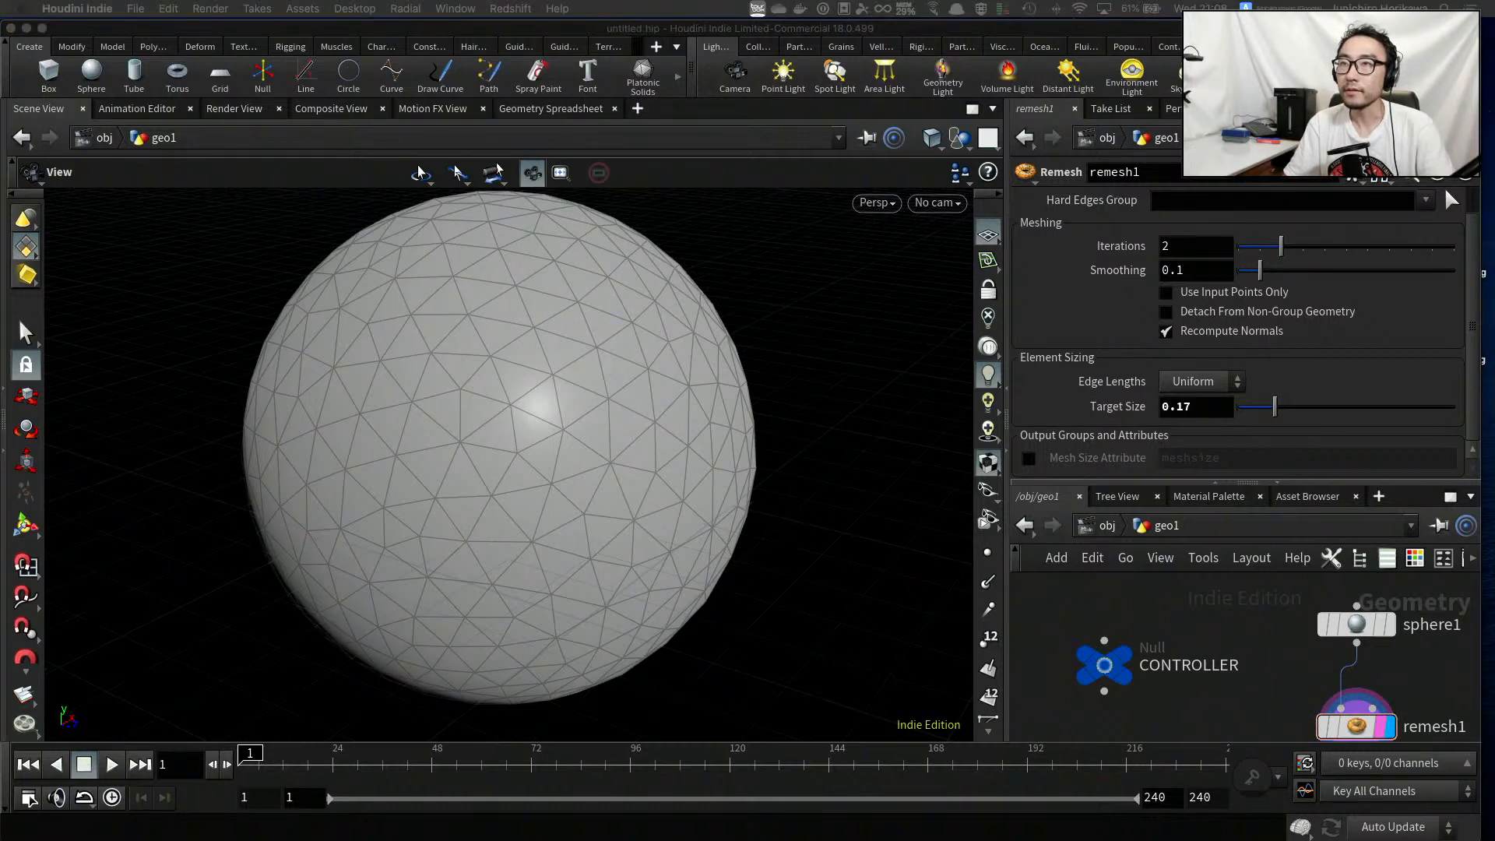
Open the CONTROLLER node's parameter interface for editing and add a Float parameter
left_click(1106, 668)
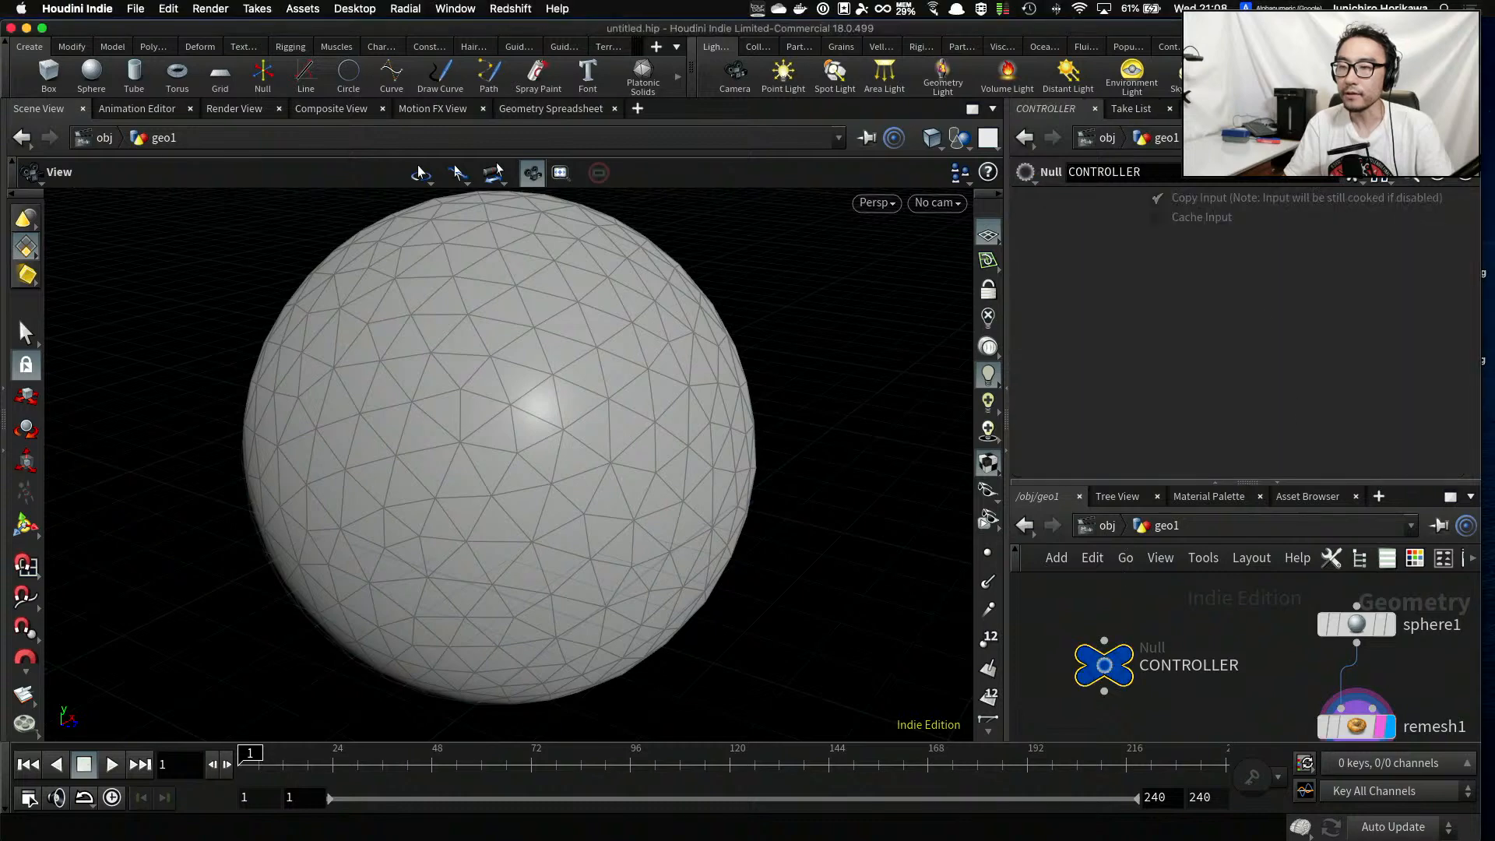
left_click(1353, 179)
left_click(1350, 202)
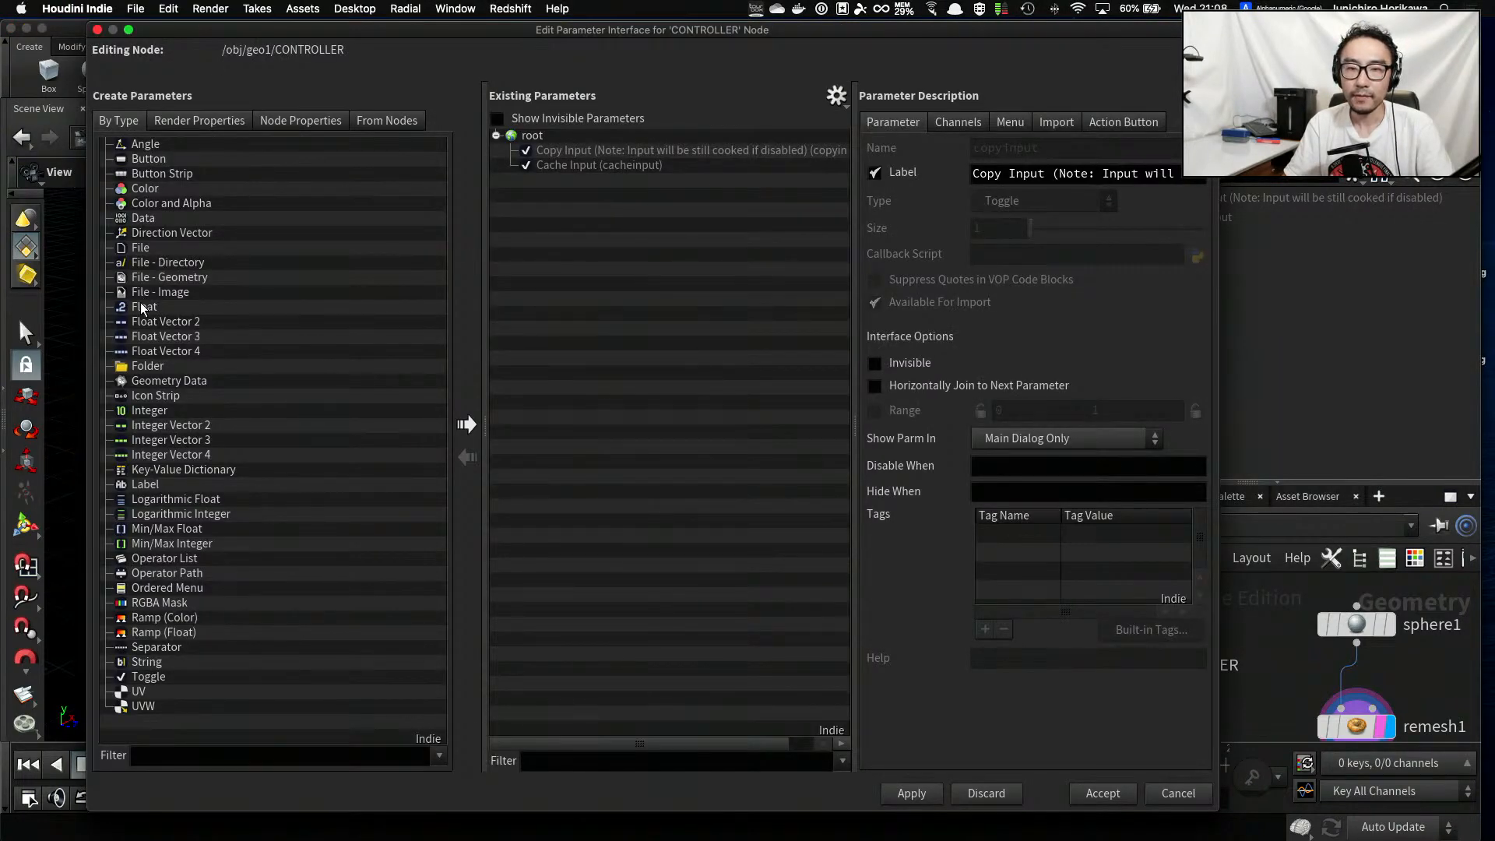
left_click_drag(143, 308, 612, 297)
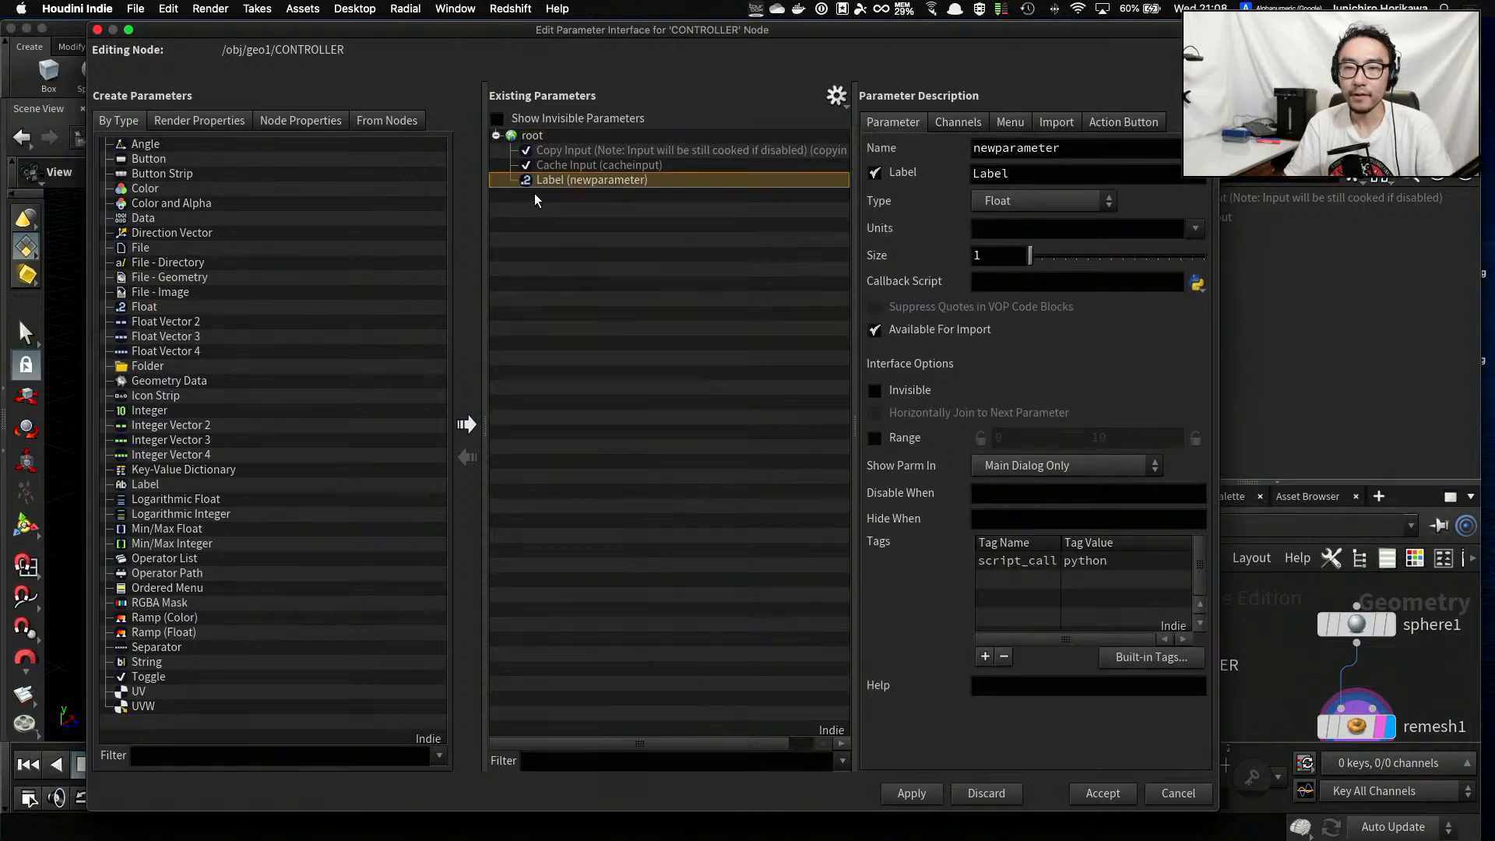
Name the new Float parameter edge_length, label it "edge length", and accept the parameter interface changes
double_click(1110, 147)
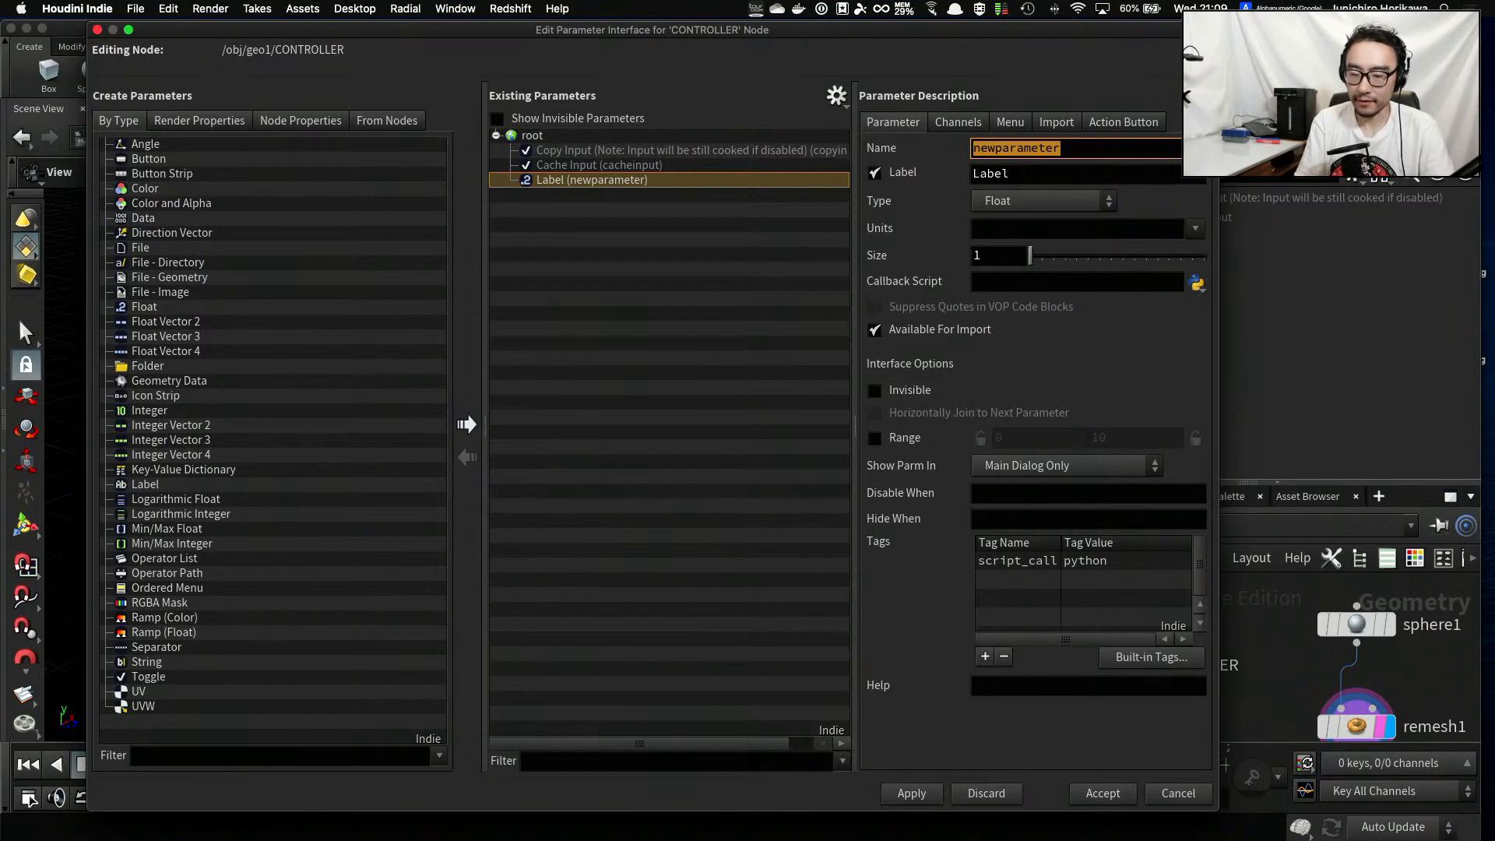
type("tar")
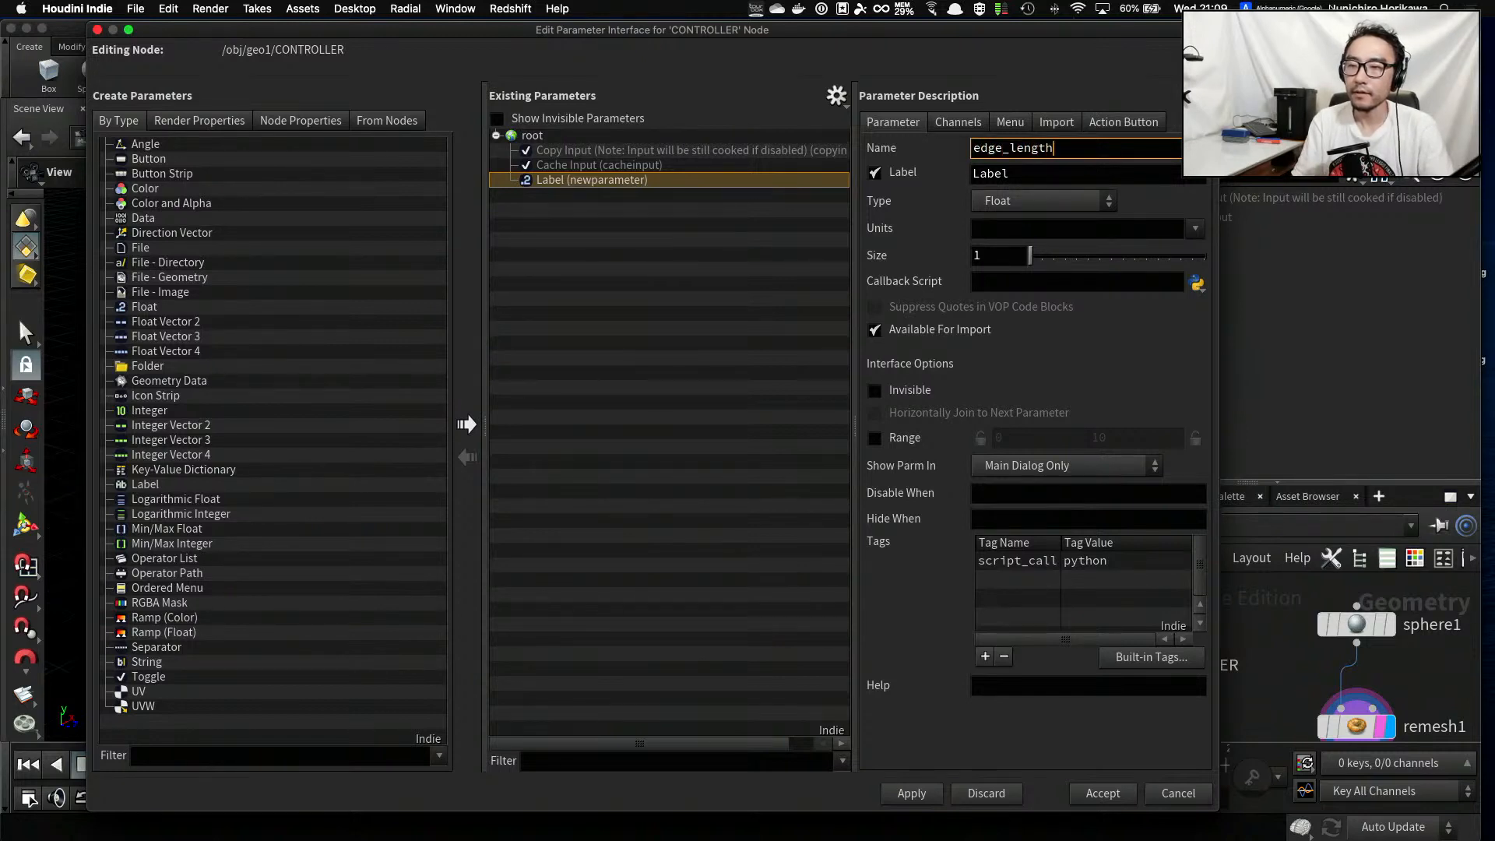
key("Tab")
type("d")
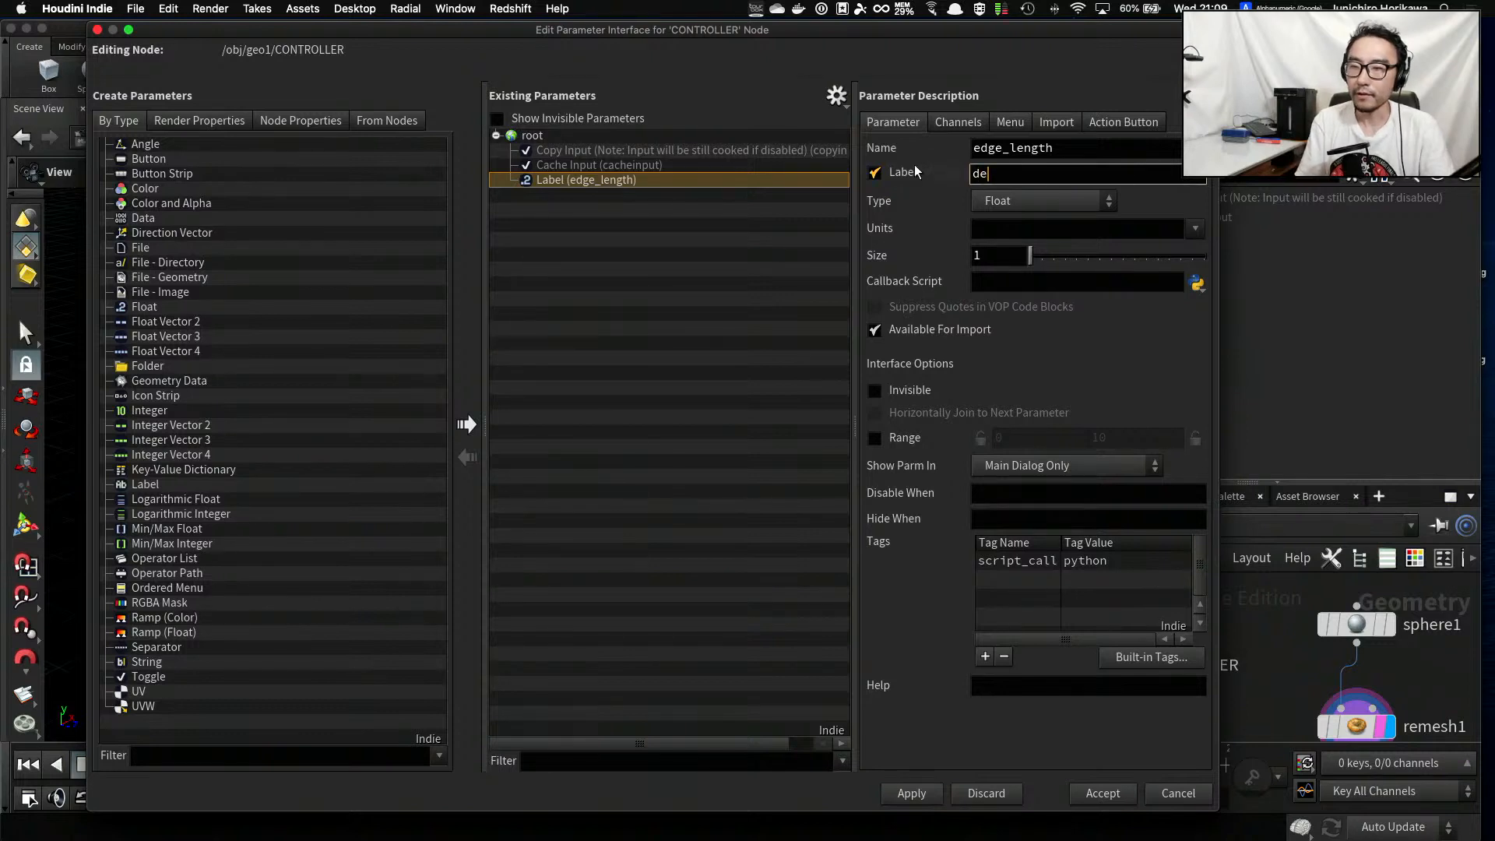
key("BackSpace")
type("edge ")
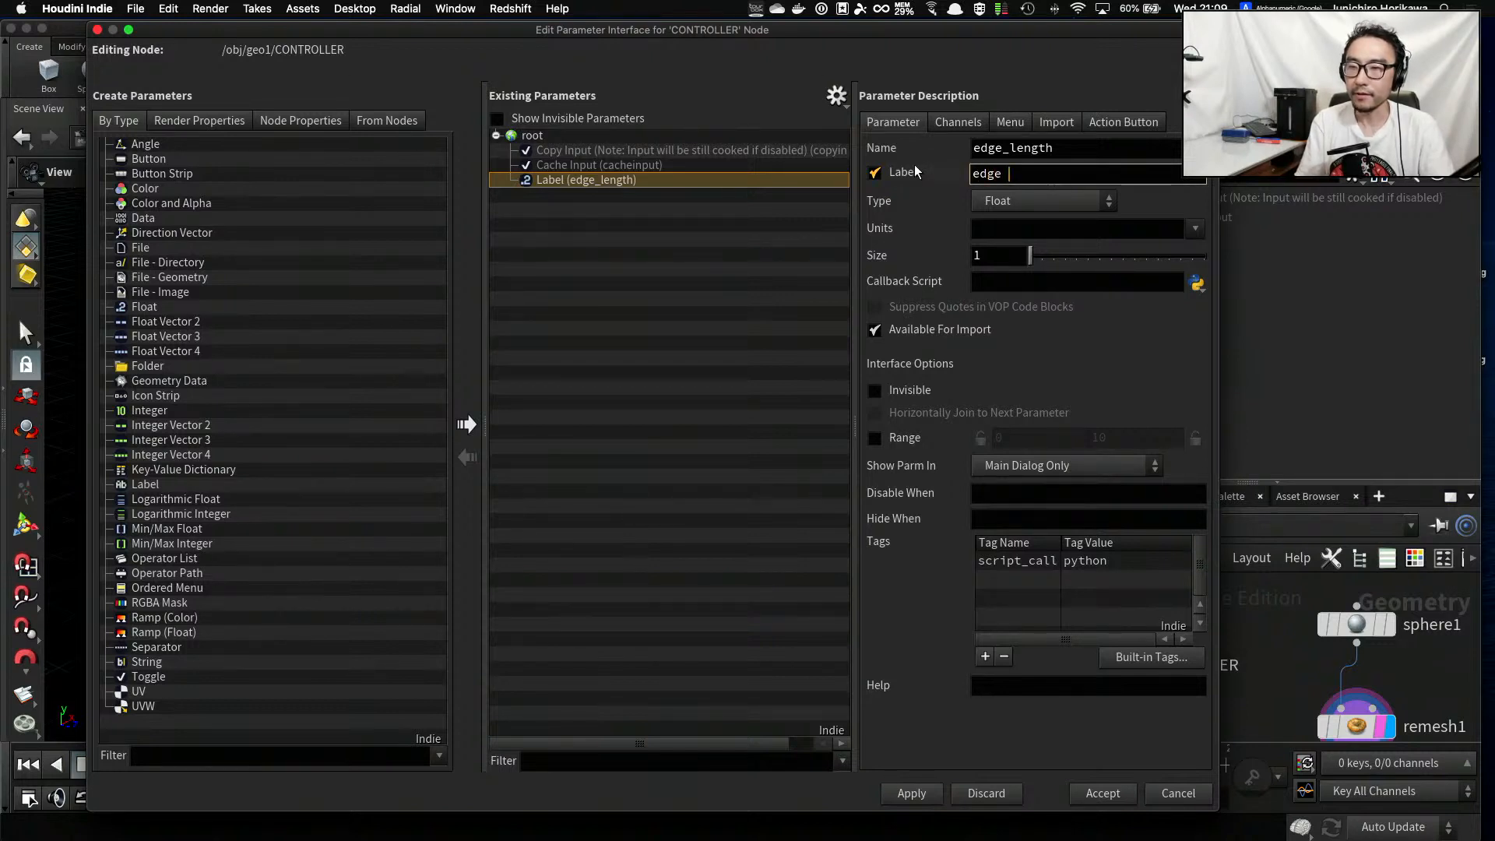
type("length")
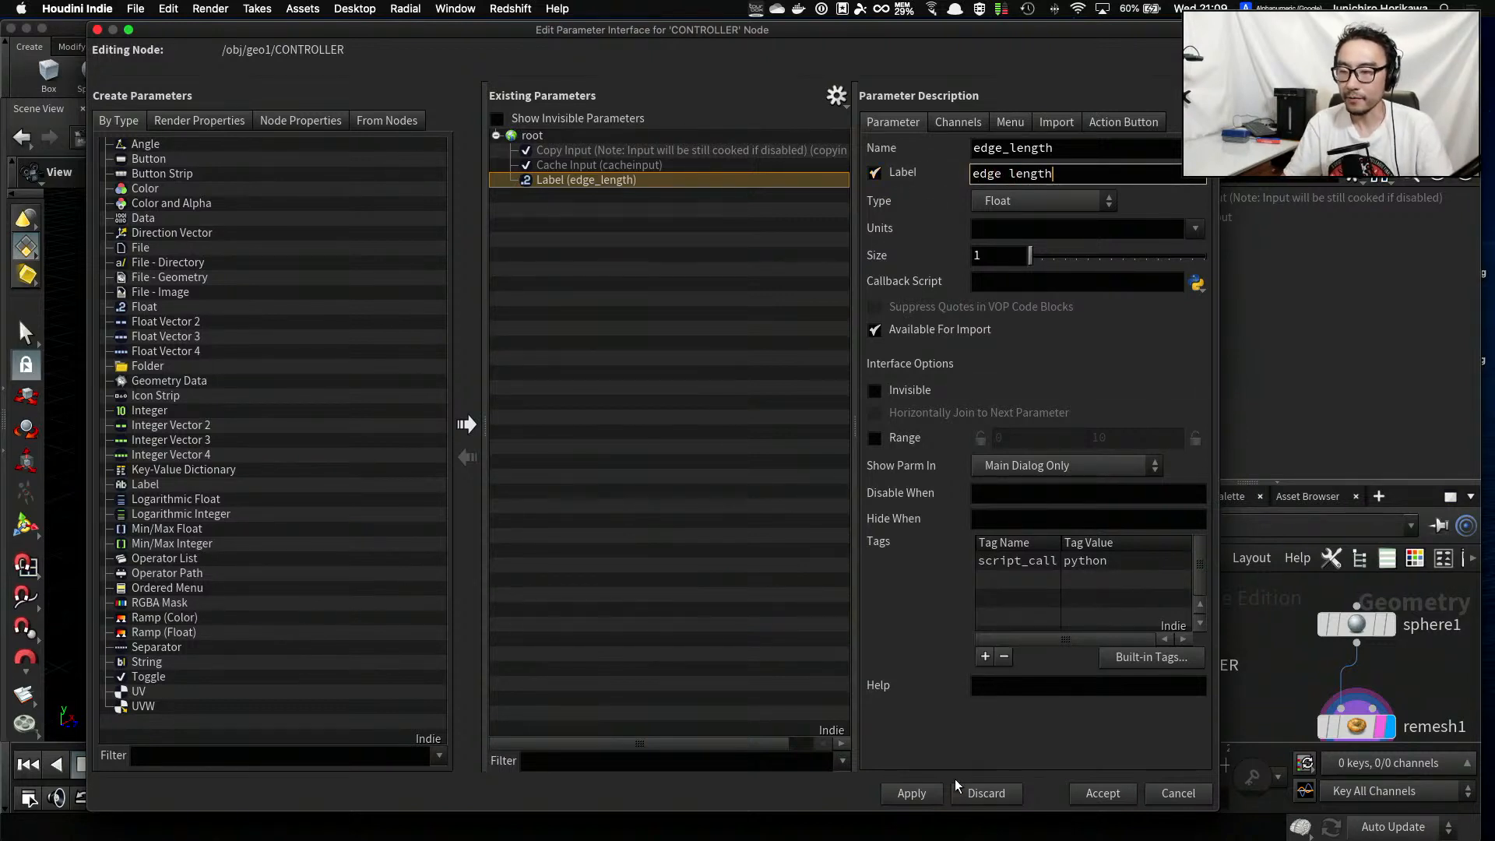
left_click(923, 794)
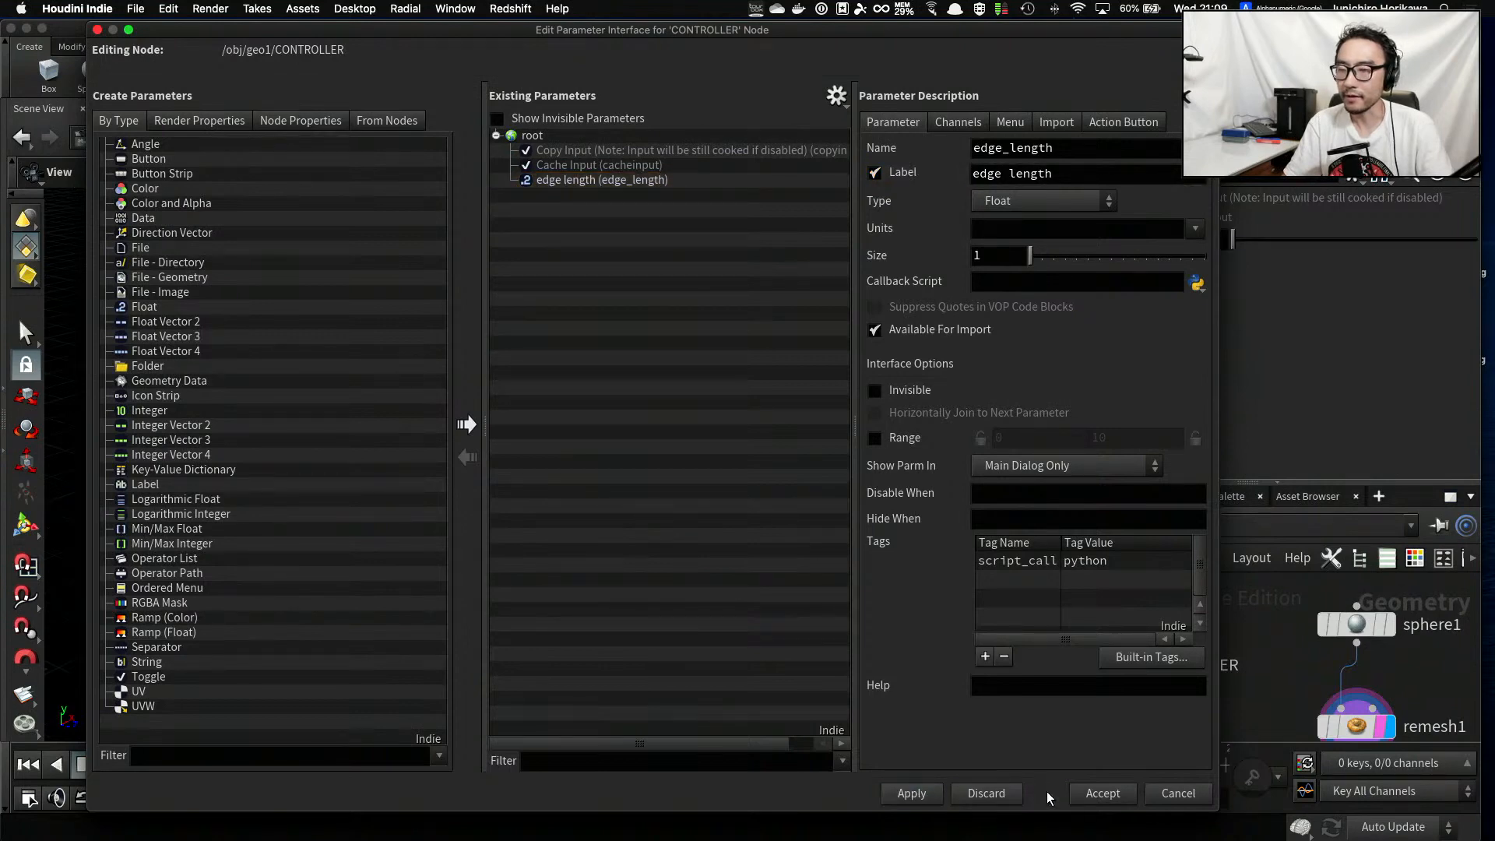
left_click(1102, 793)
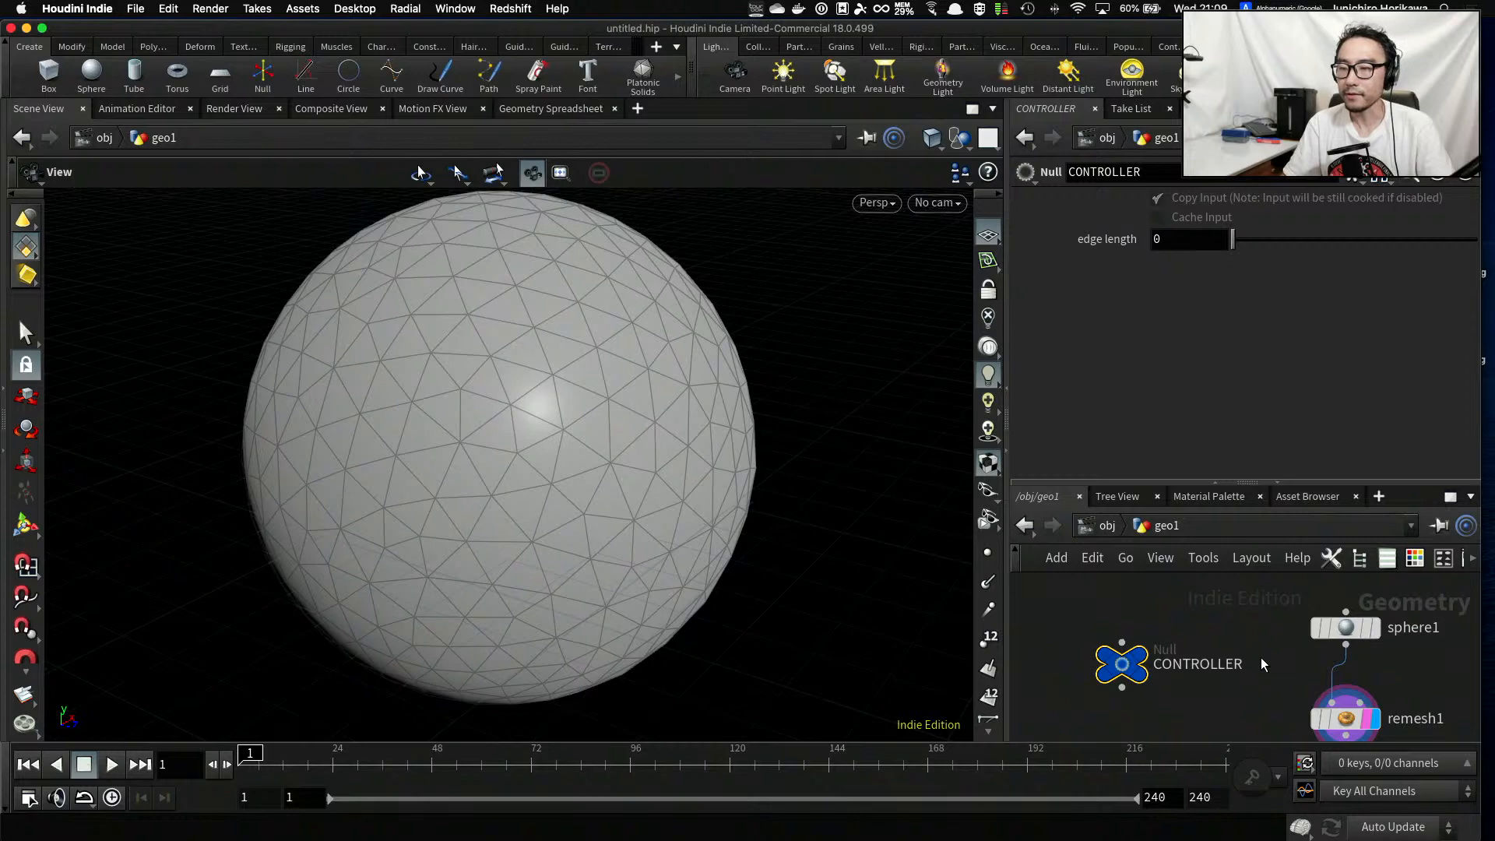
Try a Scatter node on the sphere1 output to view the scattered points, and delete the node
scroll(1263, 655, "down", 1)
key("Tab")
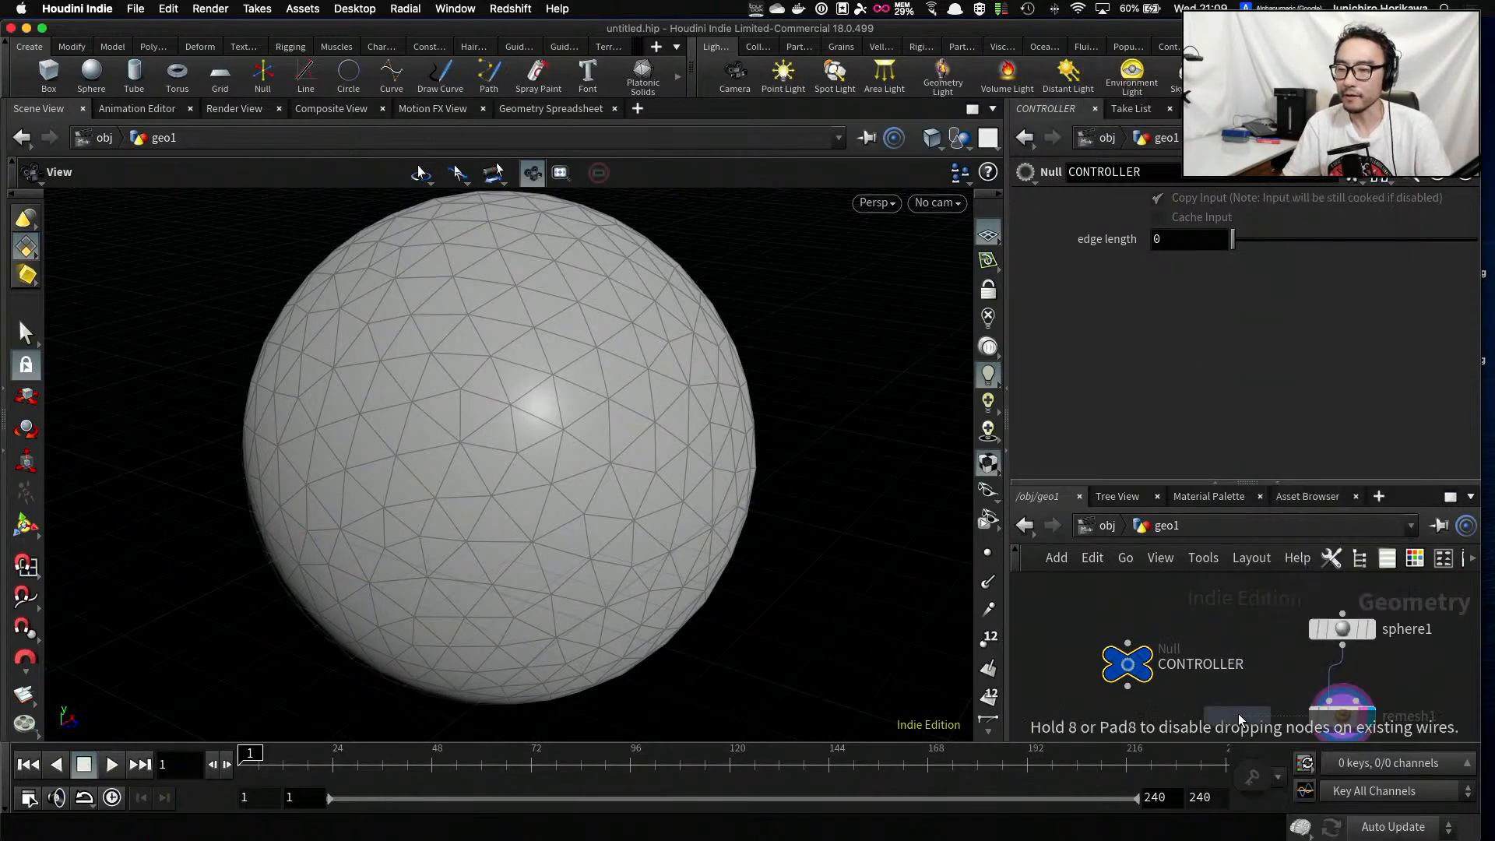
left_click(1238, 713)
scroll(1261, 721, "up", 1)
left_click(1262, 726)
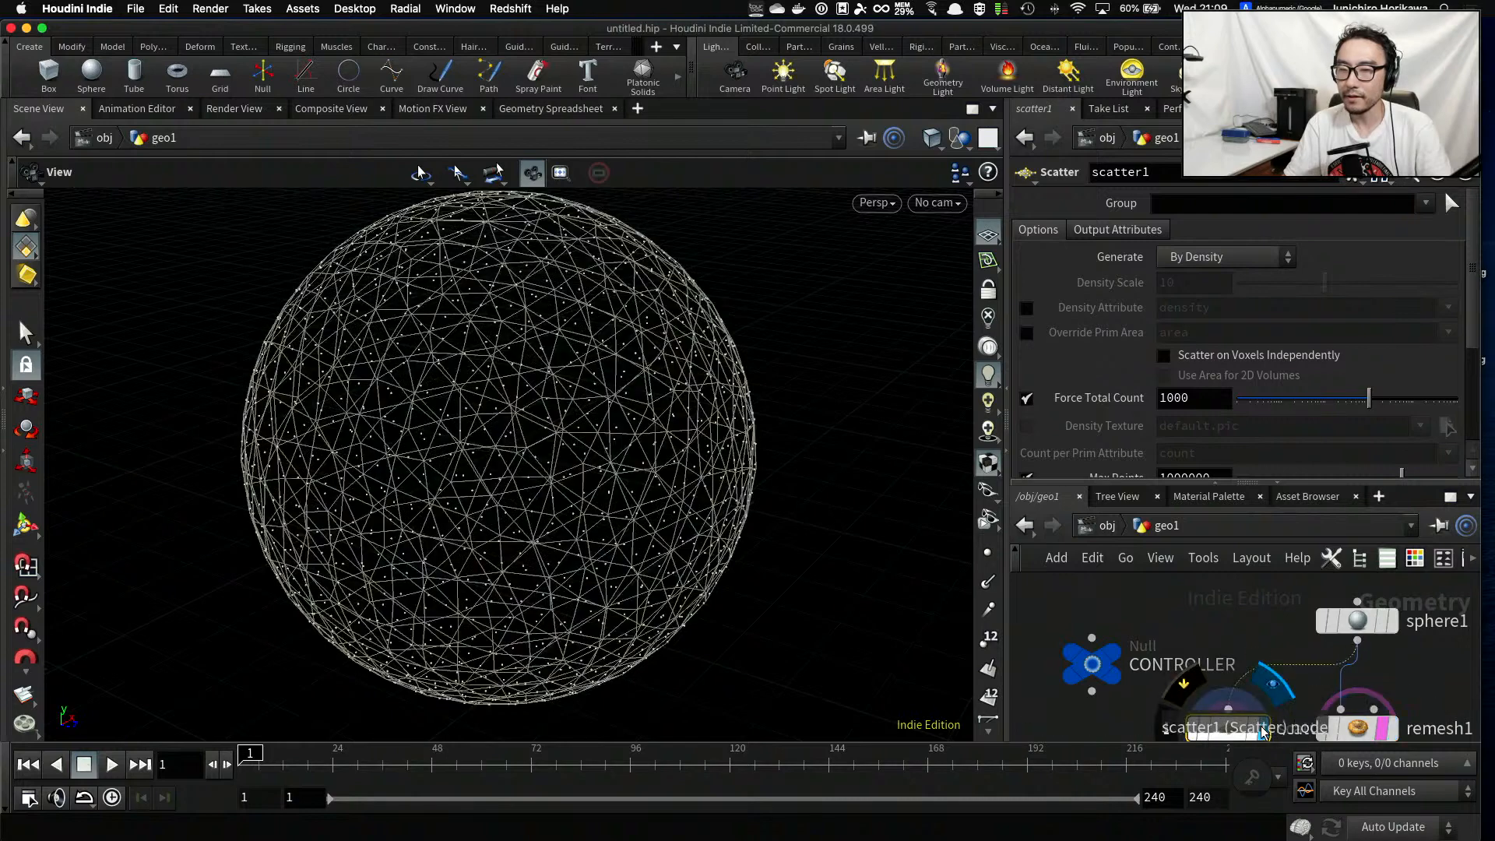
left_click_drag(798, 511, 741, 545)
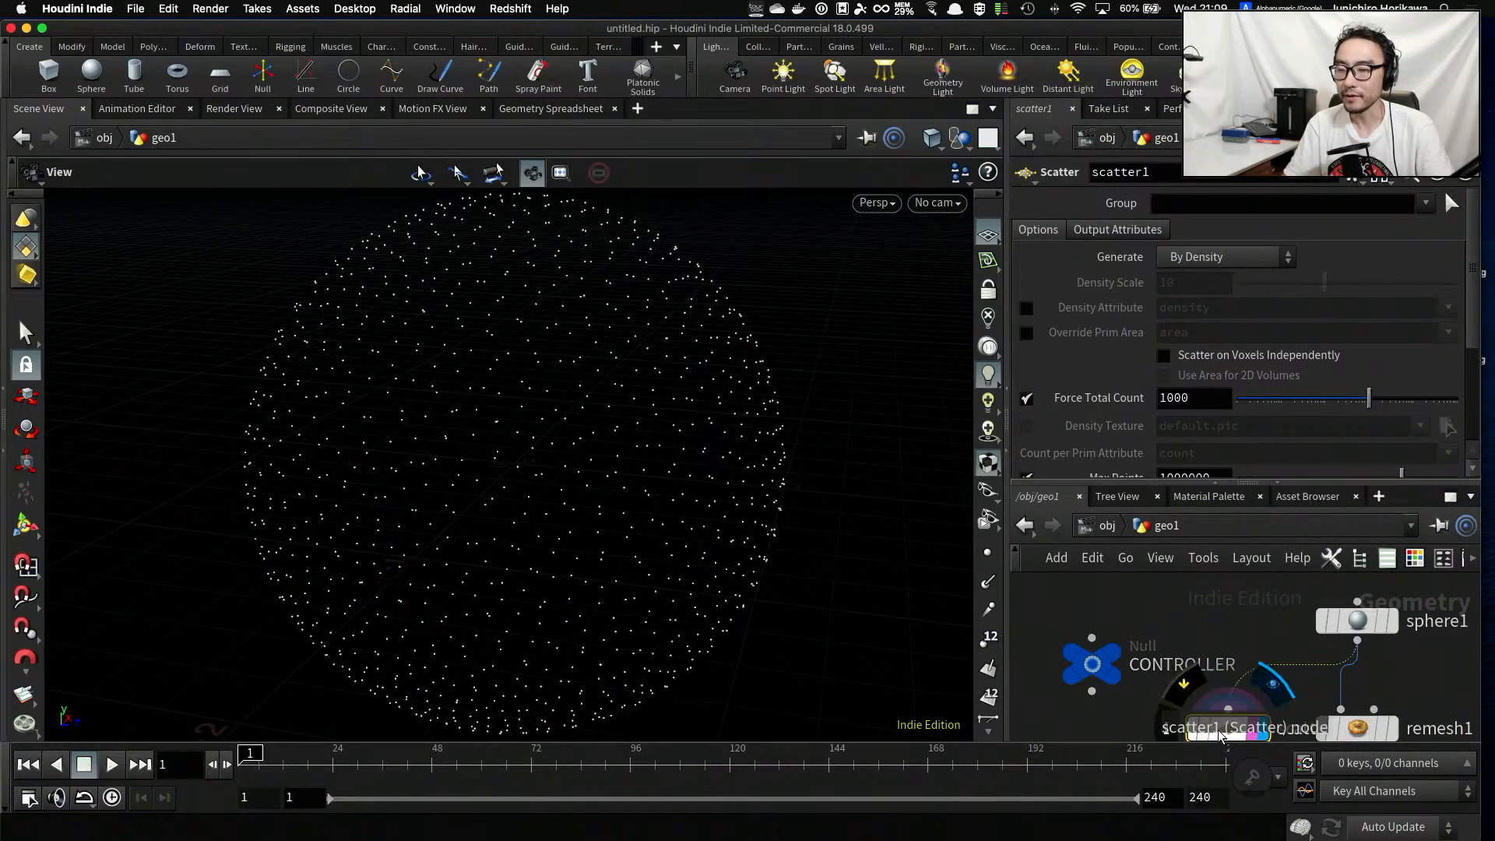
key("Delete")
Reposition the sphere1 and CONTROLLER nodes and slightly enlarge the network area, ending with remesh1 selected
left_click(1361, 731)
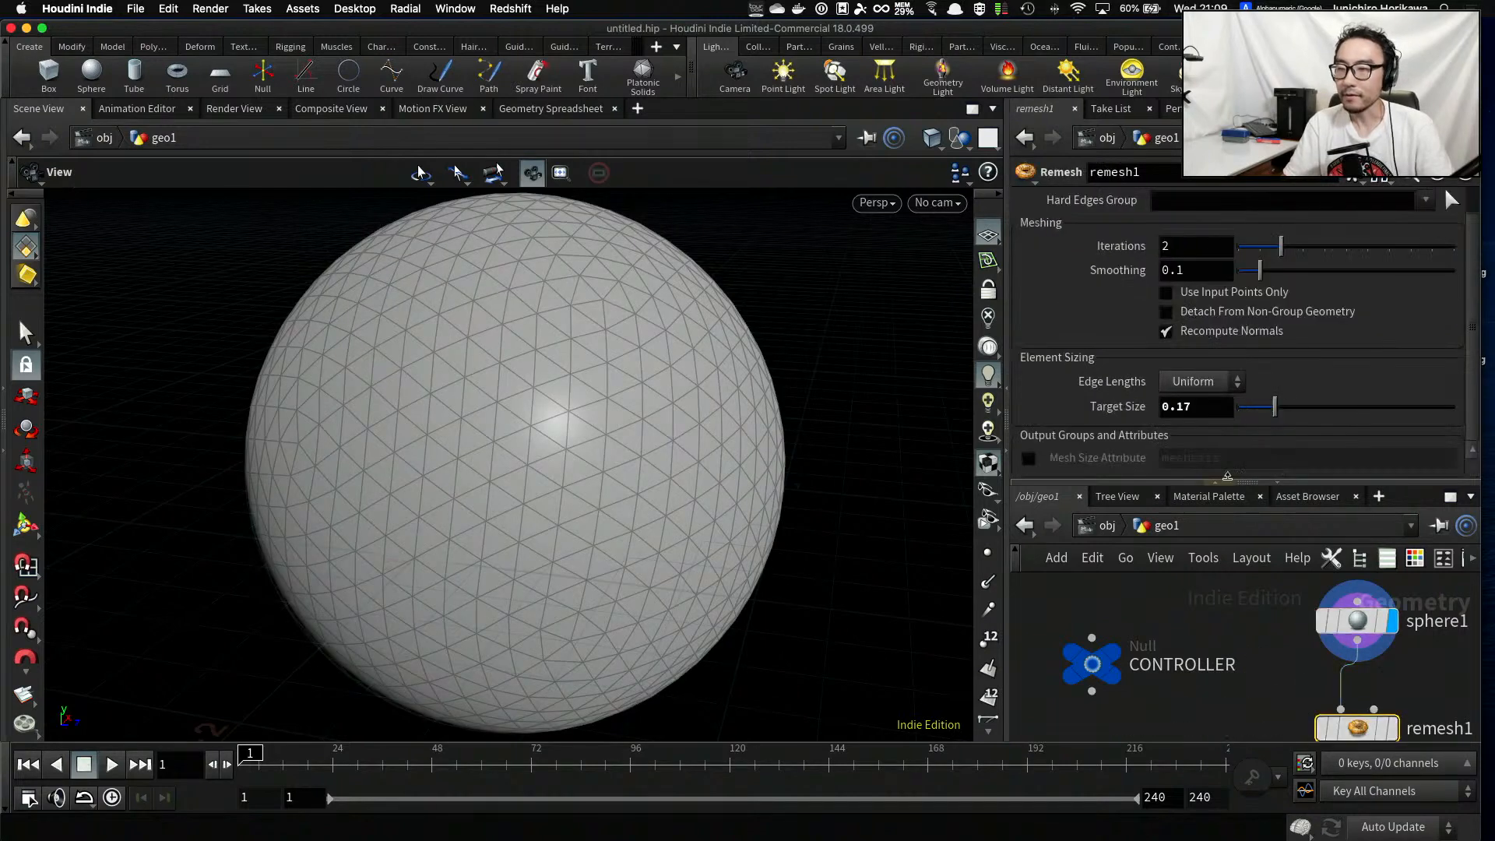
left_click(1191, 408)
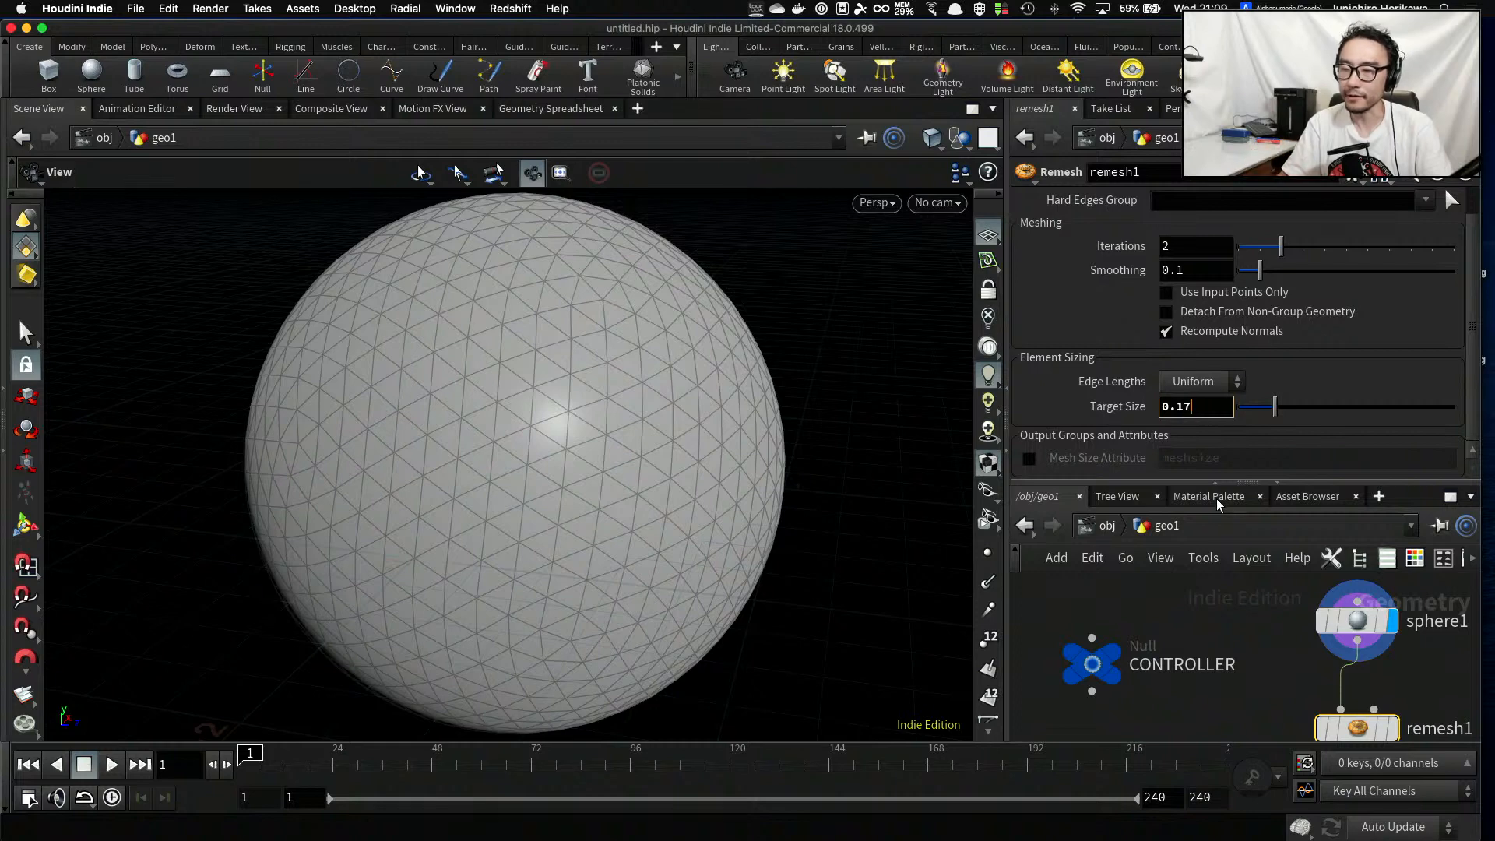
left_click_drag(1209, 481, 1209, 476)
left_click_drag(1356, 621, 1345, 613)
left_click(1345, 613)
left_click_drag(1084, 664, 1049, 709)
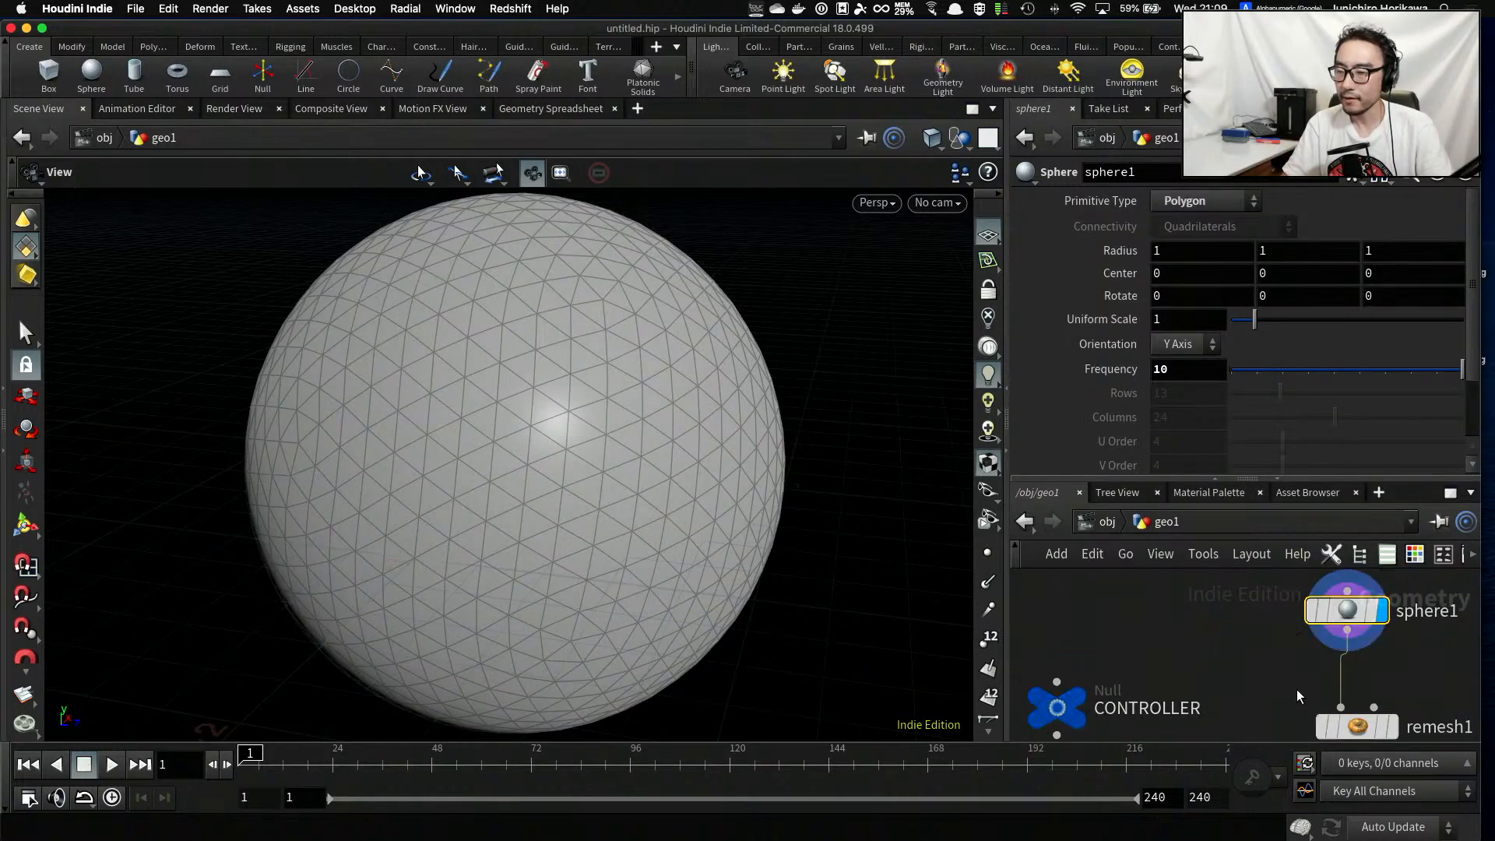
middle_click_drag(1290, 695, 1291, 653)
left_click(1359, 683)
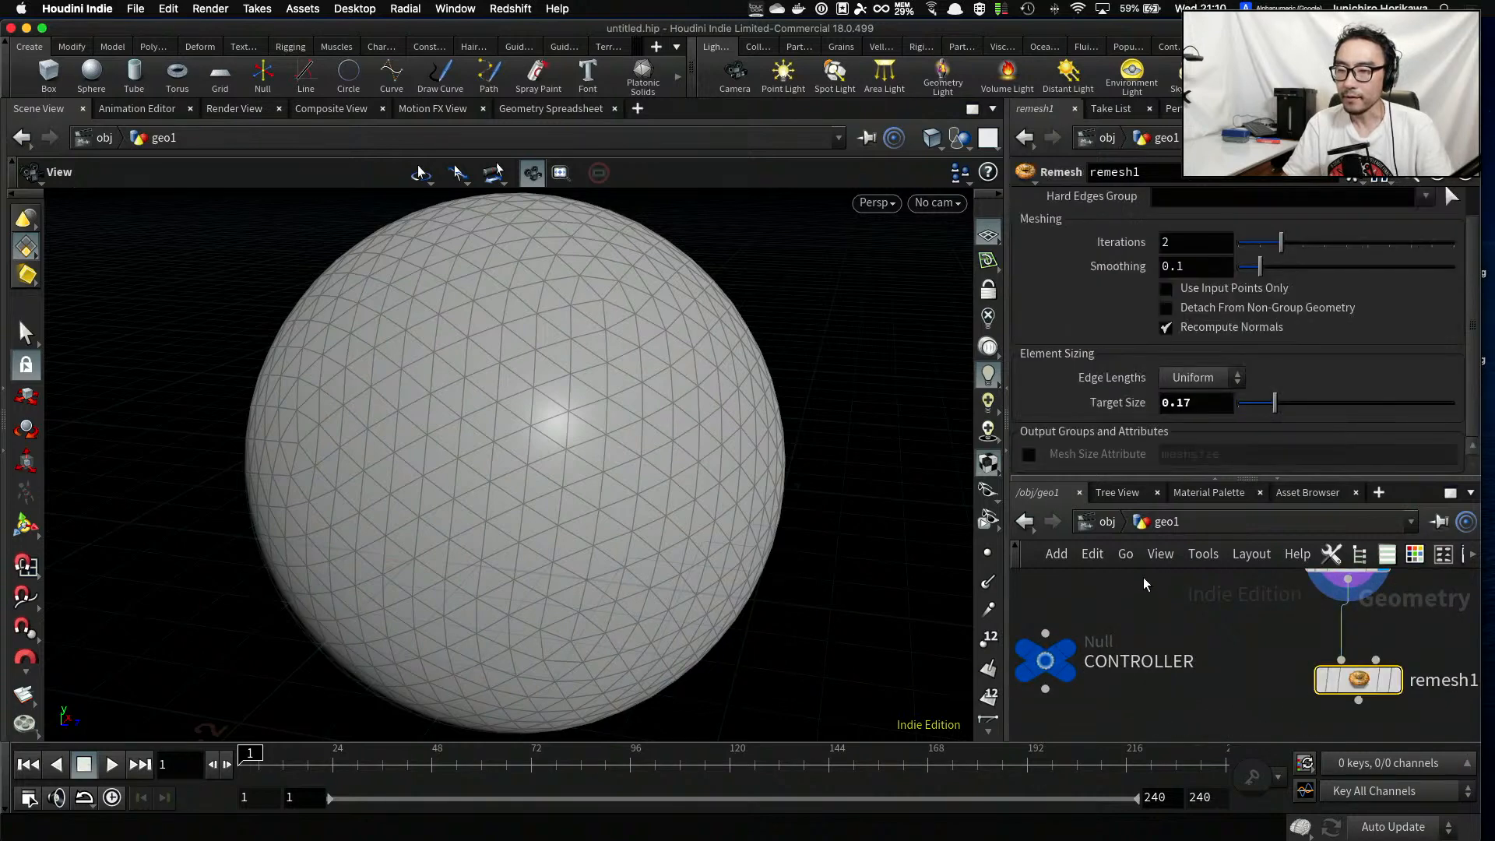
Try an edge length of 1.82 on the CONTROLLER node
middle_click_drag(1016, 665, 1074, 670)
left_click(1077, 670)
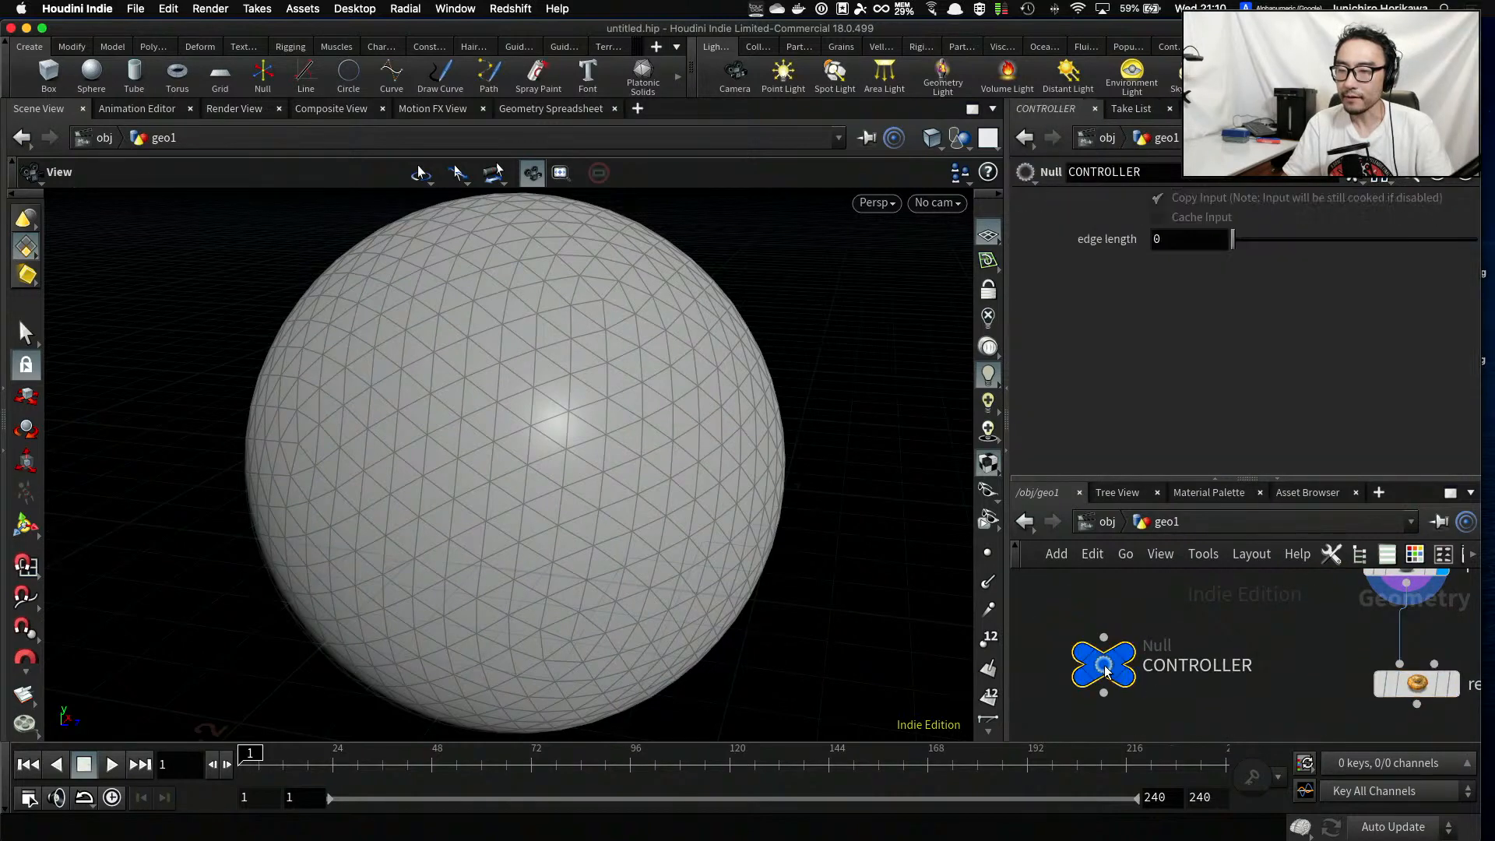
left_click_drag(1233, 239, 1277, 239)
left_click(1186, 239)
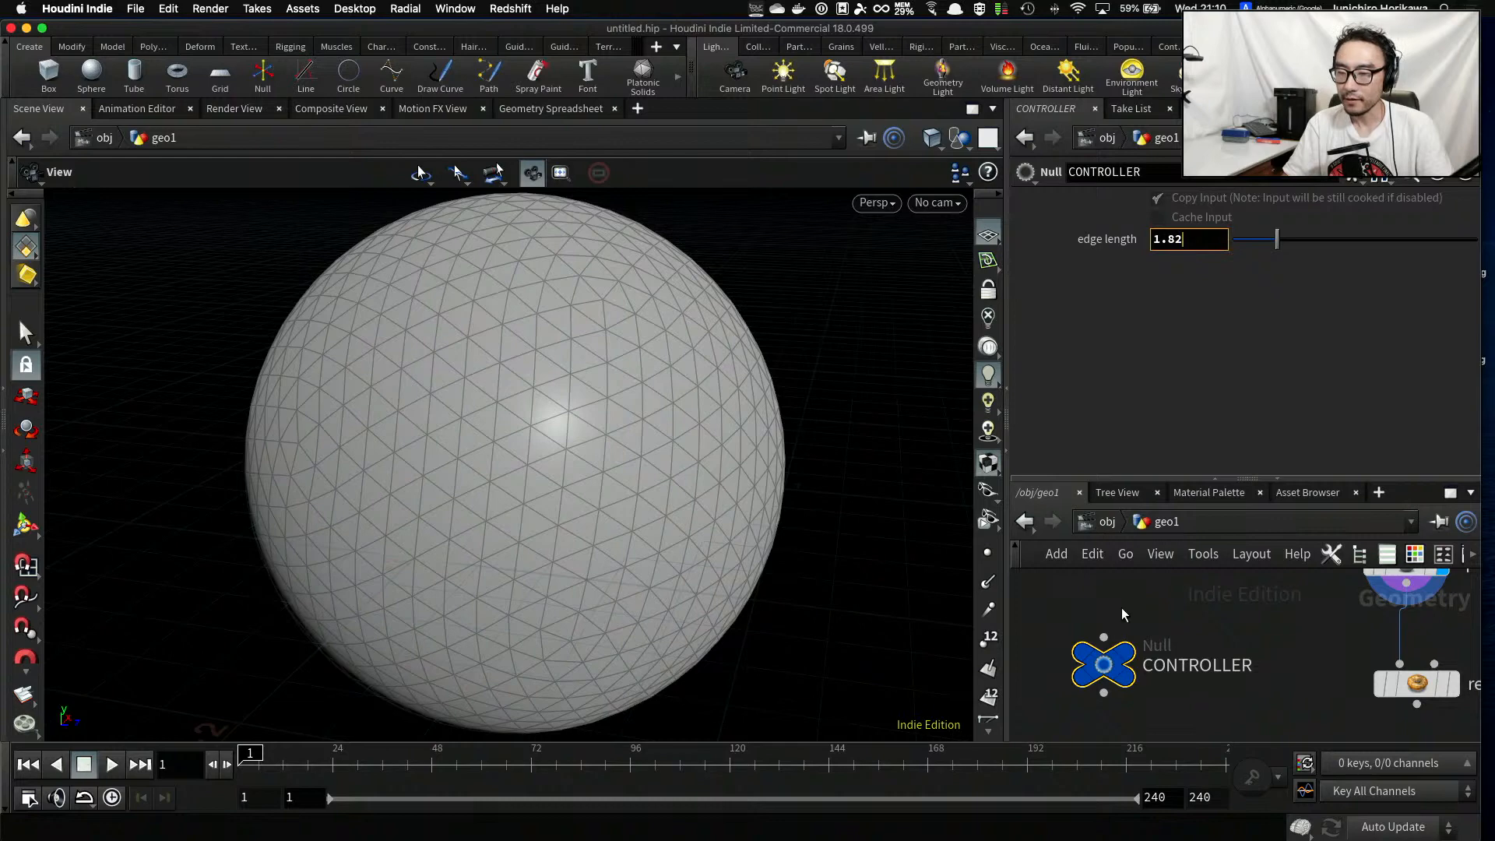
mouse_move(1103, 663)
left_mouse_down()
mouse_move(1095, 680)
mouse_move(1114, 646)
left_mouse_up()
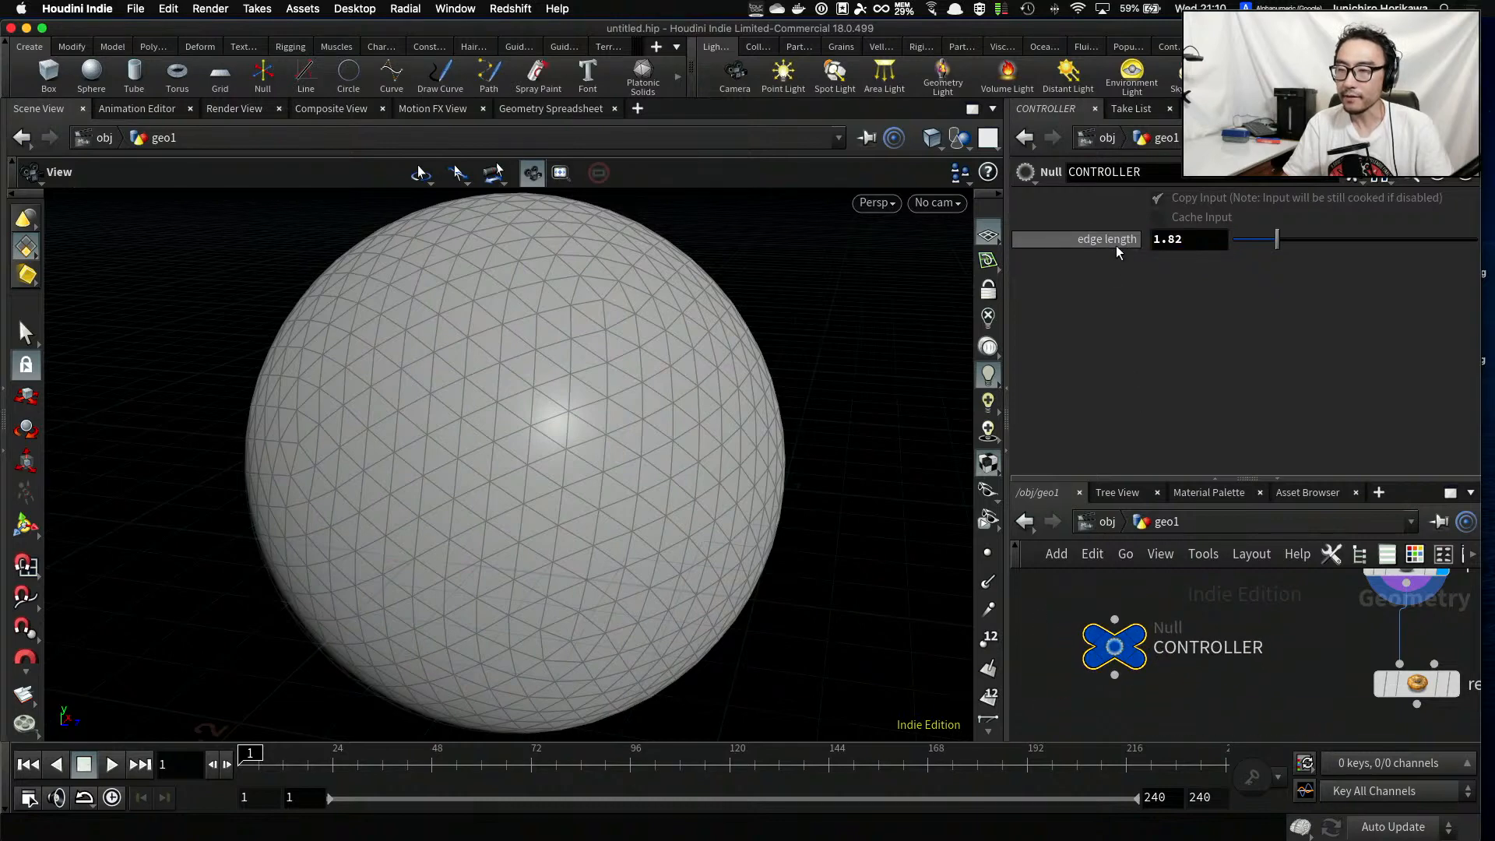
Link remesh1's Target Size to the CONTROLLER's edge length with a relative reference, and display the remesh1 result
right_click(1184, 242)
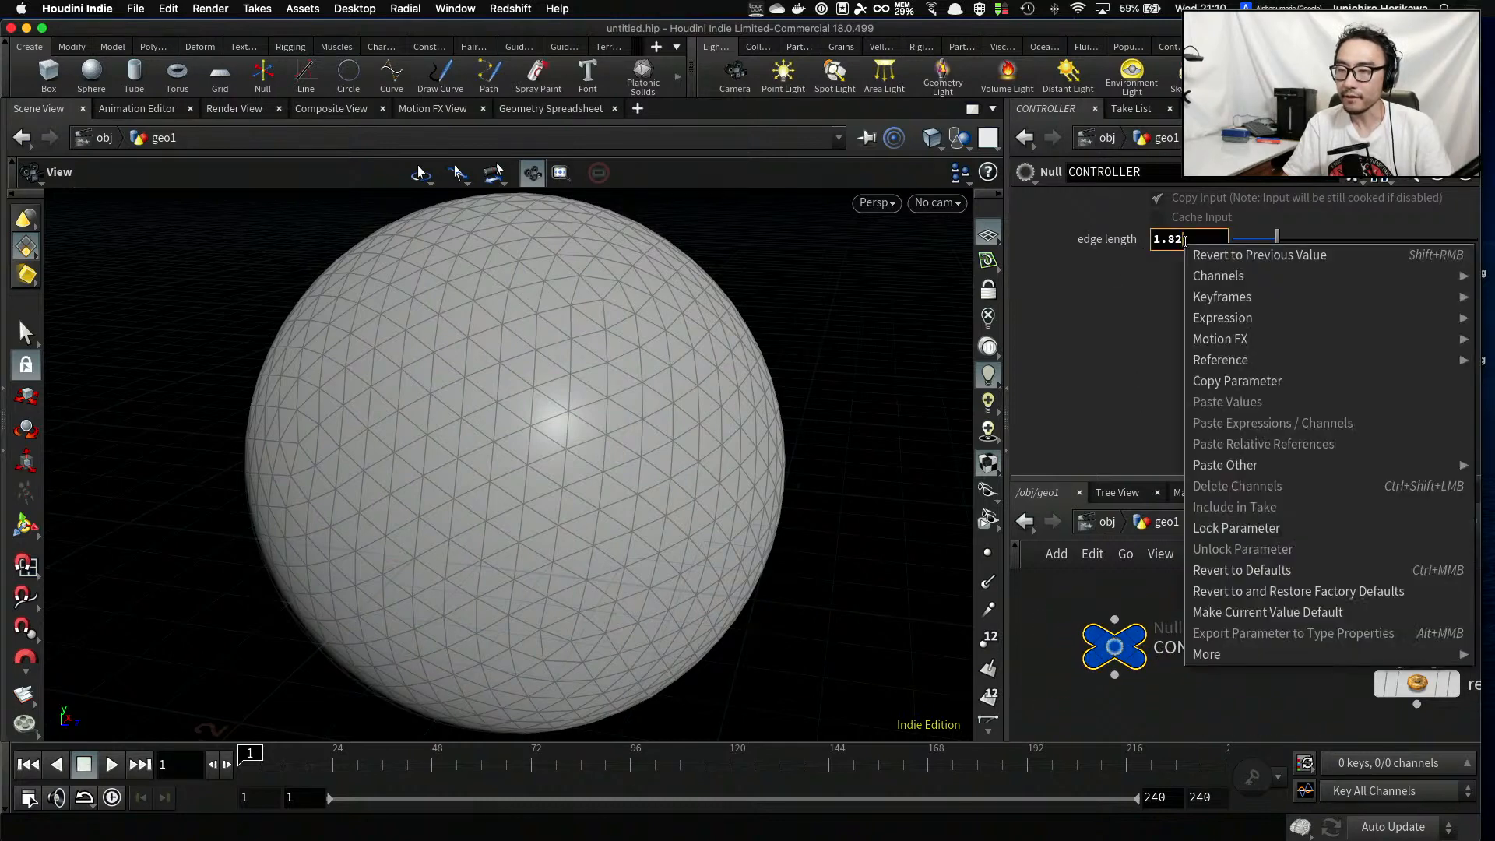
left_click(1246, 380)
left_click(1417, 684)
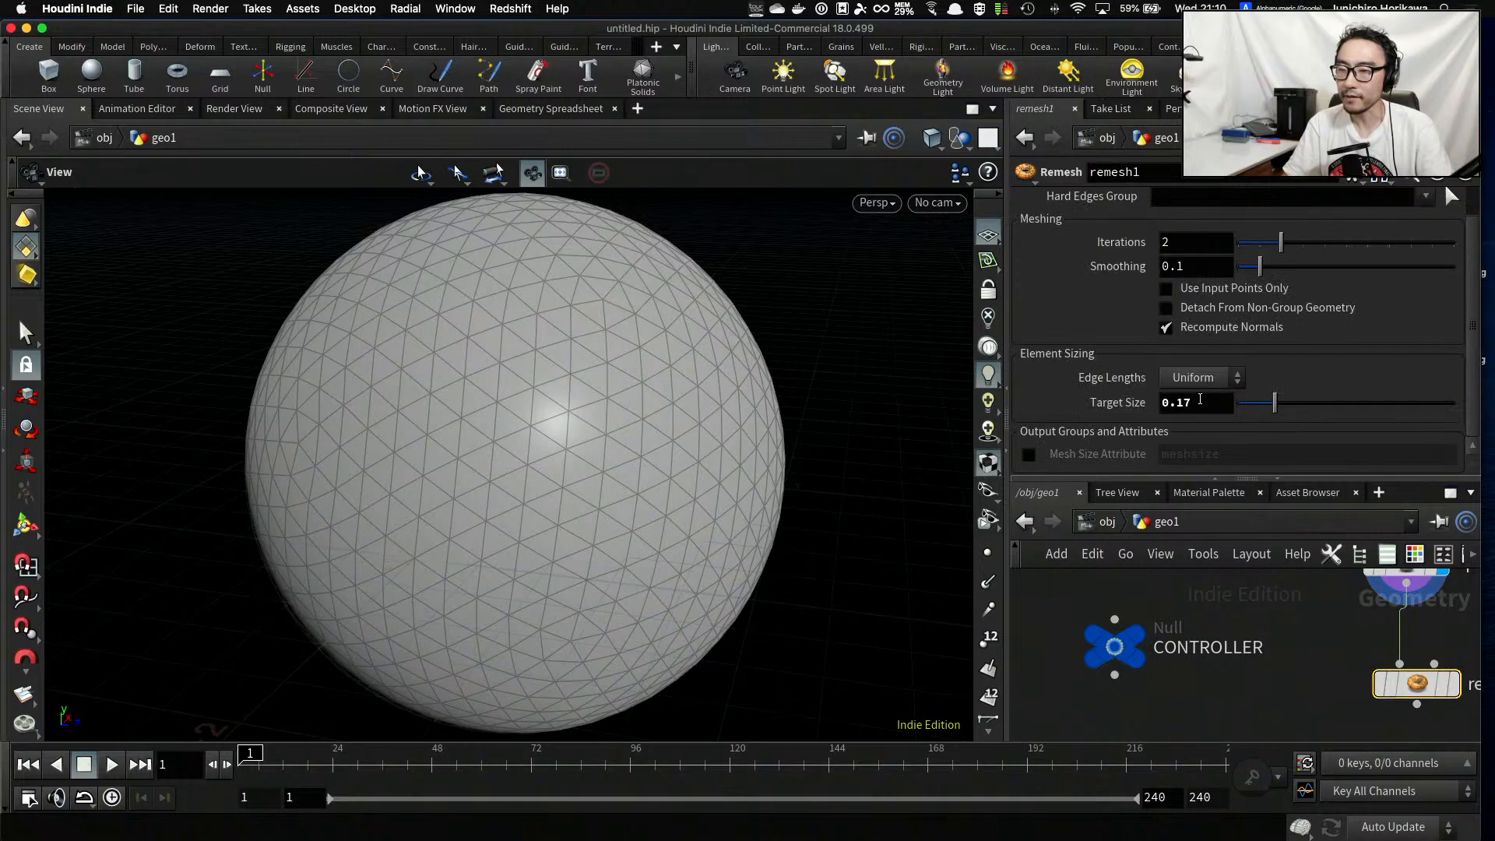
left_click(1200, 400)
key("BackSpace")
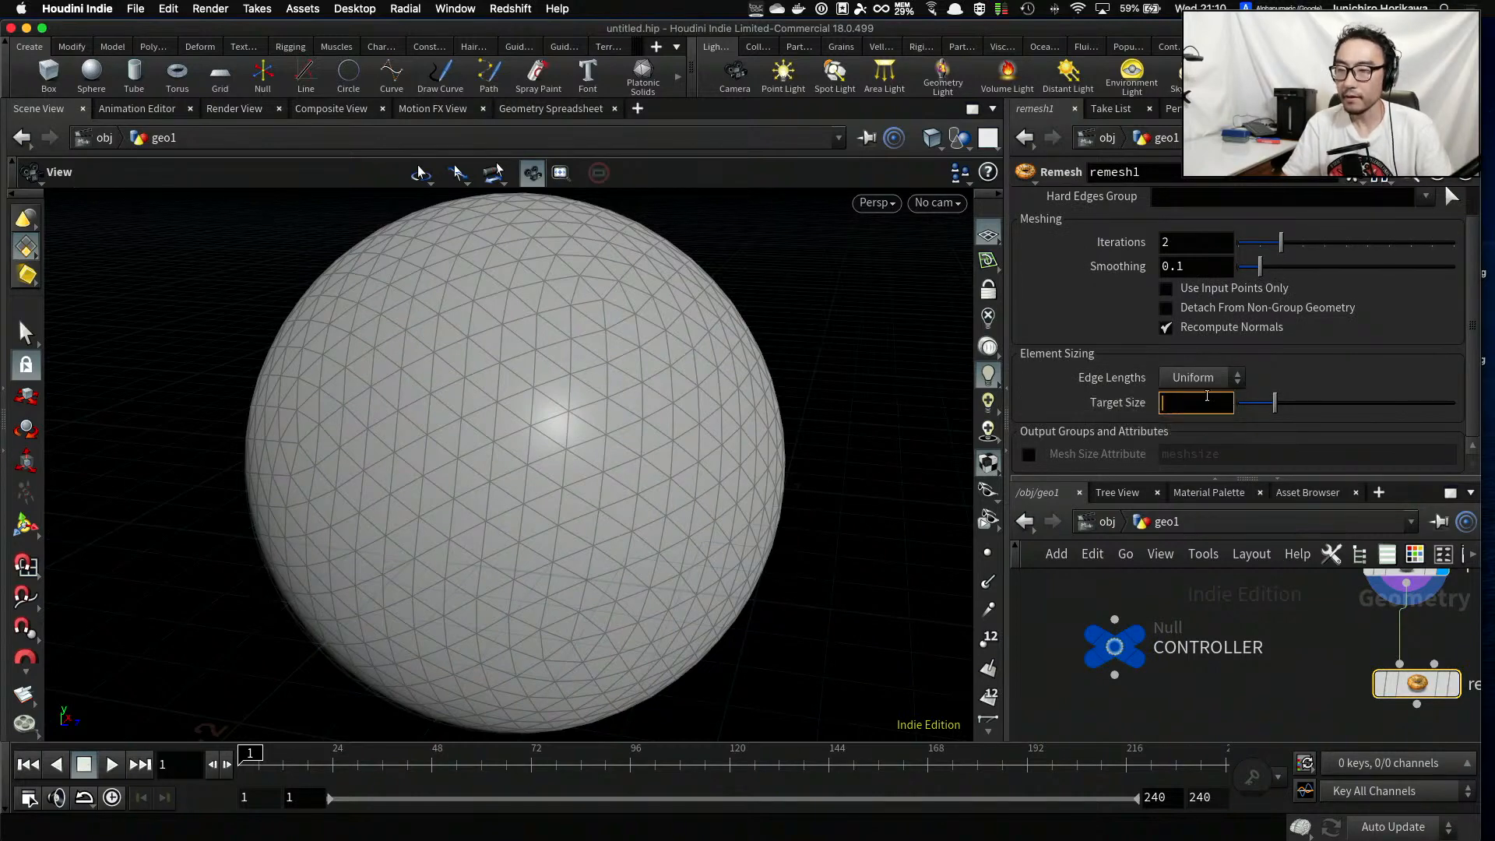
right_click(1206, 396)
left_click(1248, 604)
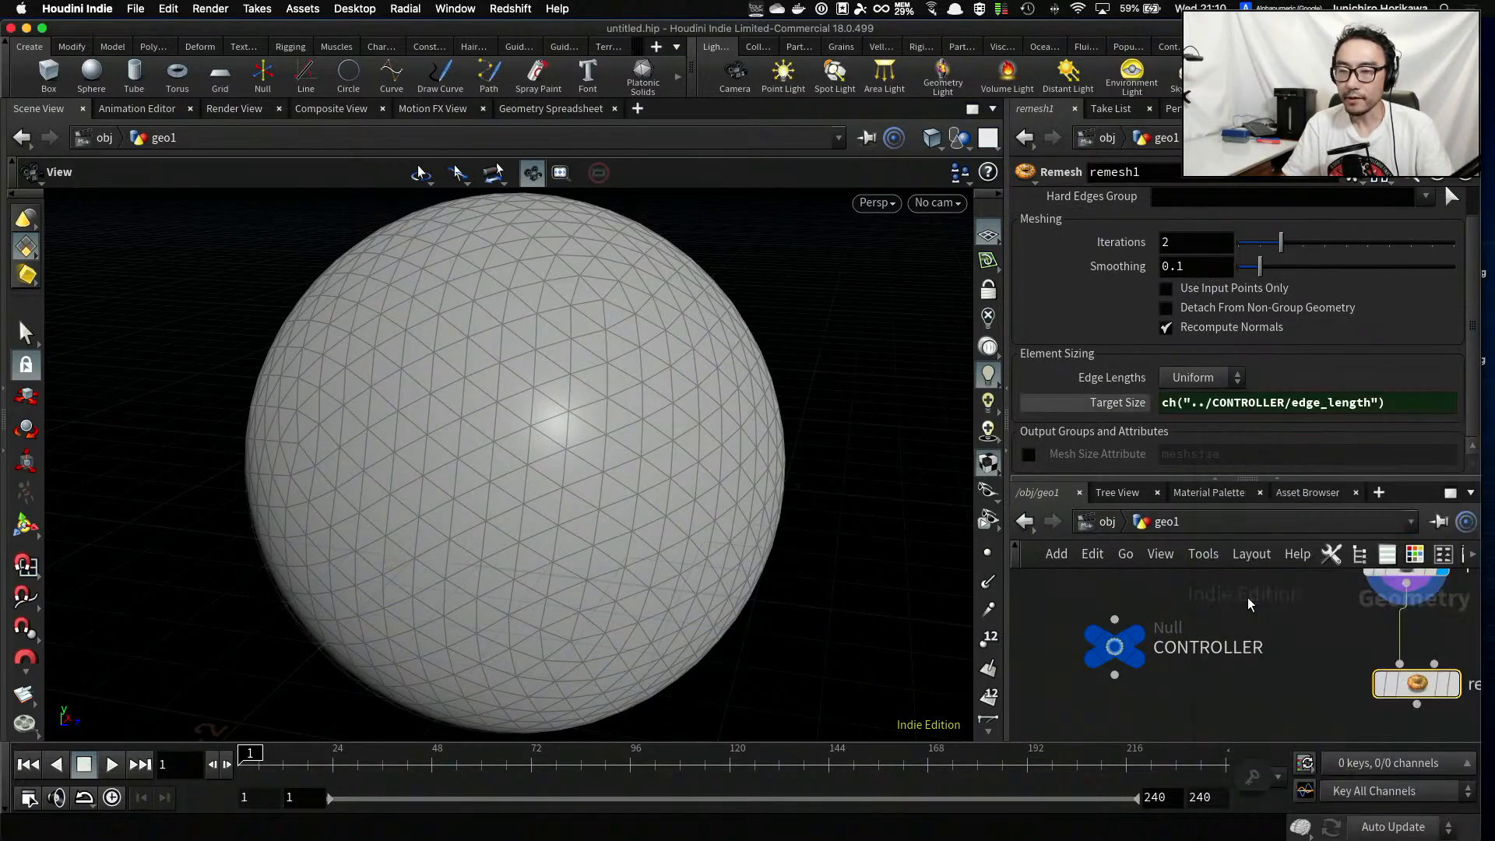
left_click(1116, 647)
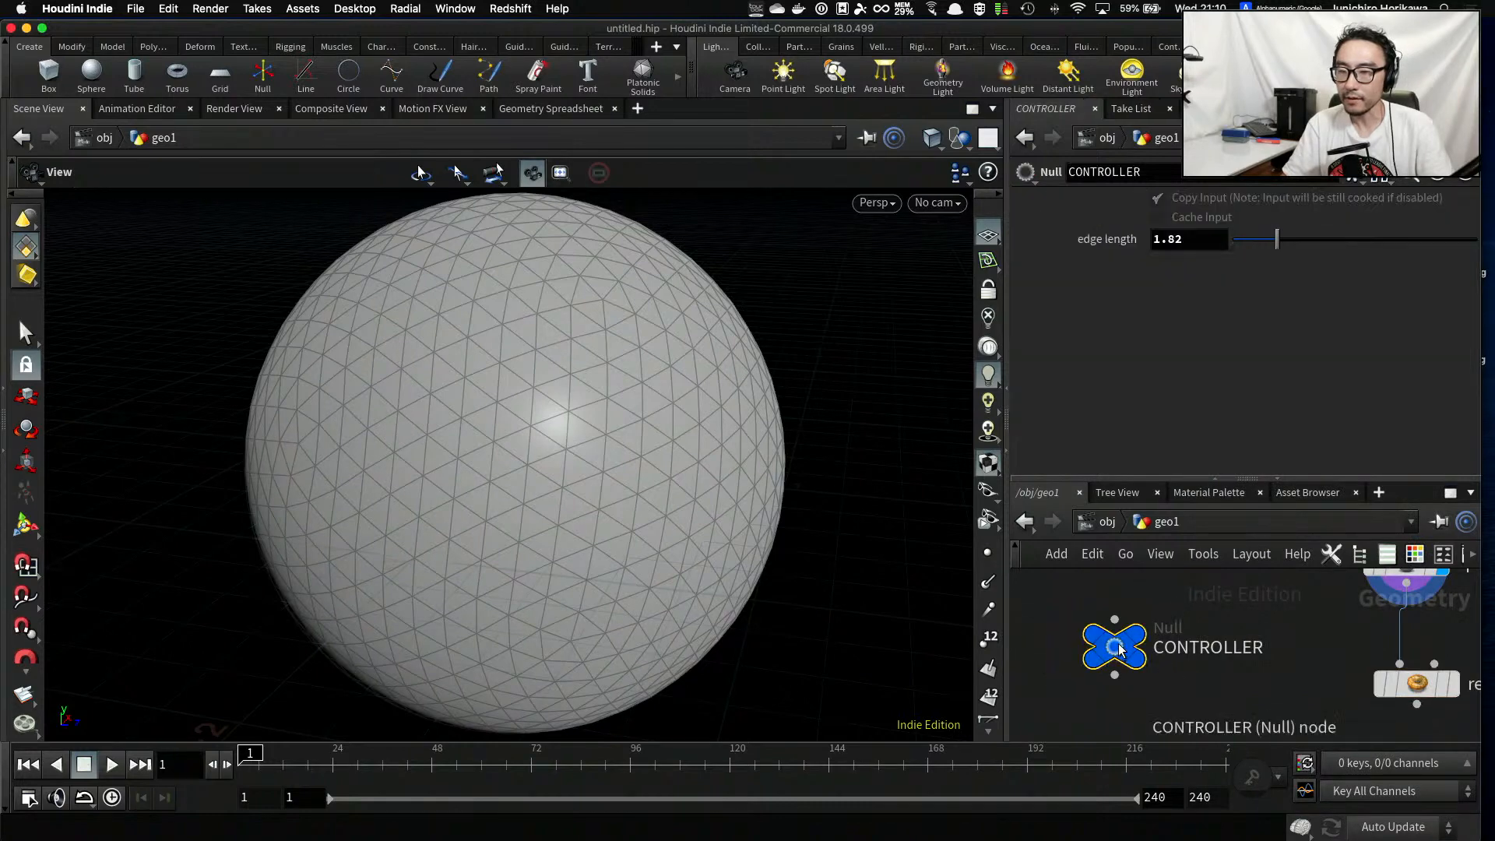
left_click(1450, 684)
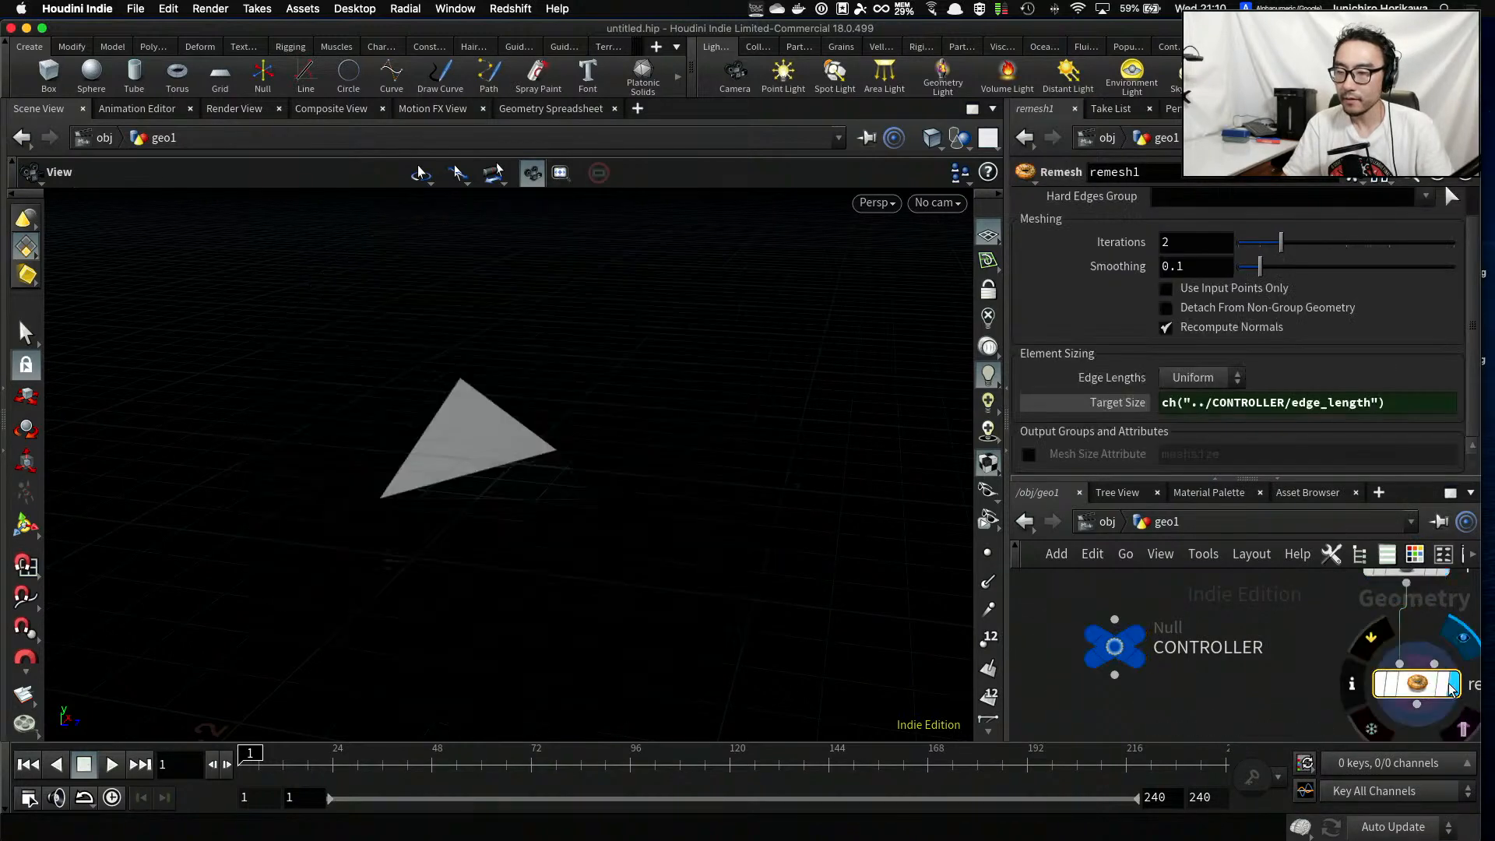
Limit the CONTROLLER's edge length parameter to a range maximum of 1 and accept the interface change
left_click_drag(1113, 651, 1120, 652)
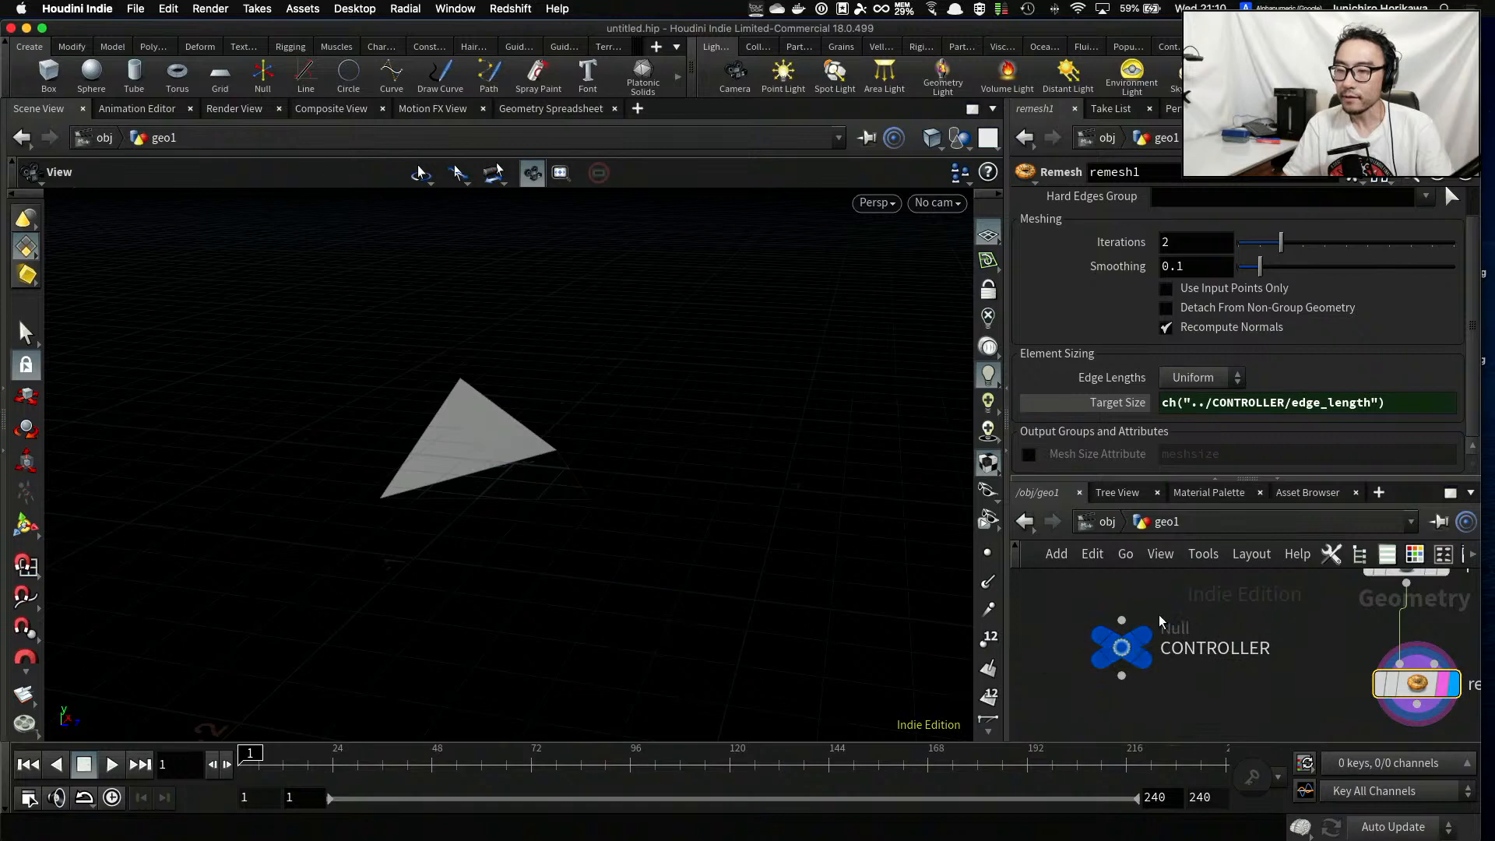
left_click(1121, 647)
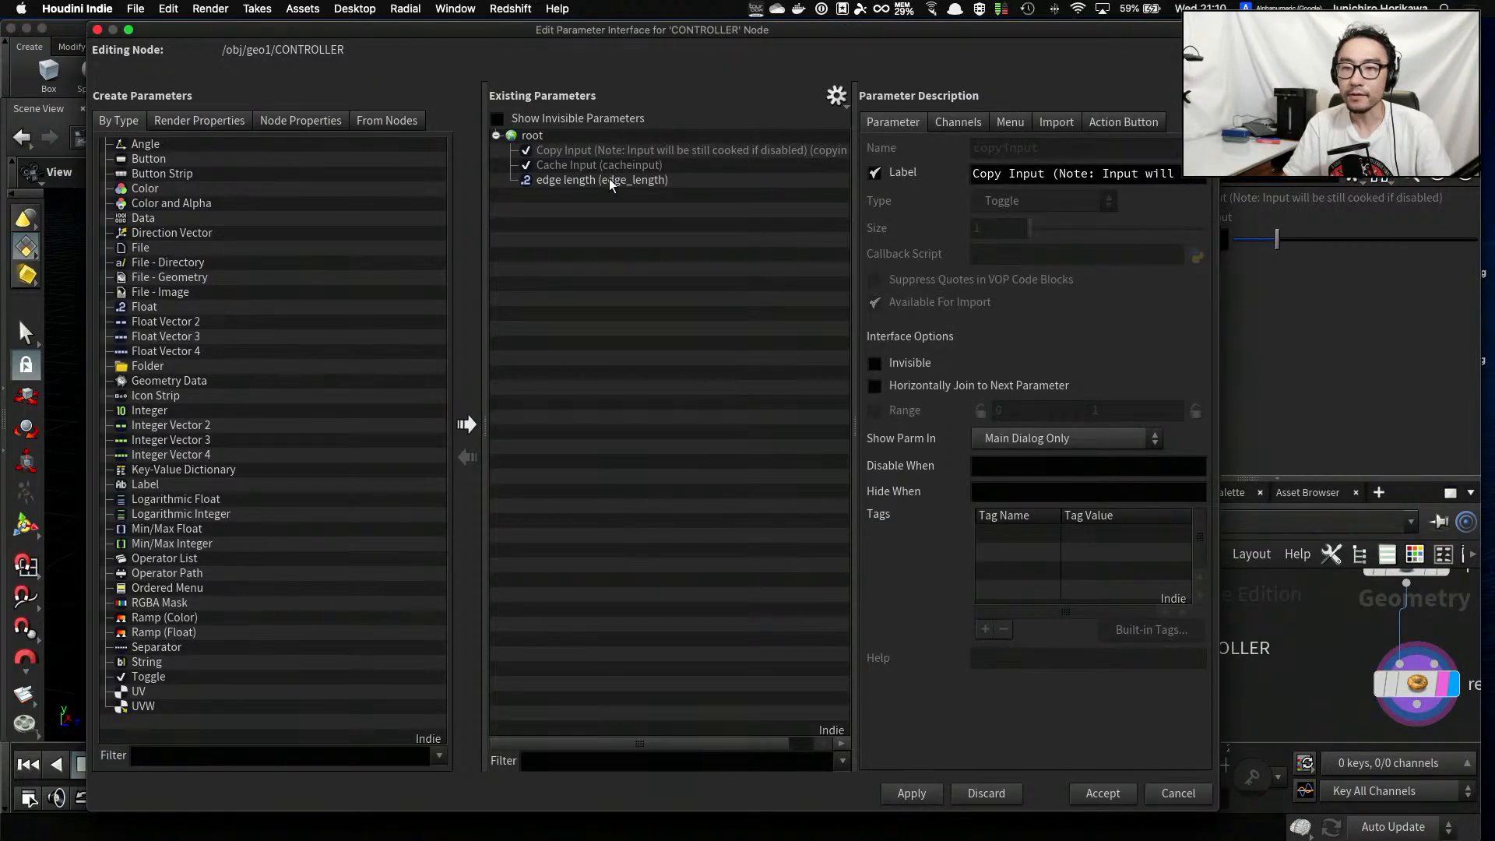
left_click(615, 181)
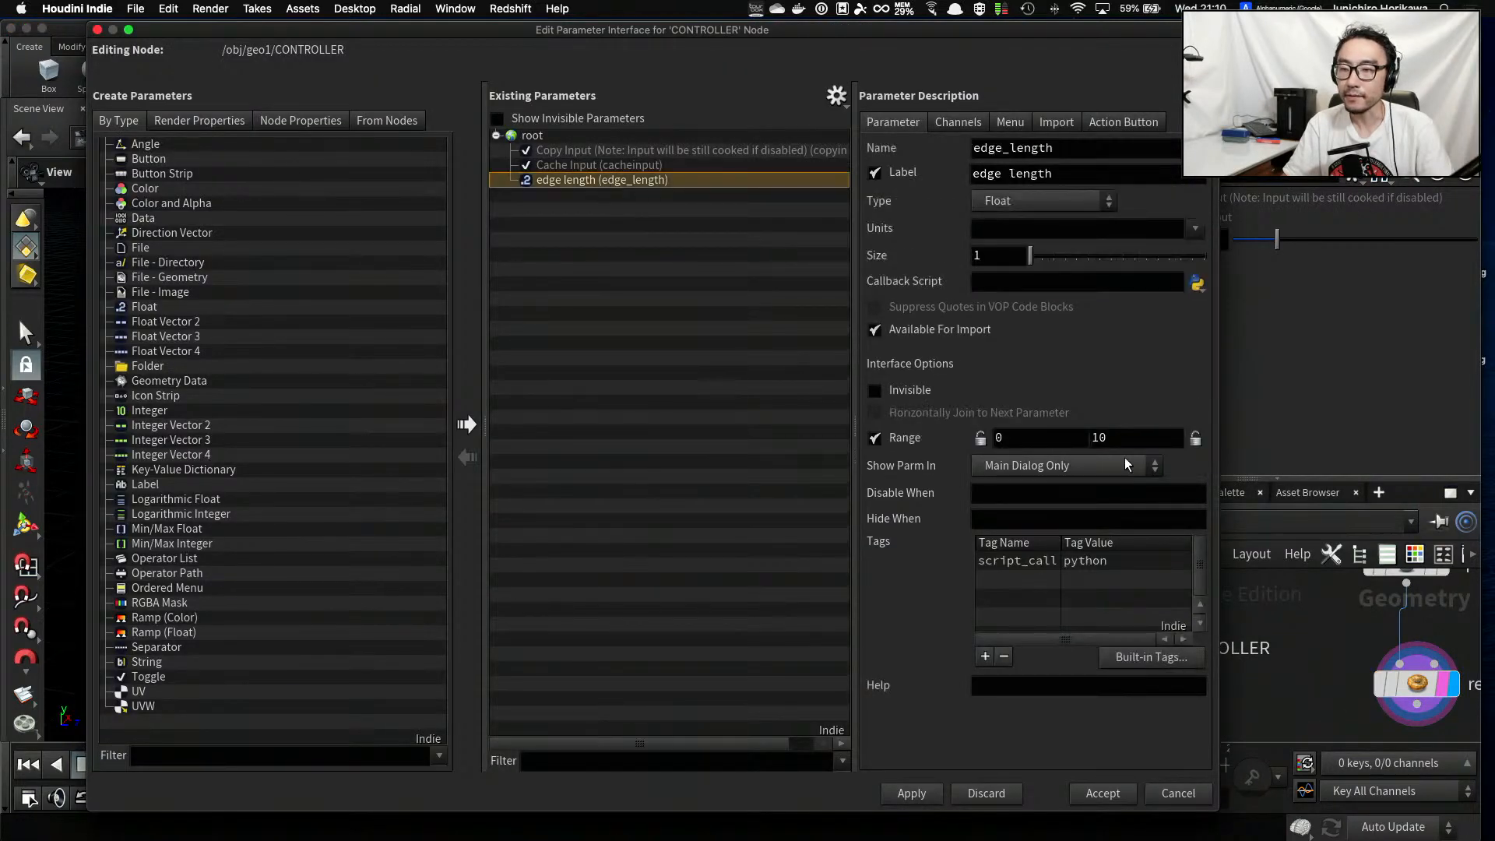
double_click(1113, 437)
type("1")
key("Return")
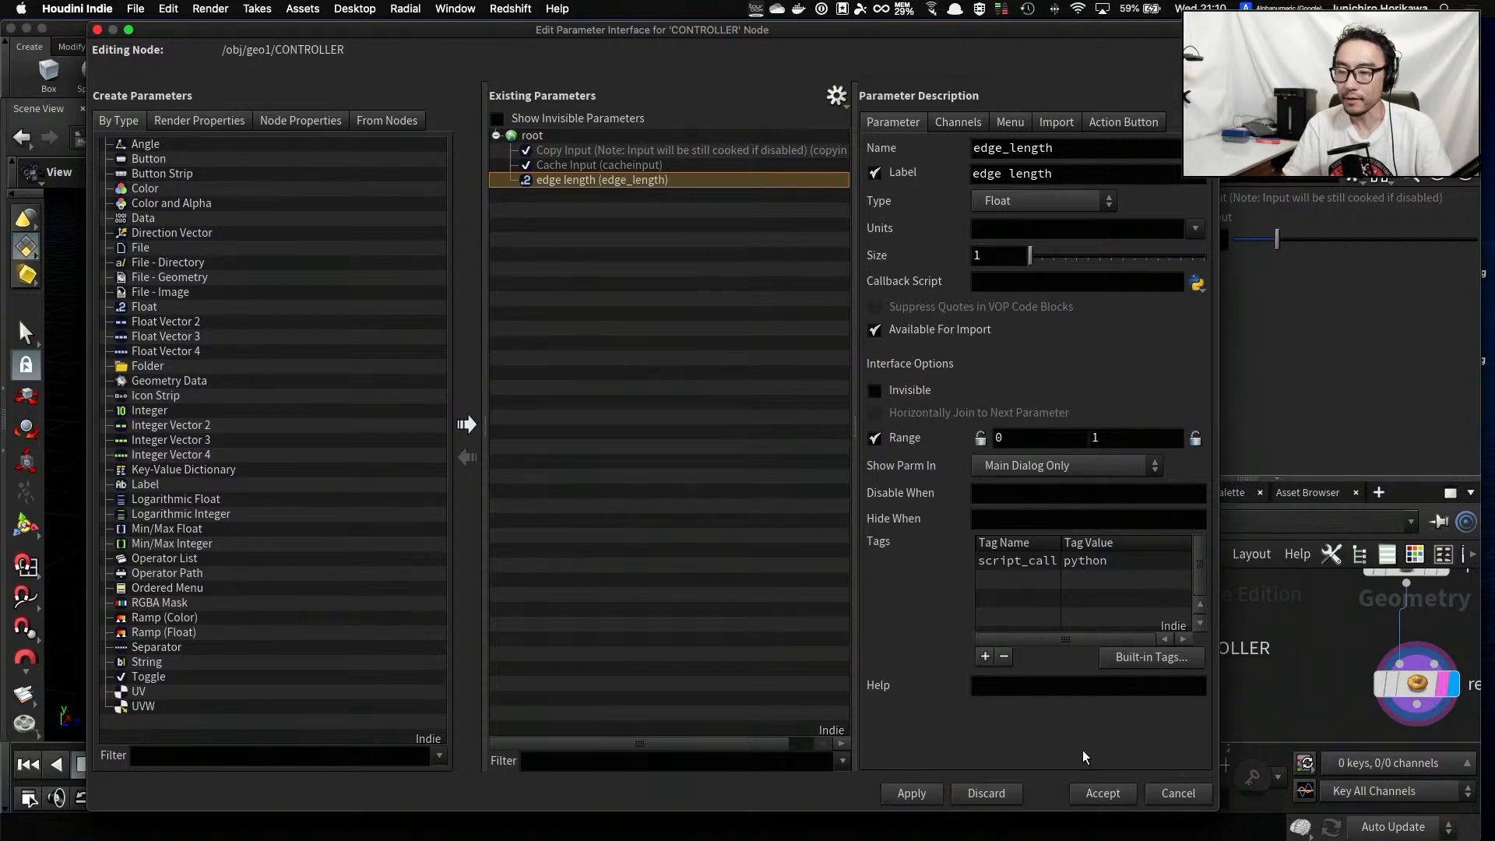
left_click(913, 792)
left_click(1103, 793)
Set the CONTROLLER's edge length to 0.1 and inspect the remeshed sphere
left_click_drag(1296, 239, 1265, 246)
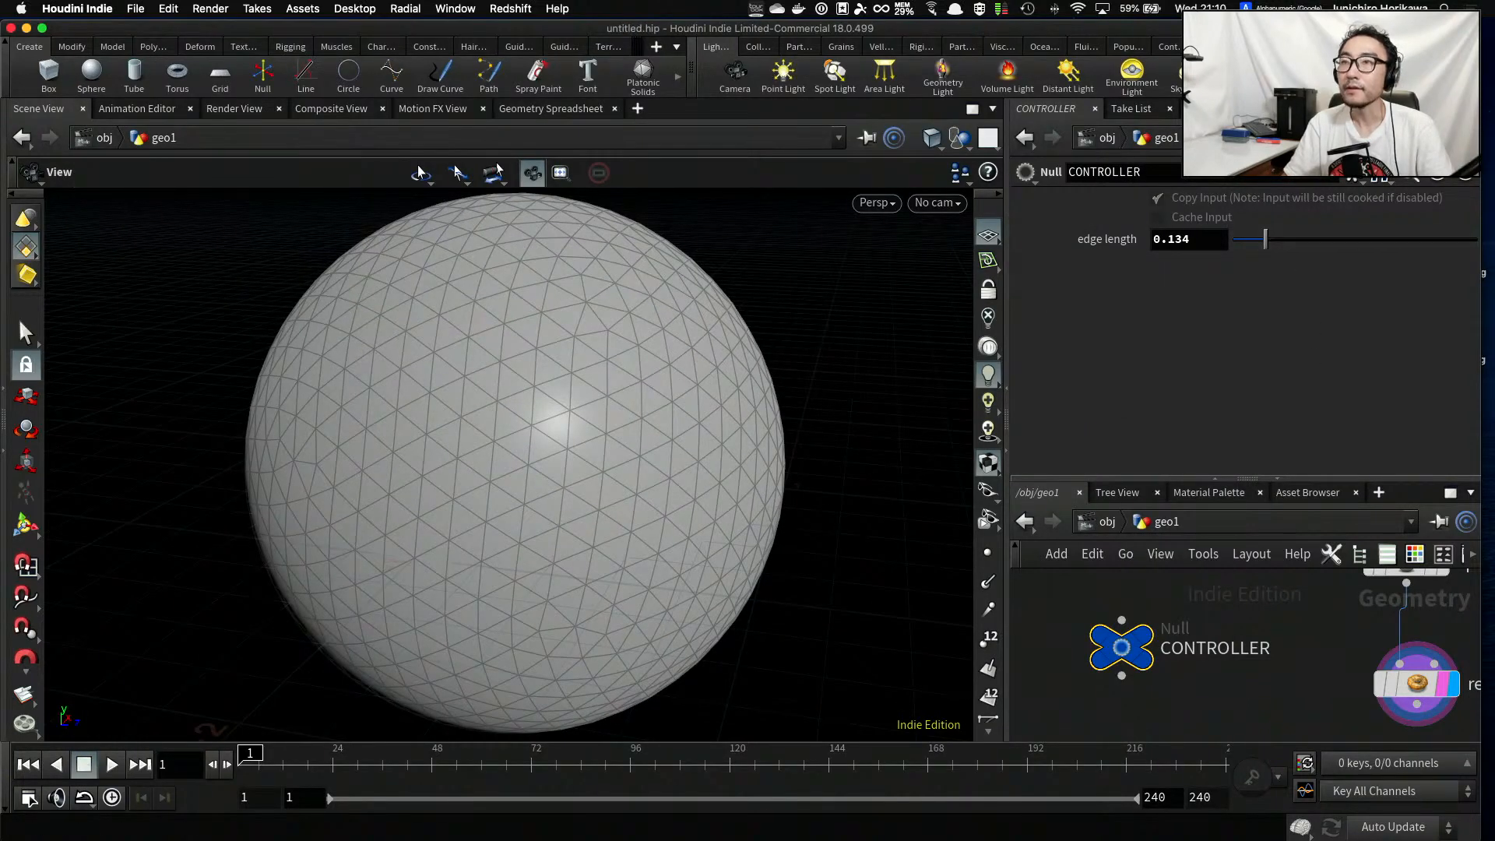
double_click(1174, 241)
type("0.1")
key("Return")
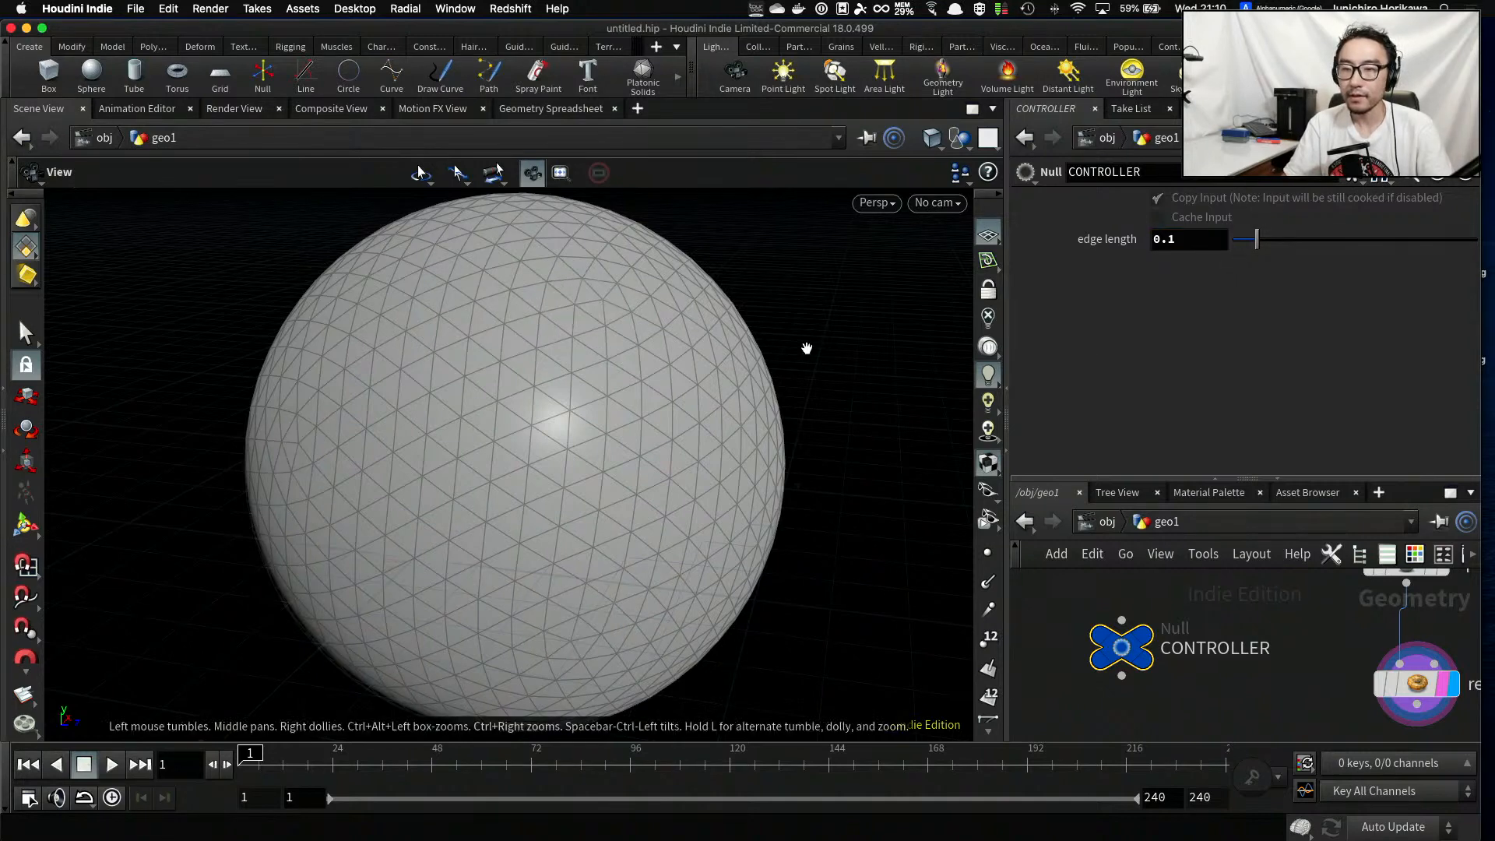
left_click_drag(806, 348, 748, 397)
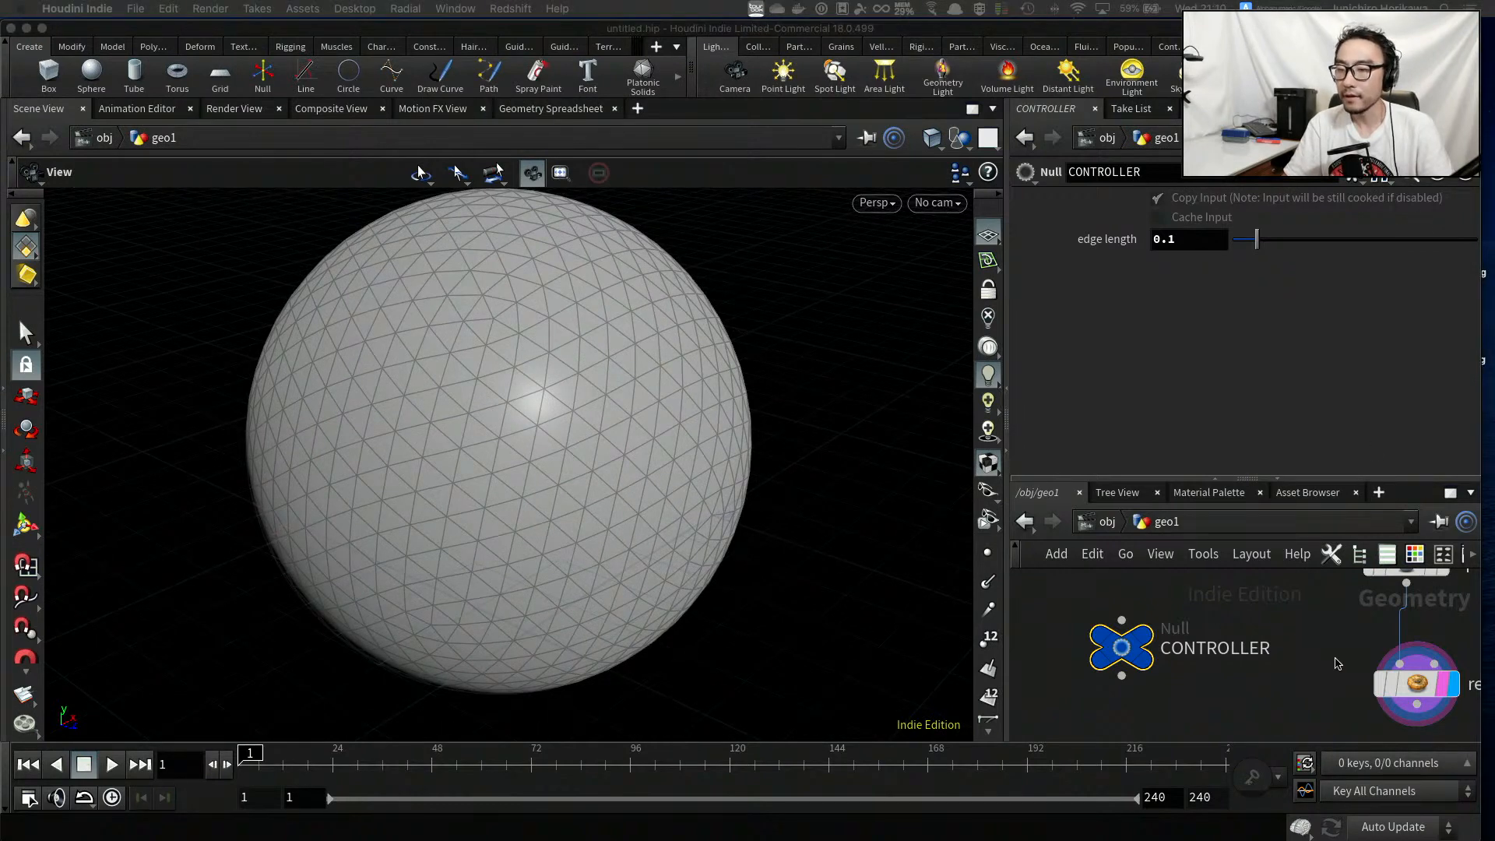
Set the Uniform Scale of sphere1 to 2 and inspect the denser remeshed sphere
scroll(1293, 679, "down", 1)
scroll(1289, 685, "up", 1)
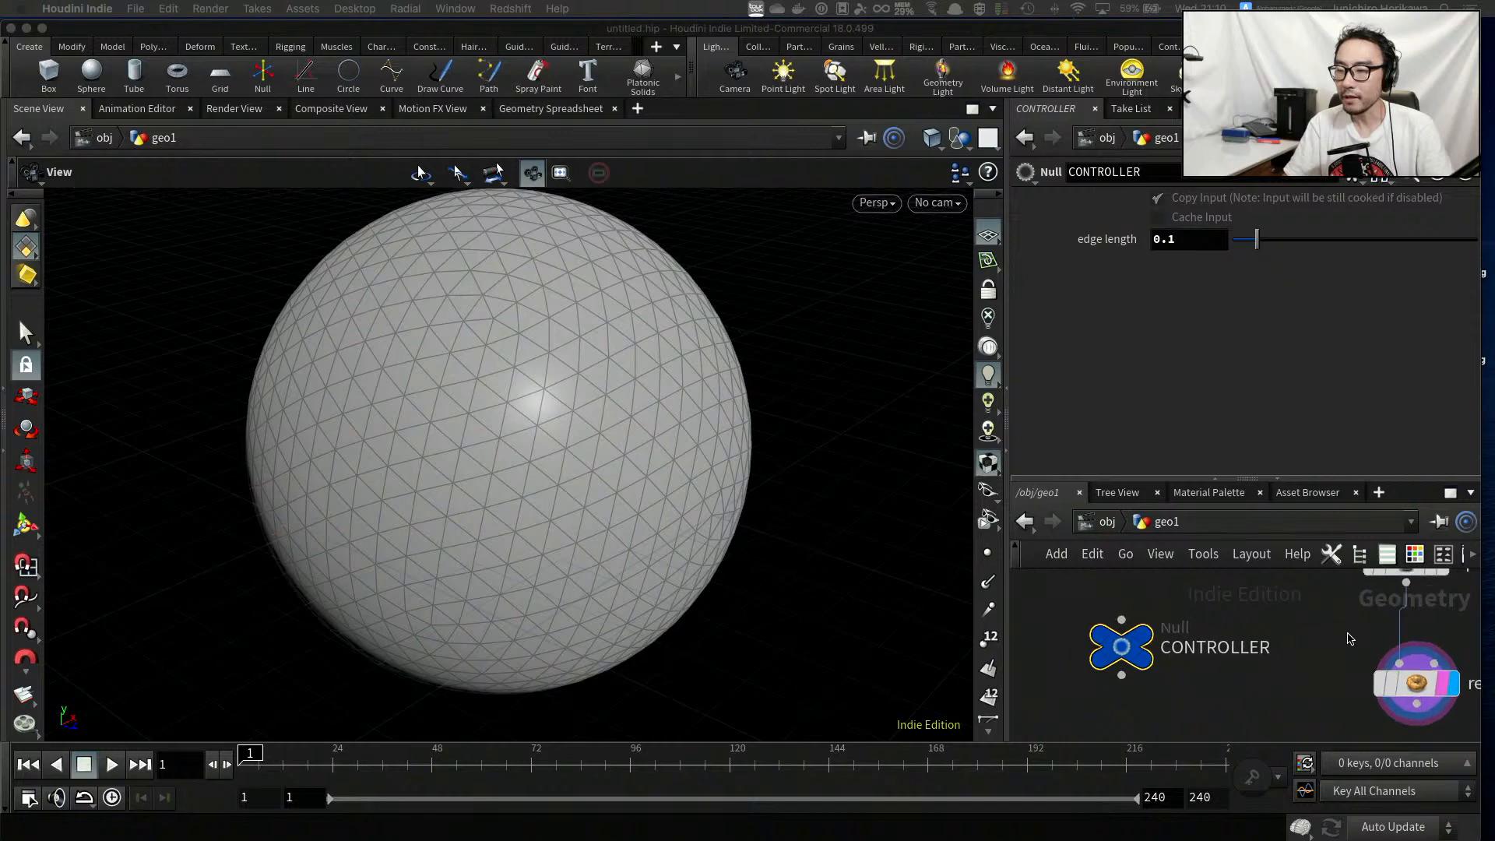
scroll(1348, 633, "down", 1)
left_click(1350, 638)
middle_click_drag(1351, 638, 1291, 689)
scroll(1337, 629, "up", 1)
left_click_drag(1334, 626, 1344, 617)
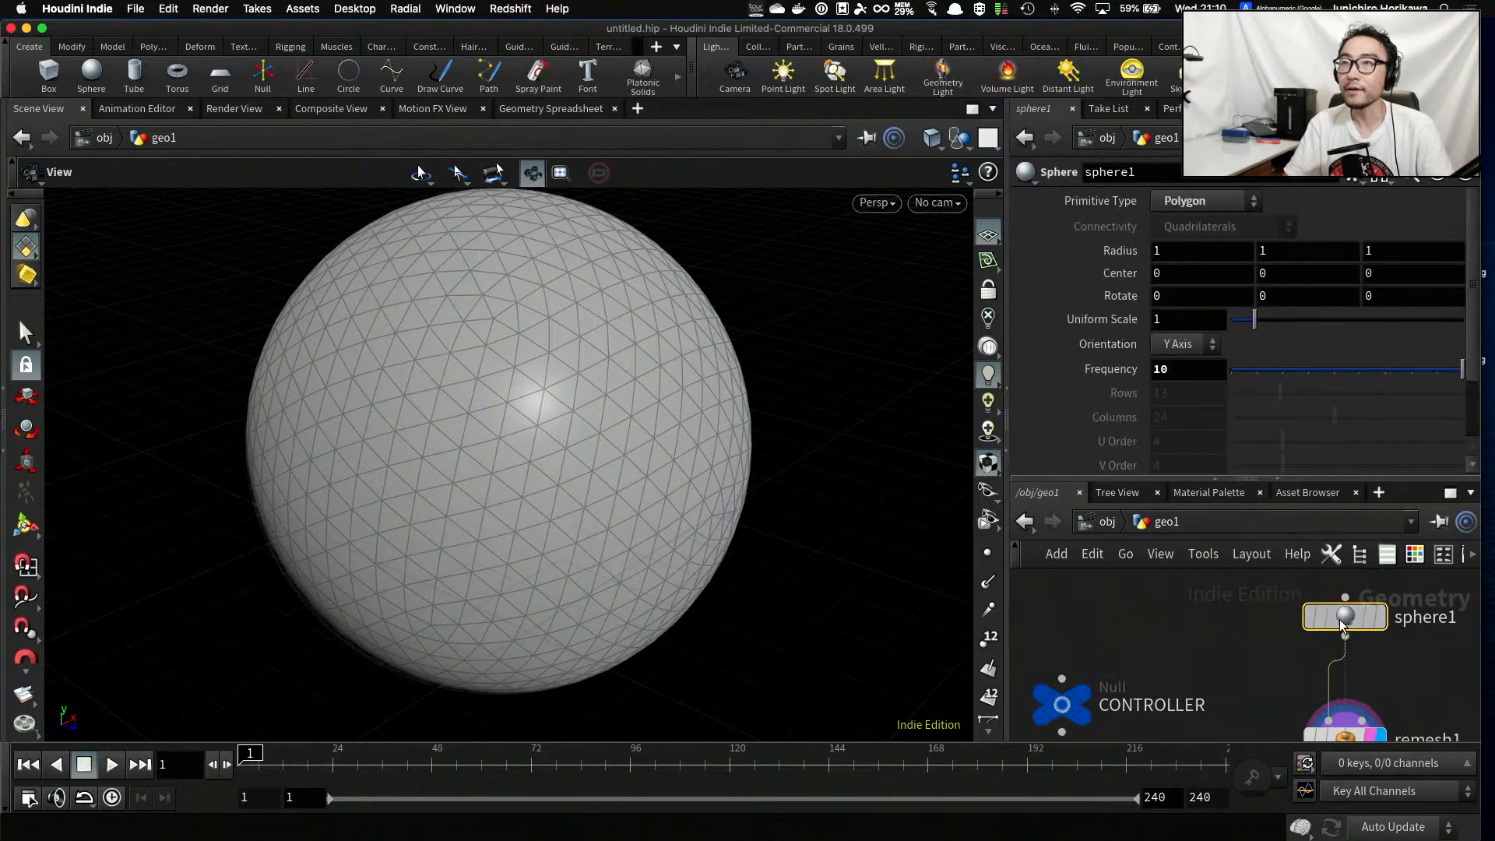
left_click(1187, 319)
type("2")
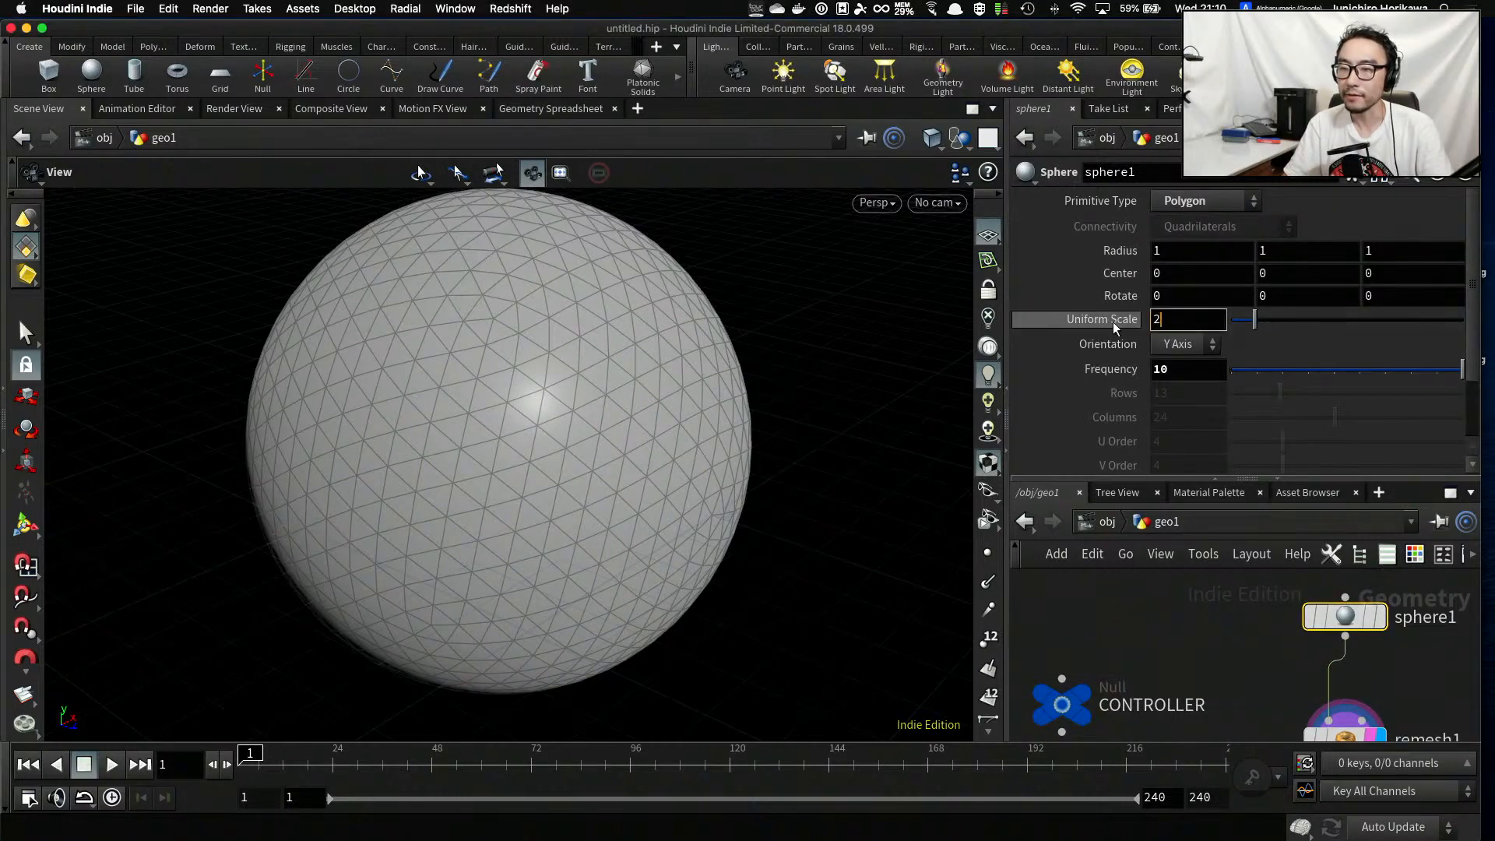
key("Return")
scroll(534, 441, "down", 10)
left_click_drag(577, 447, 615, 393)
scroll(545, 422, "up", 5)
scroll(1131, 666, "down", 3)
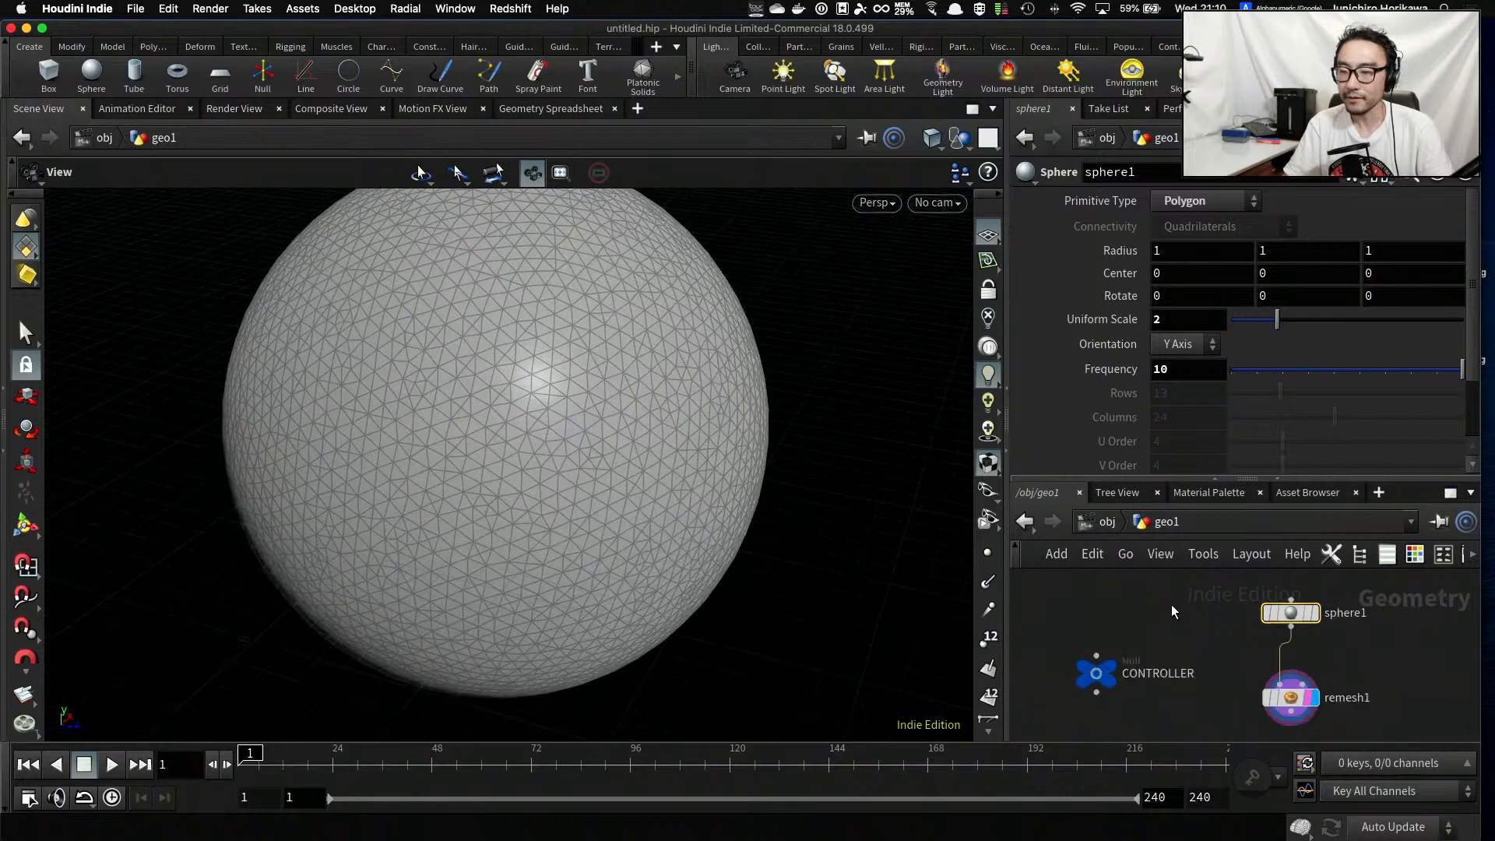
Add a Point Wrangle node fed by remesh1 and display its result
left_click_drag(1131, 666, 1102, 690)
middle_click_drag(1172, 661, 1175, 594)
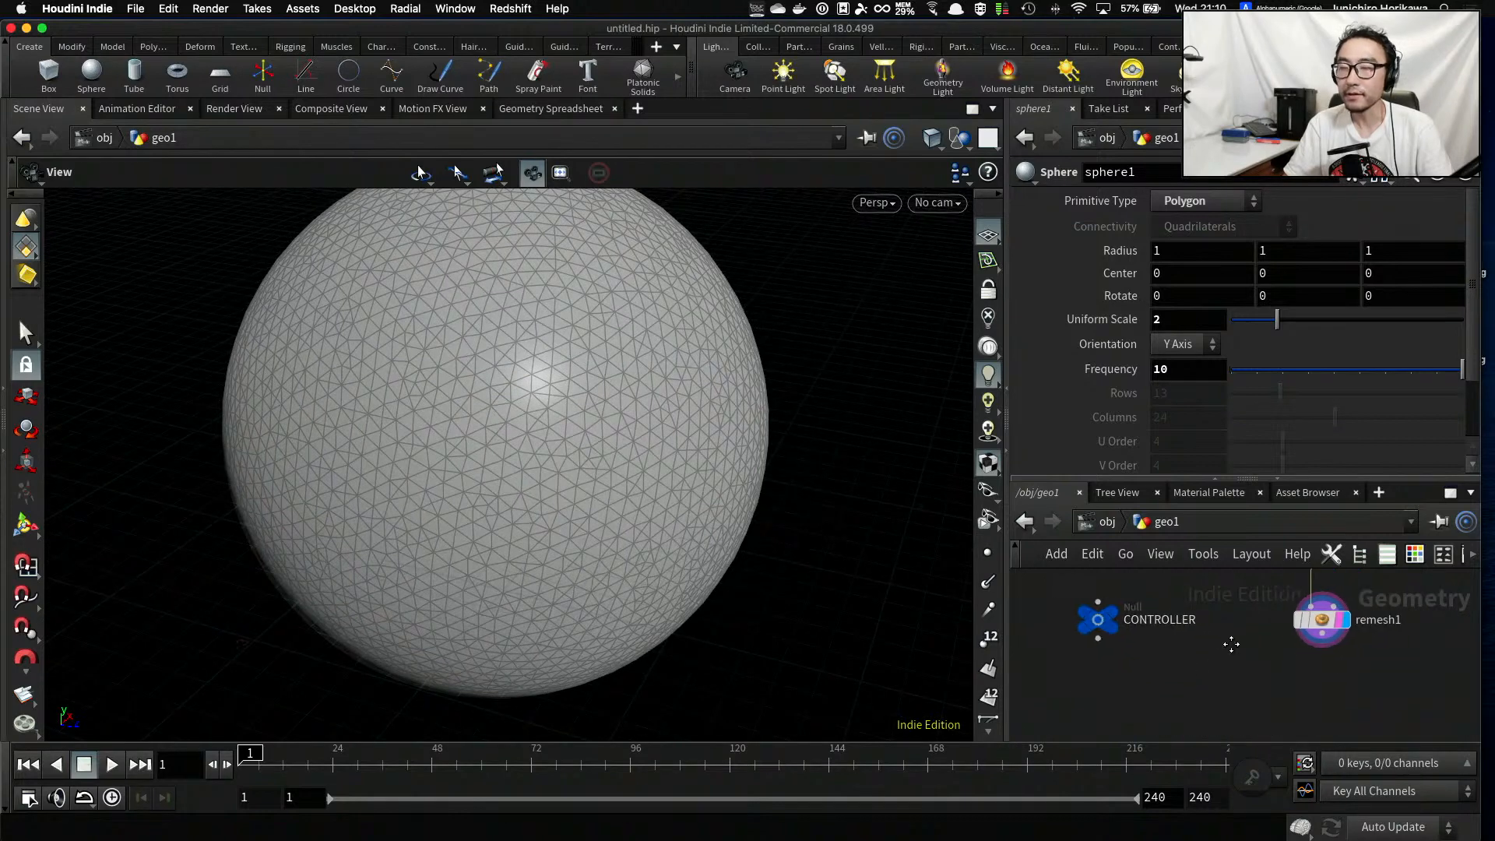
middle_click_drag(1227, 644, 1181, 616)
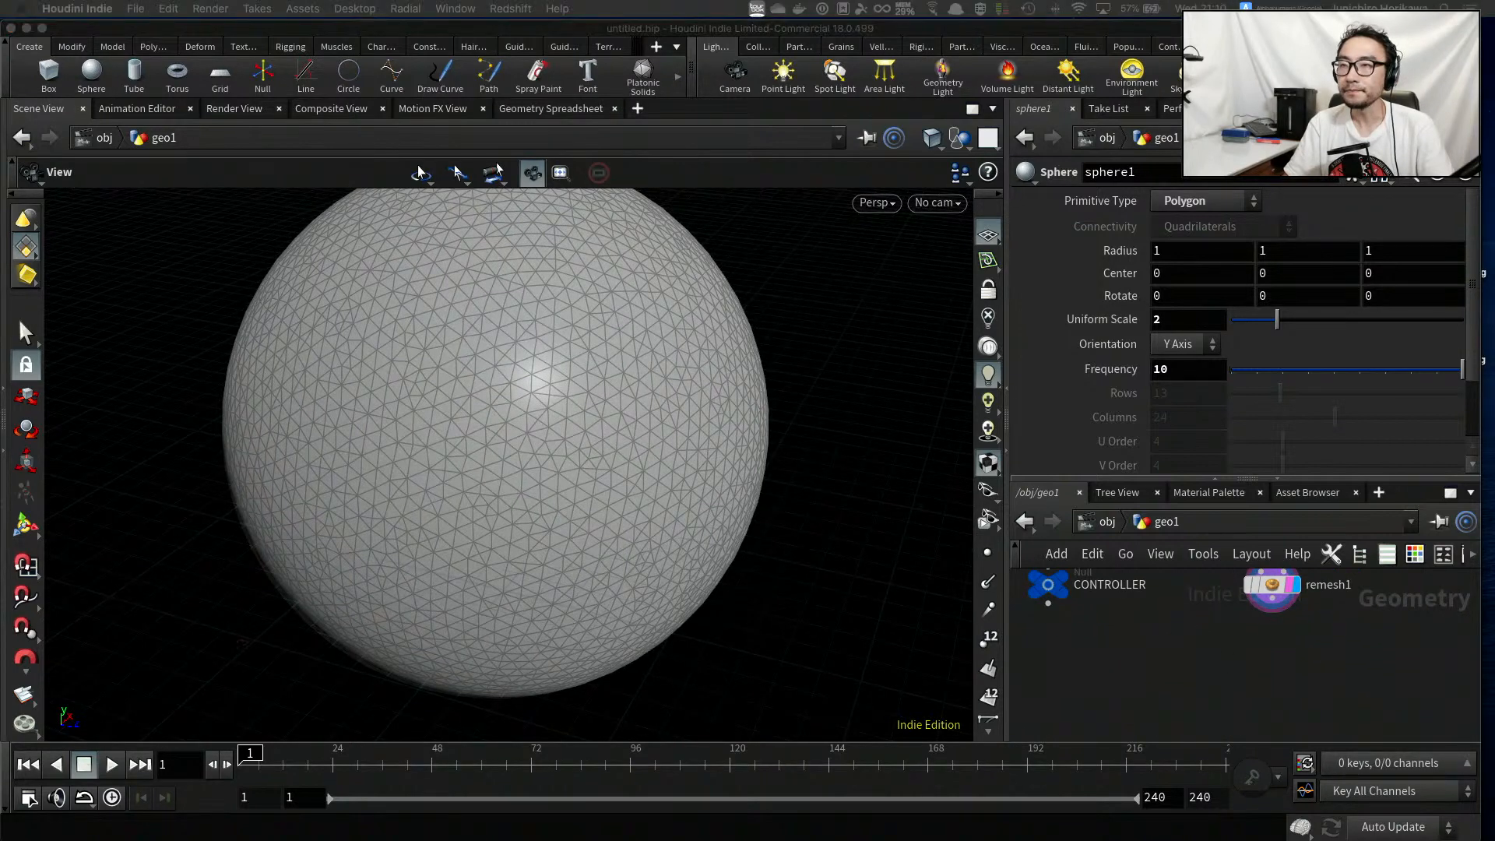
left_click(1228, 657)
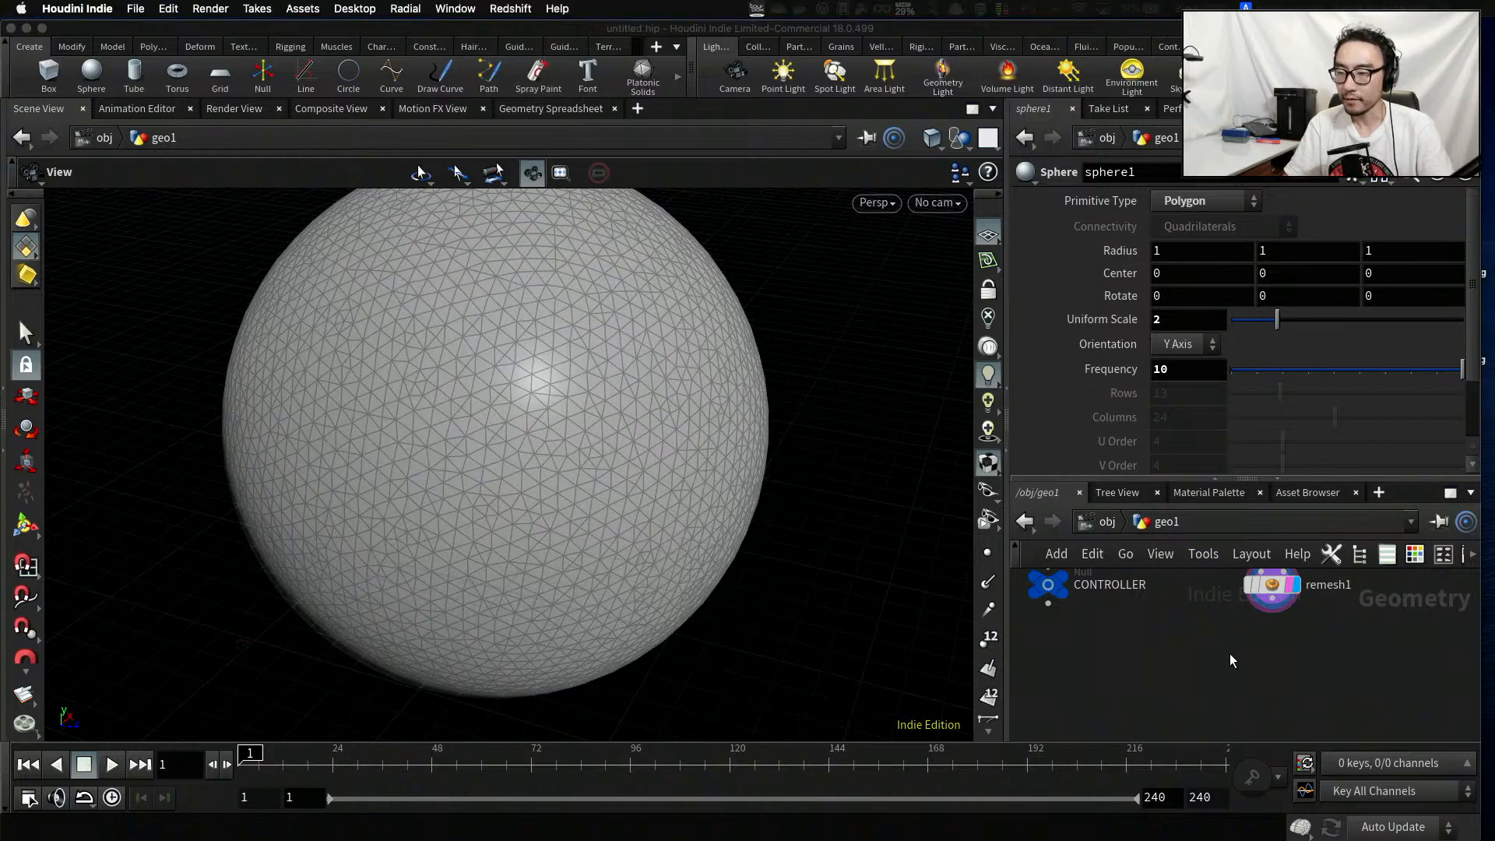
key("Tab")
type("po")
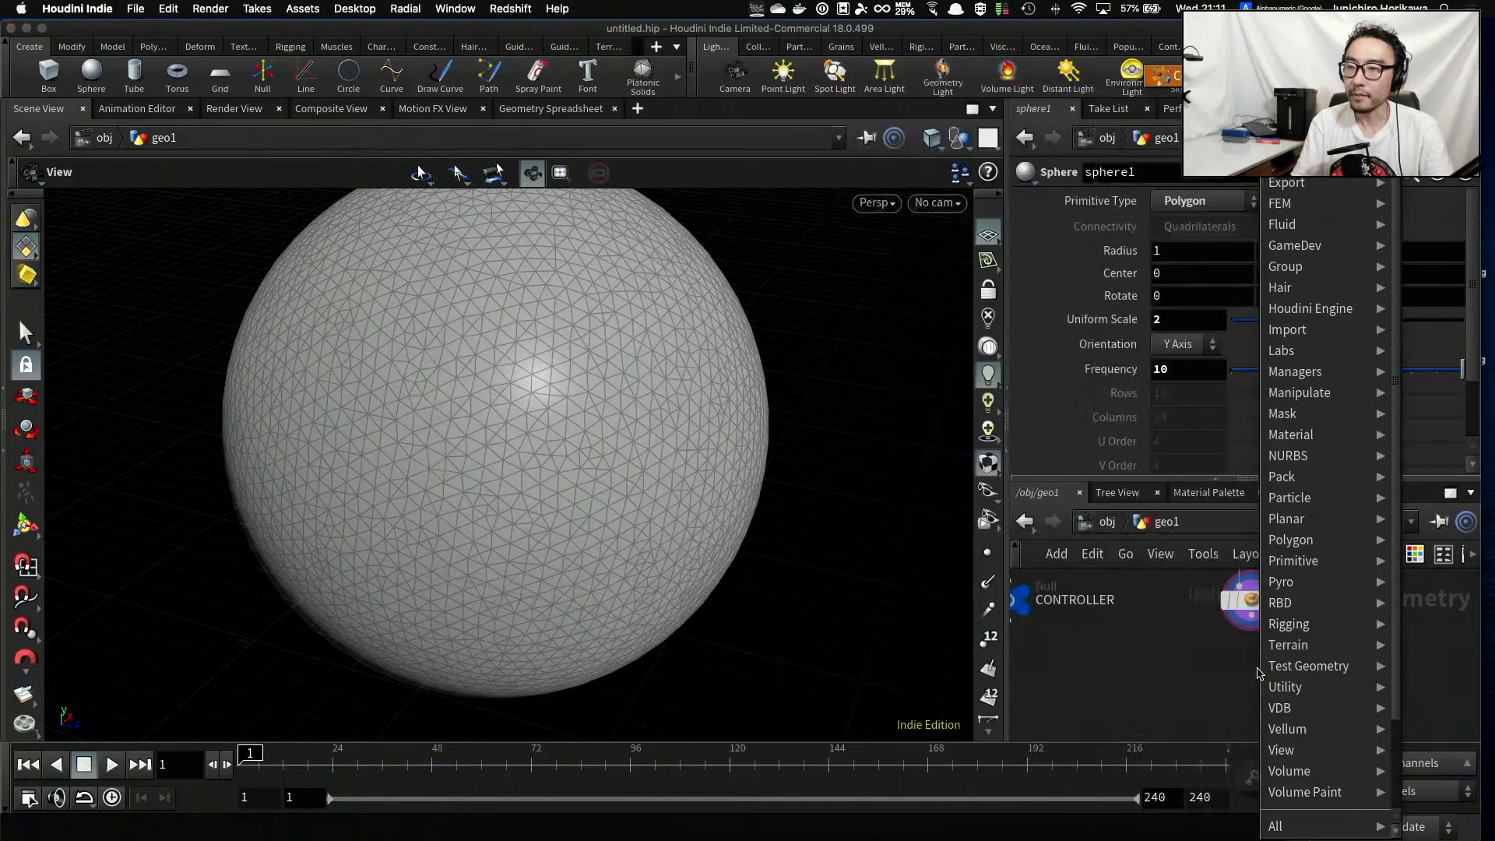
type("int wr")
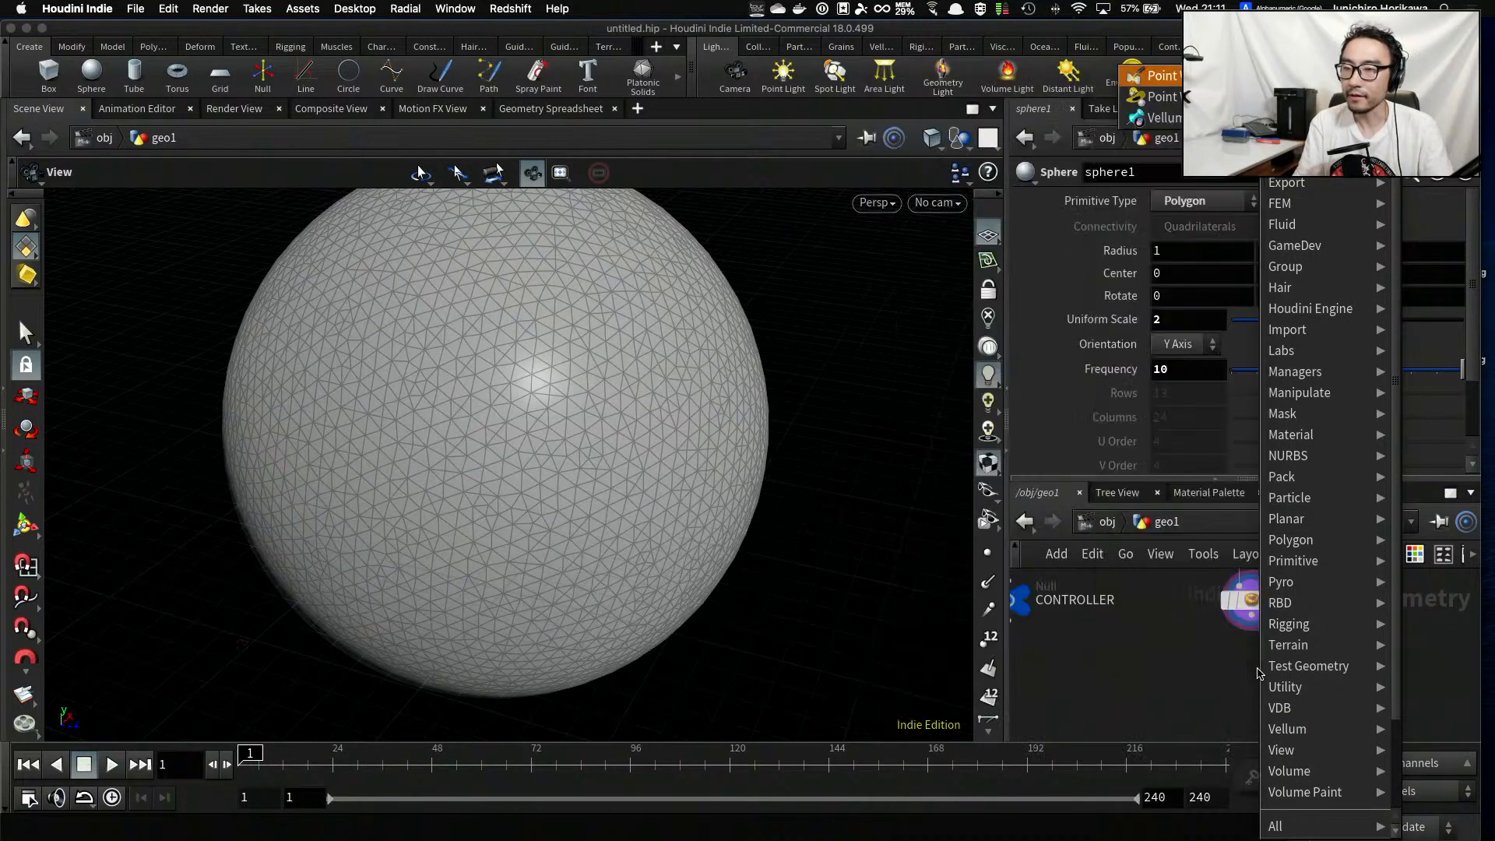
key("Return")
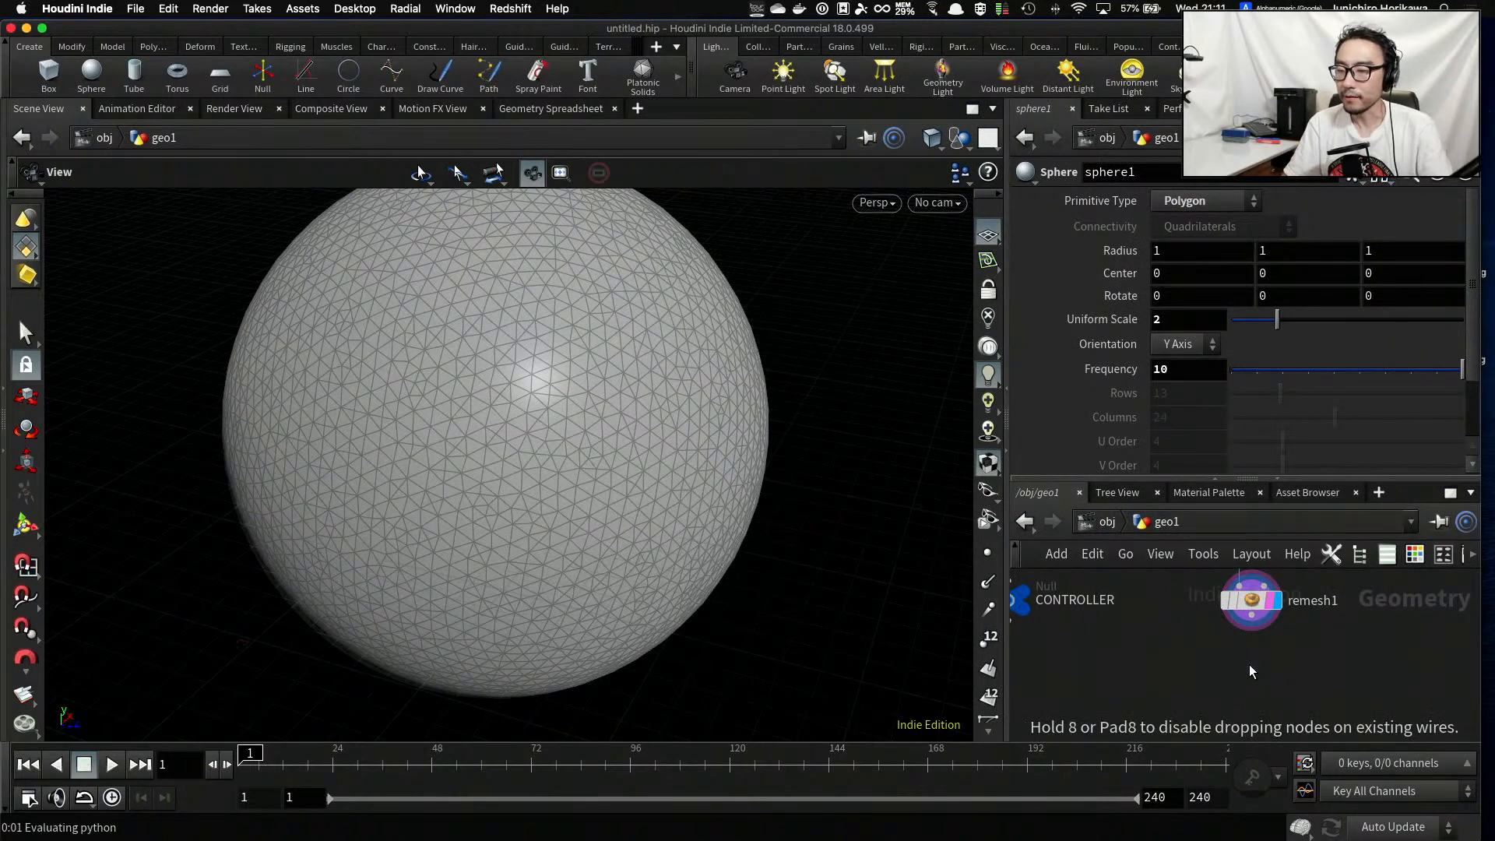
left_click(1248, 665)
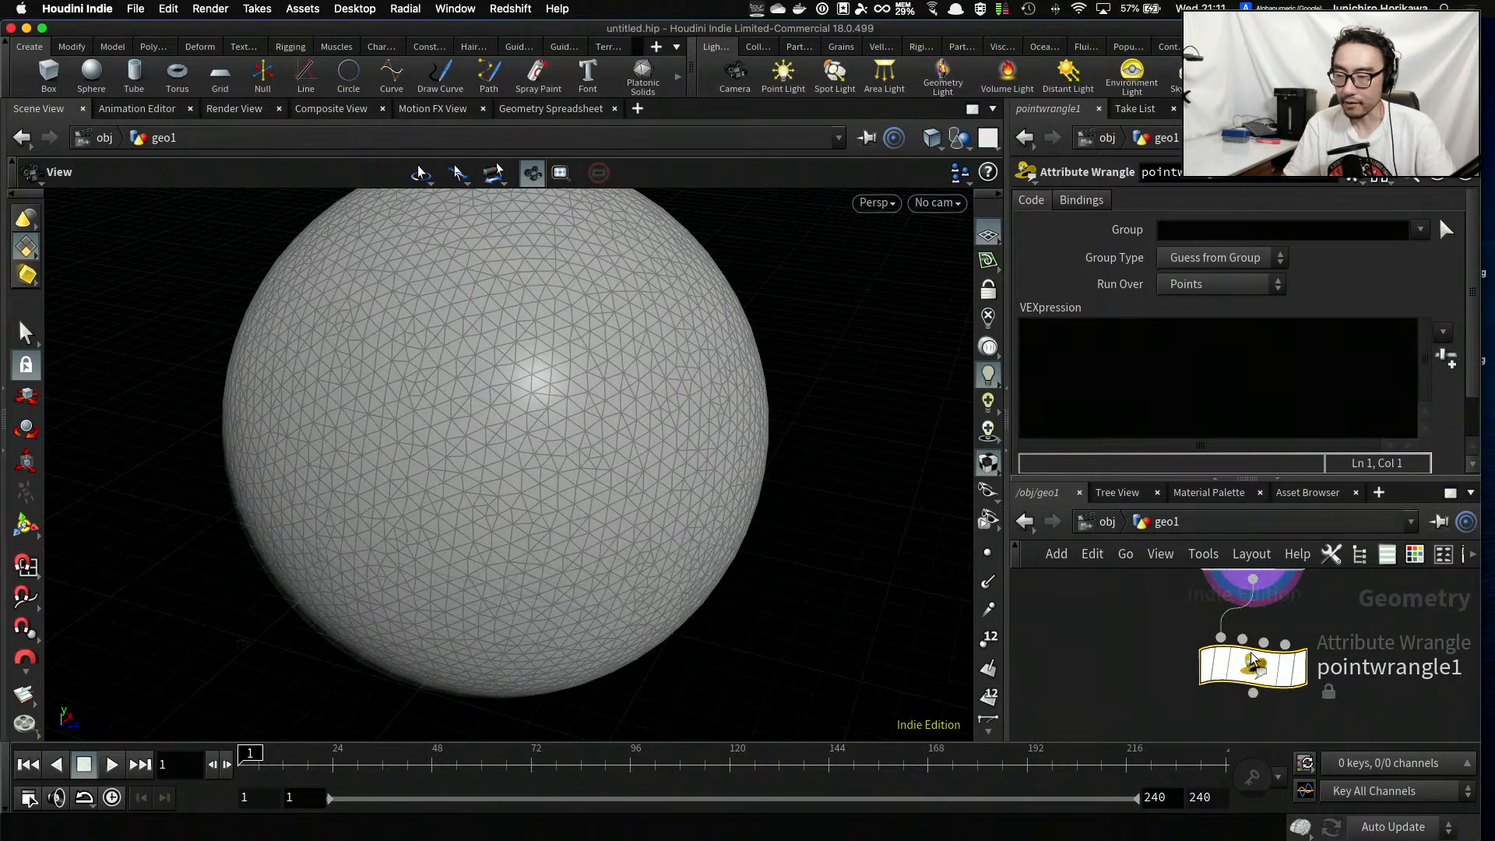
left_click(1292, 668)
left_click(1289, 674)
left_click_drag(1262, 674, 1263, 680)
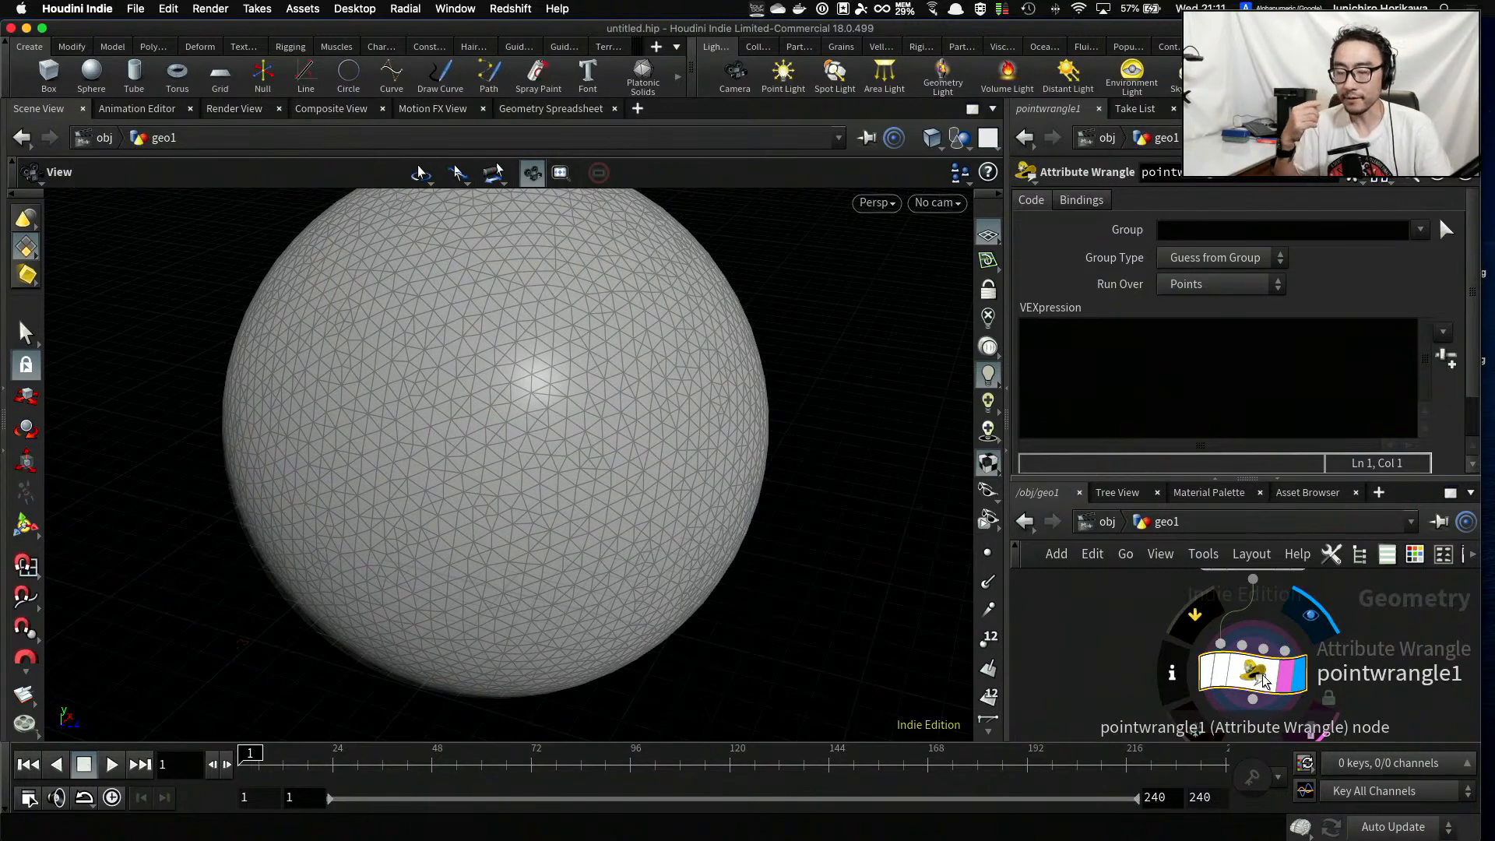
Rename the point wrangle node as wave_for_scale
left_click(1221, 376)
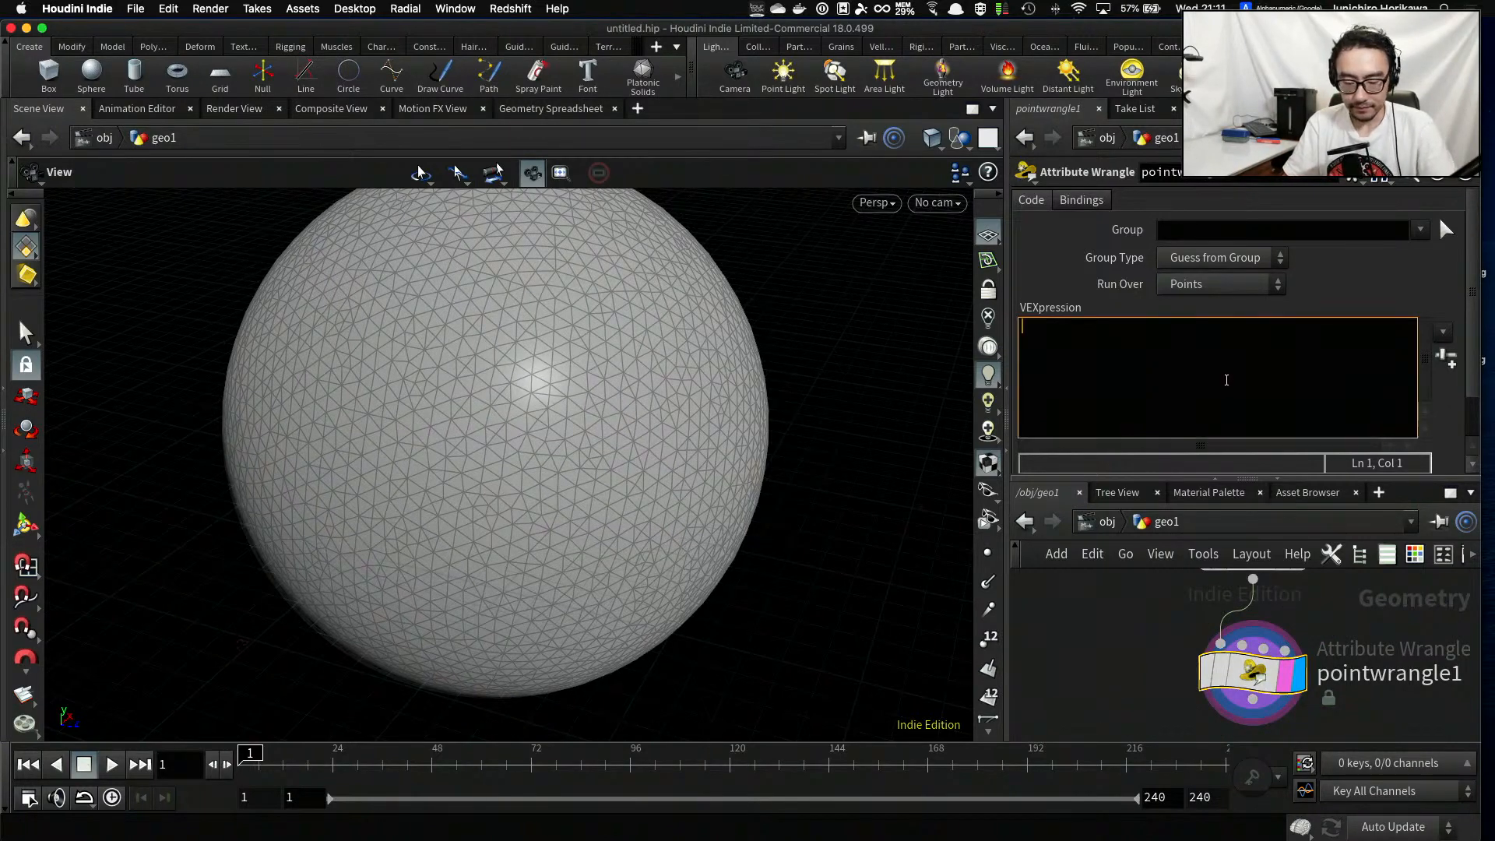
left_click_drag(1174, 479, 1171, 467)
scroll(877, 454, "down", 1)
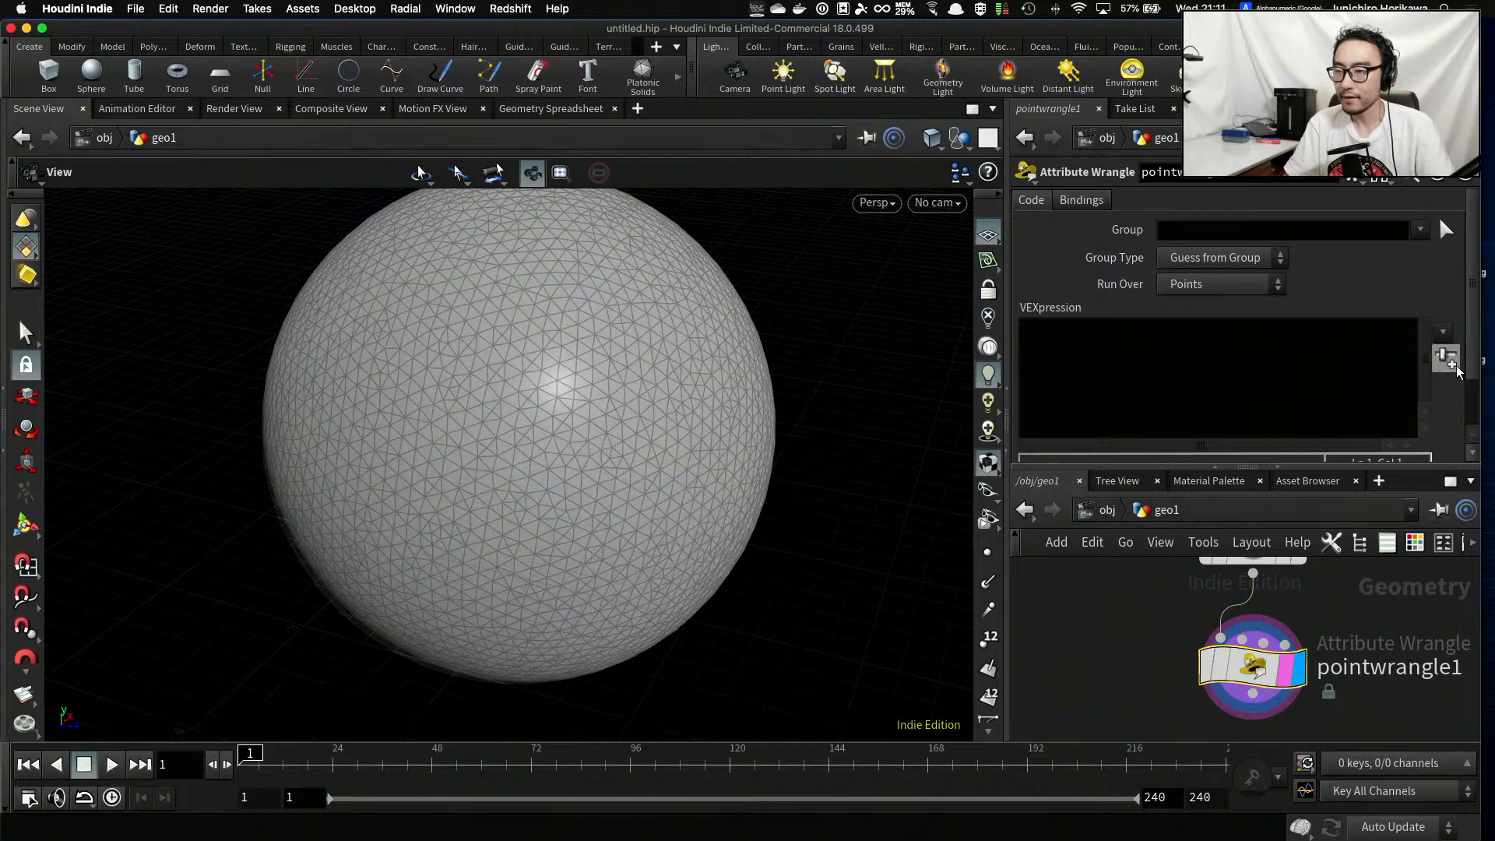
left_click(1324, 367)
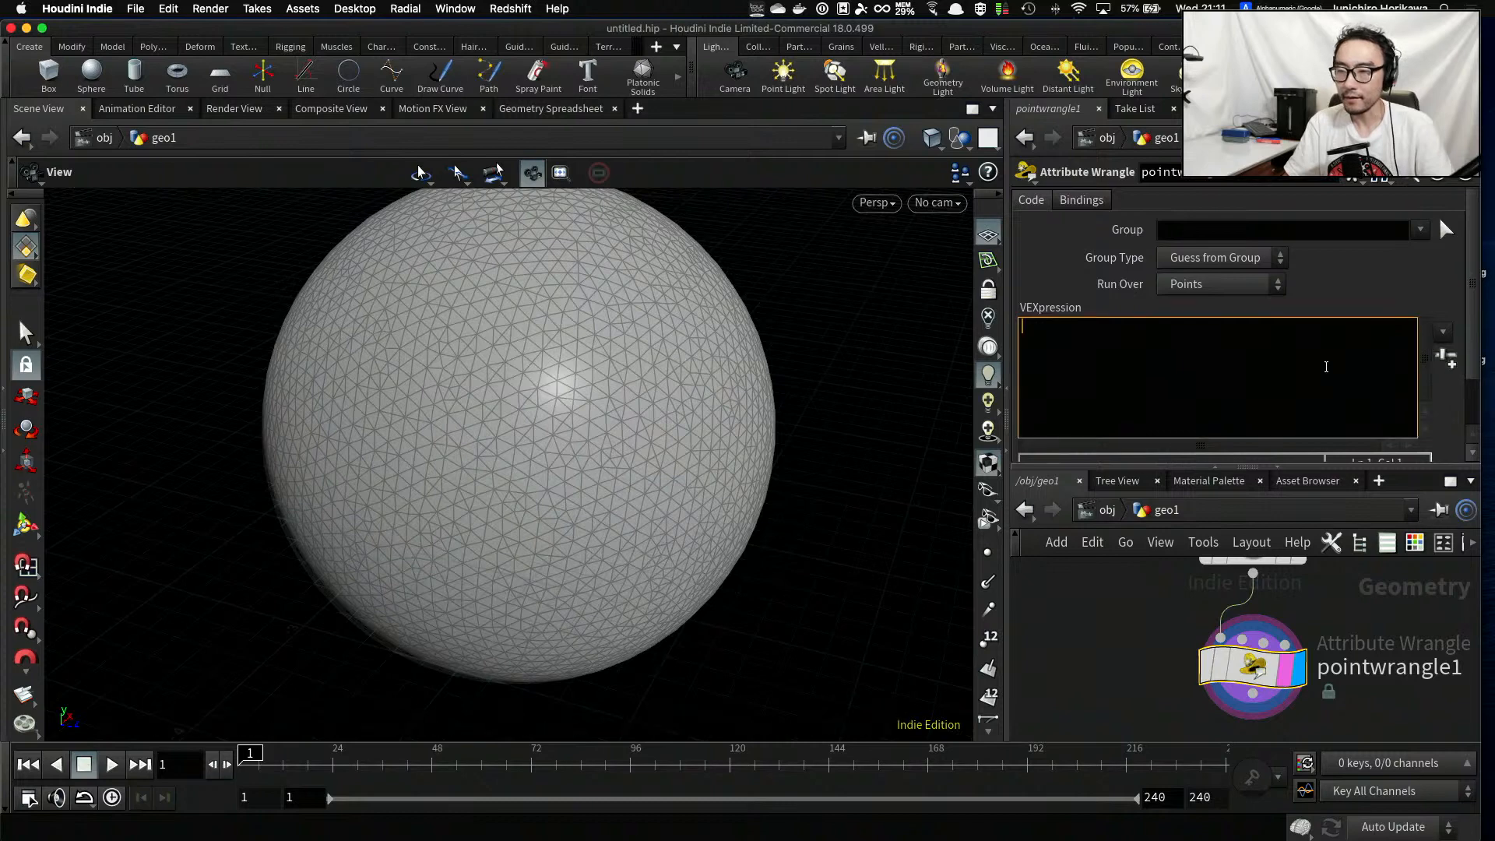
left_click_drag(1255, 669, 1255, 675)
middle_click_drag(1350, 647, 1273, 638)
double_click(1277, 652)
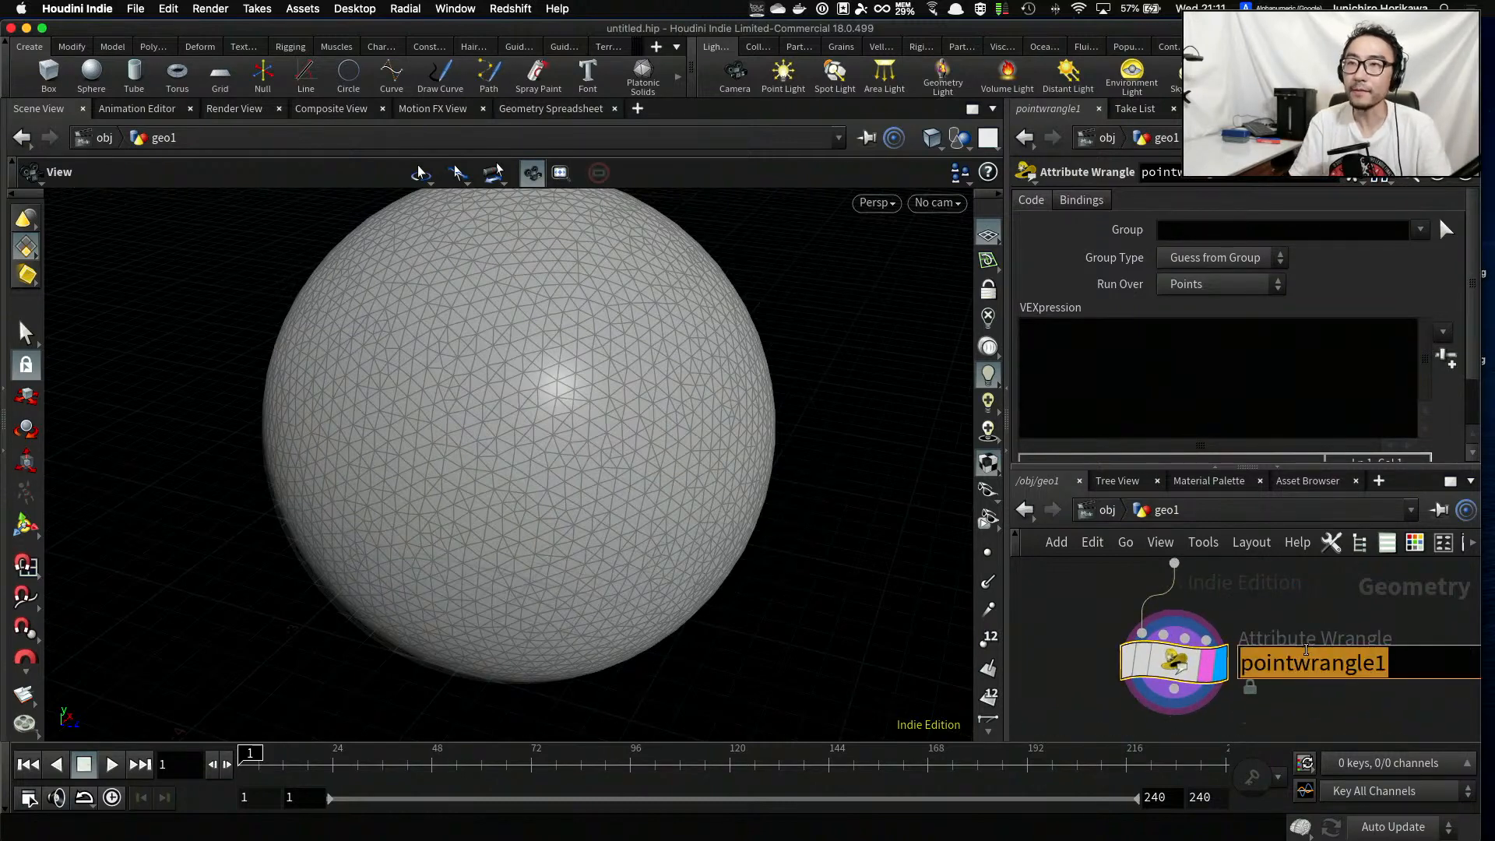
type("wave")
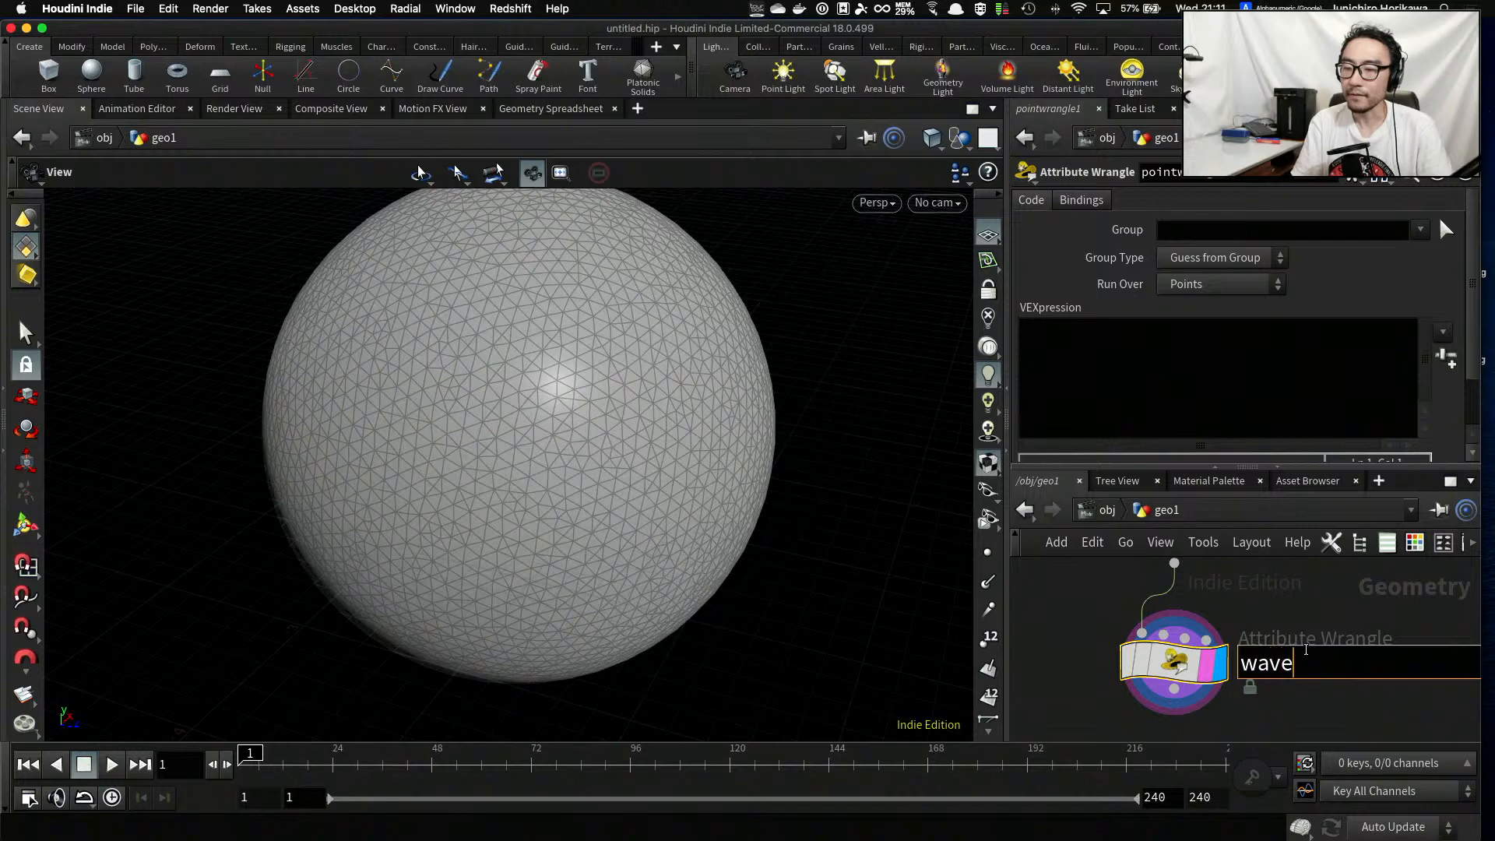
type("_for_c")
key("BackSpace")
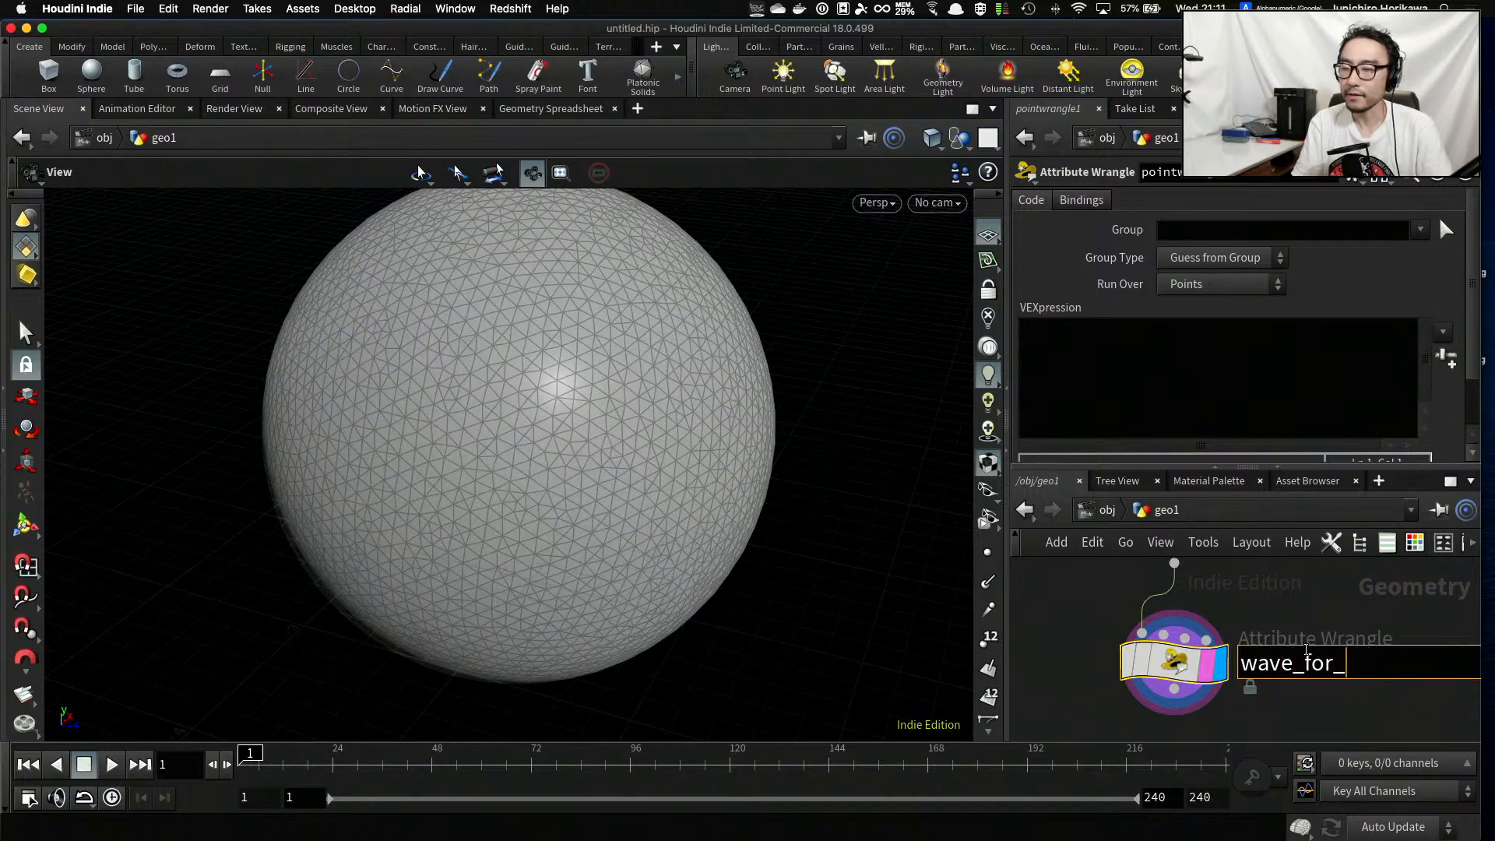
type("sacle")
key("Return")
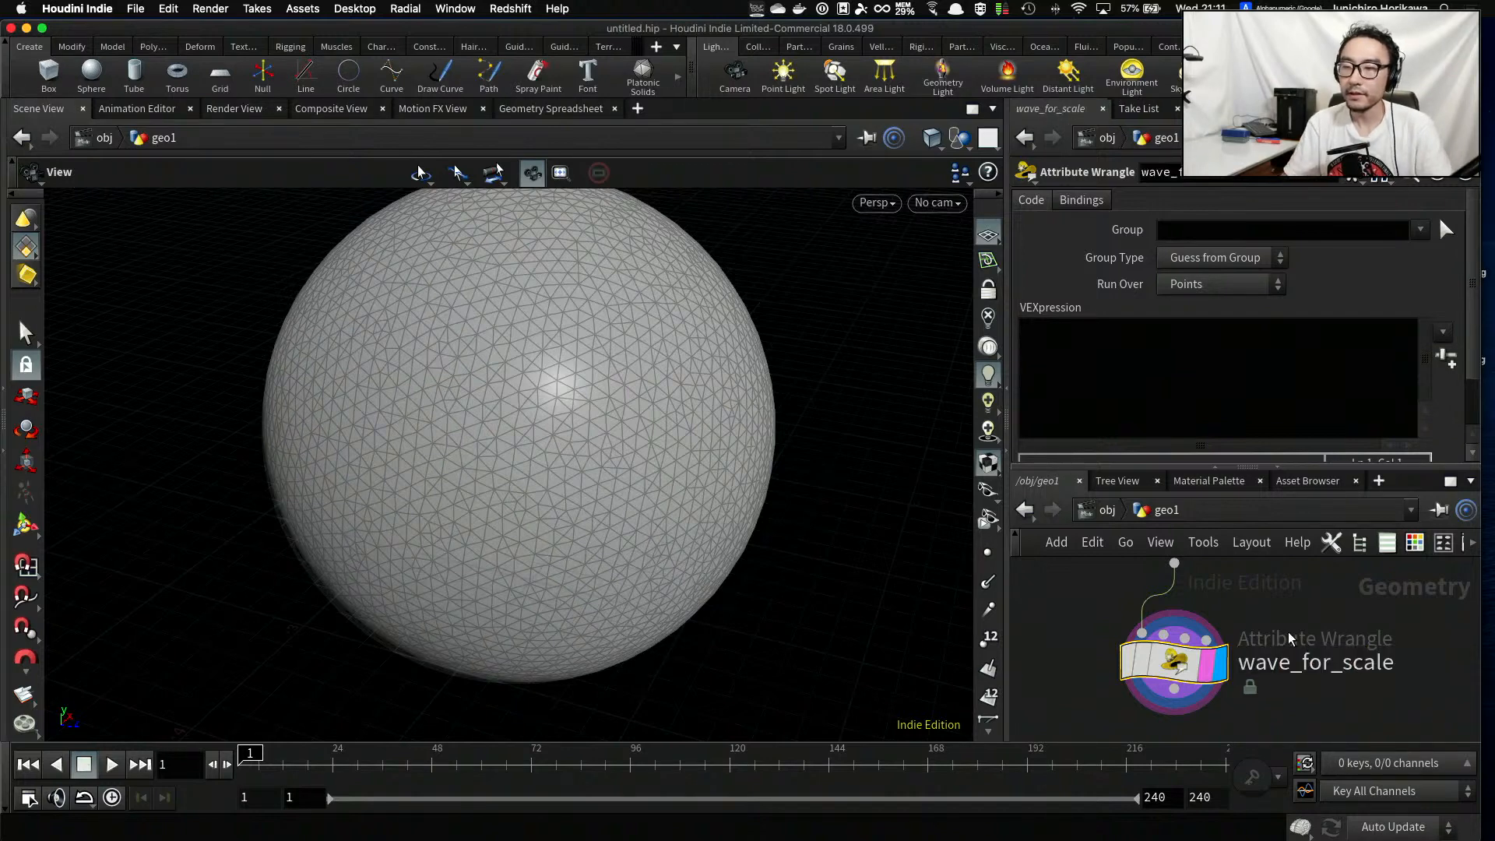
Open wave_for_scale's VEXpression in a separate editor window and arrange it beside the VEX Functions documentation in Chrome
left_click(1231, 432)
key("alt+e")
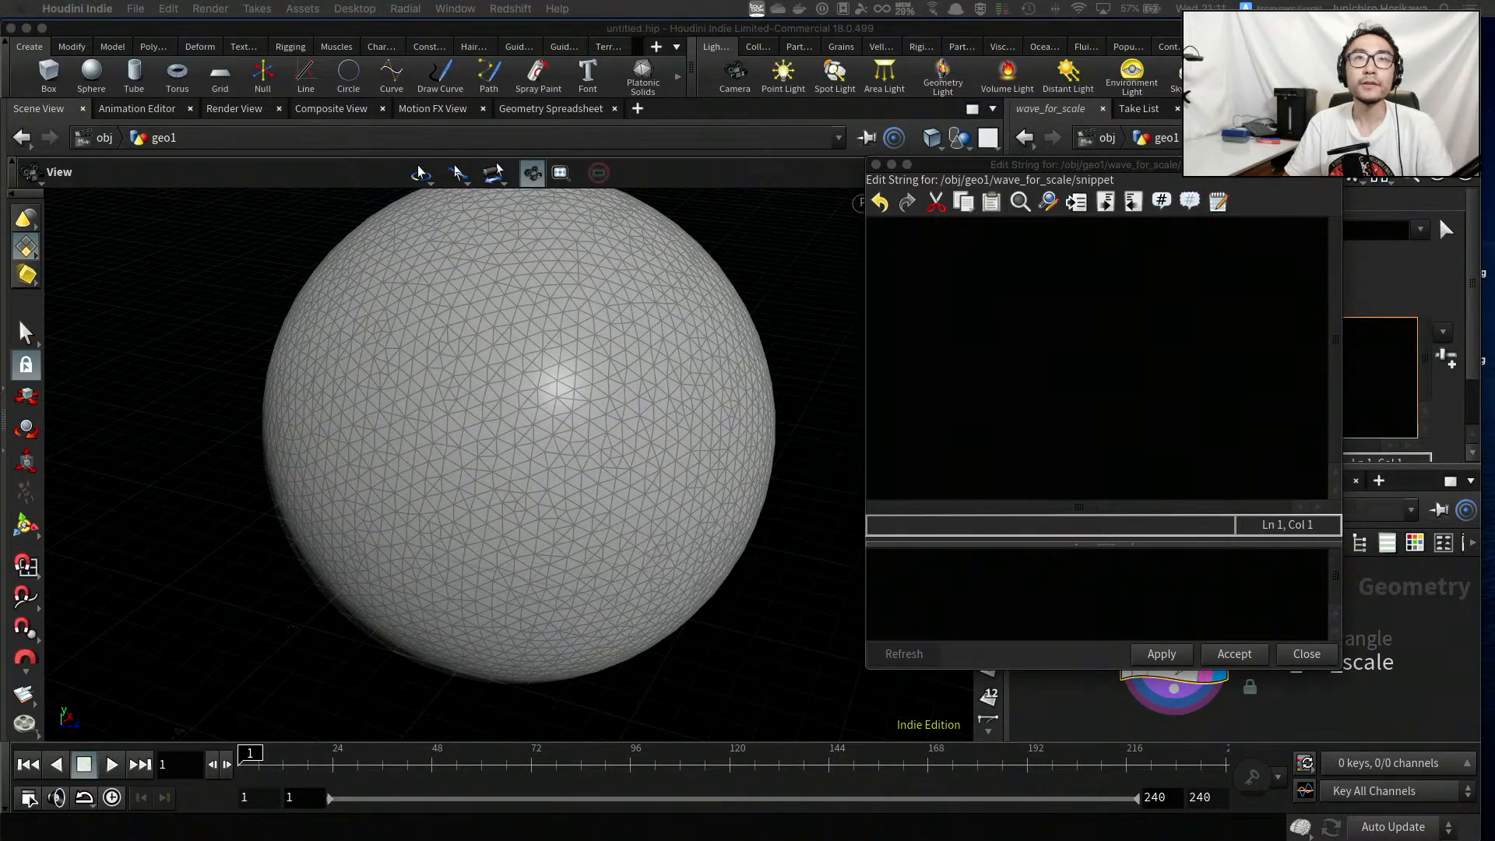
left_click_drag(1494, 41, 374, 49)
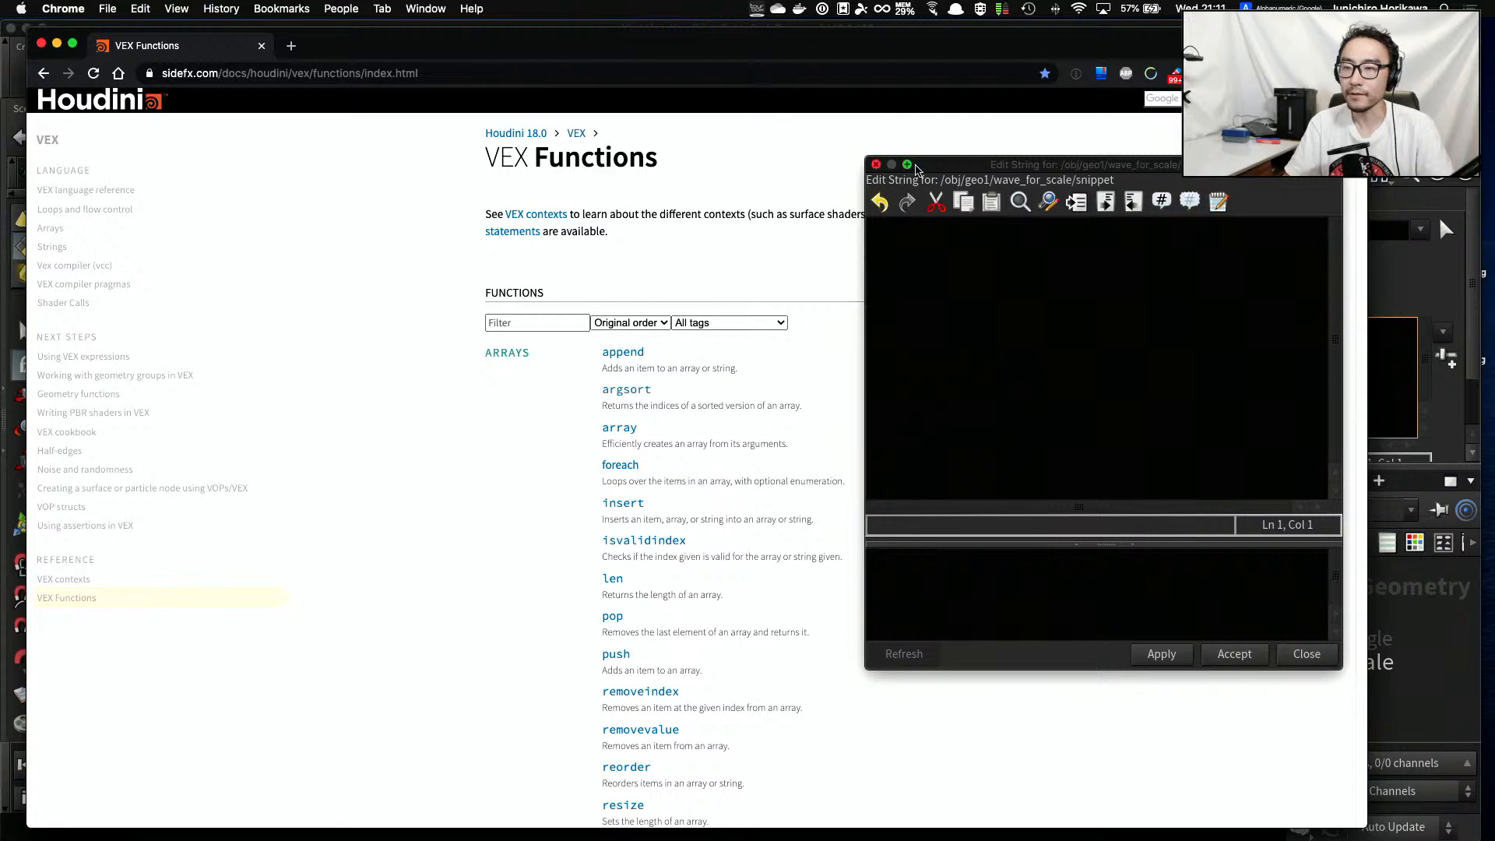
left_click_drag(938, 168, 1134, 189)
left_click(1051, 166)
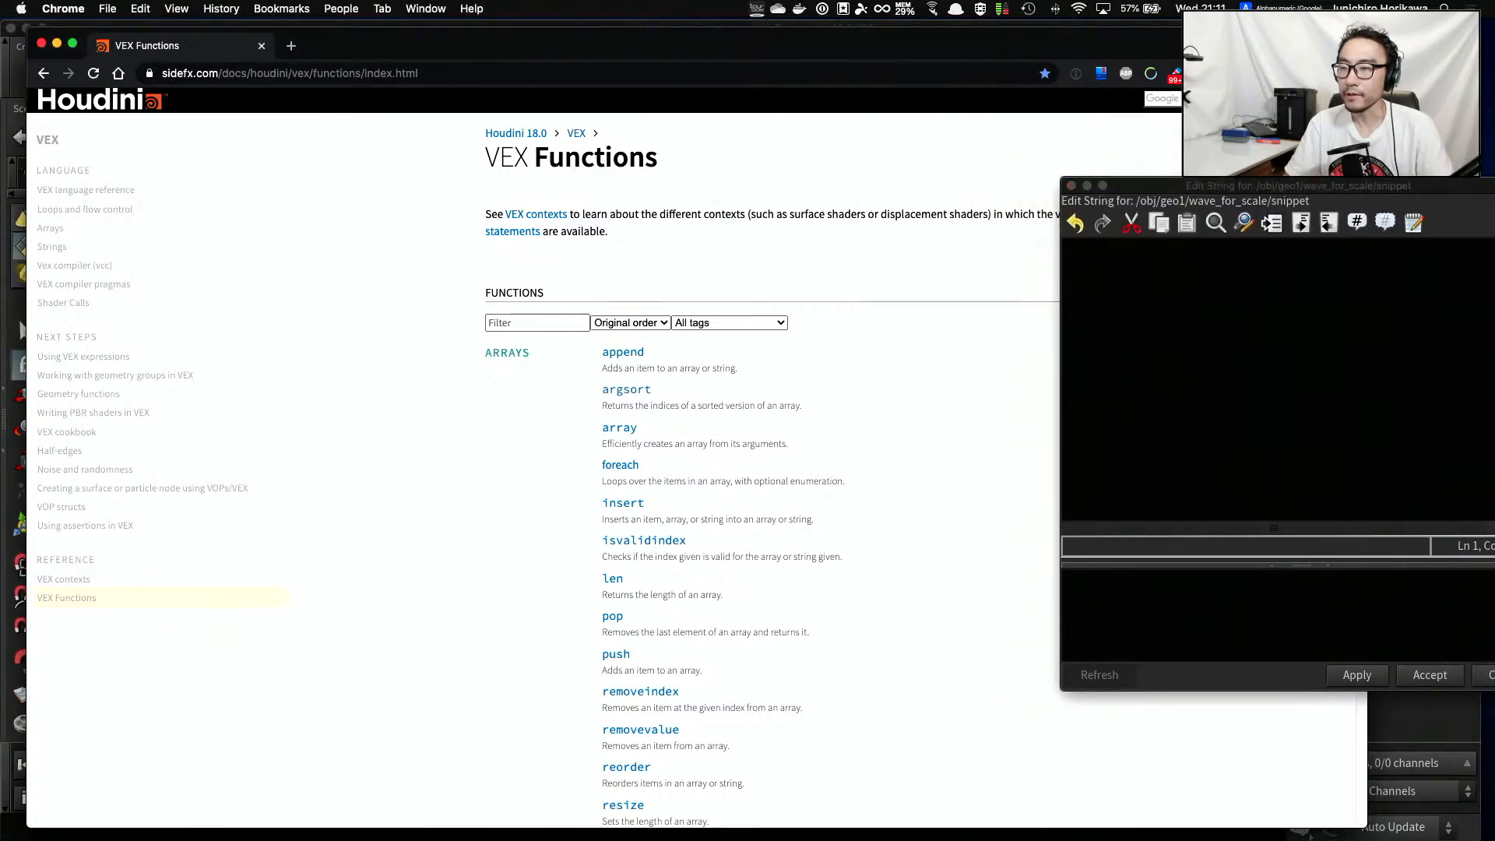
left_click_drag(1366, 150, 1034, 149)
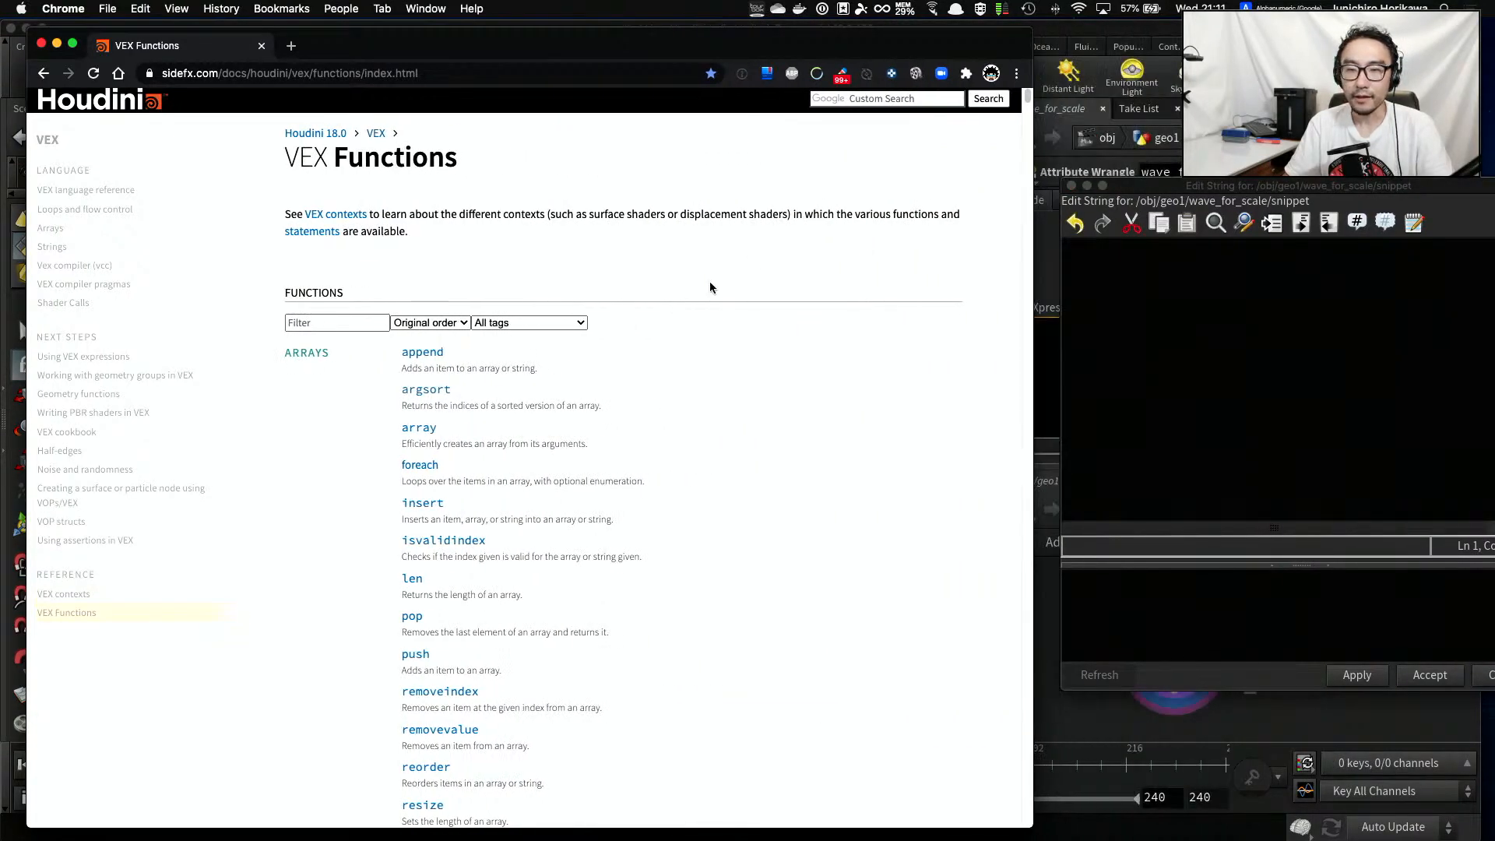
Search the VEX Functions page for "noise" and open the flownoise documentation
key("super+f")
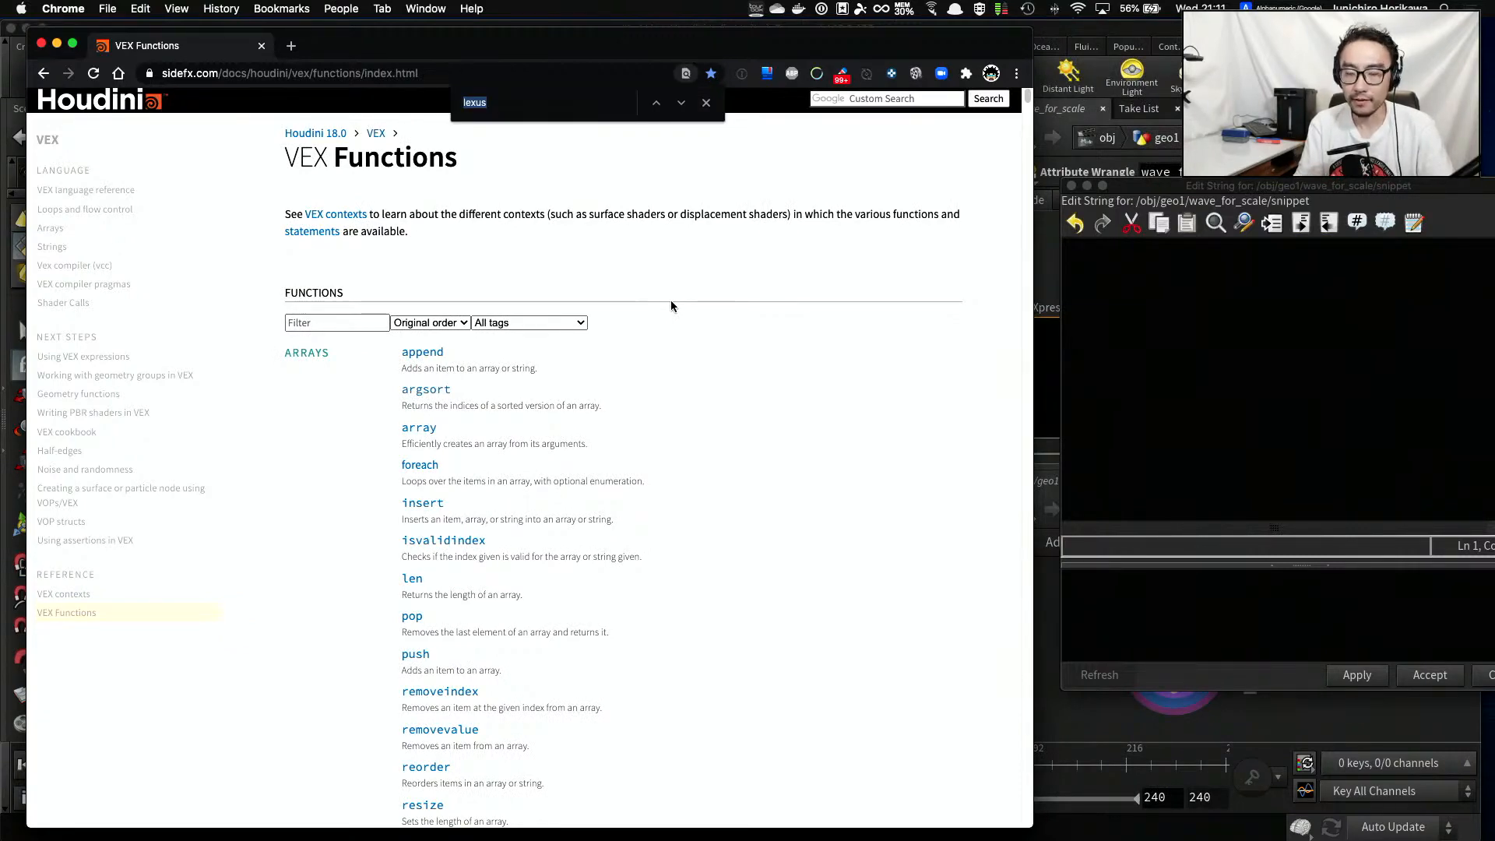
type("noise")
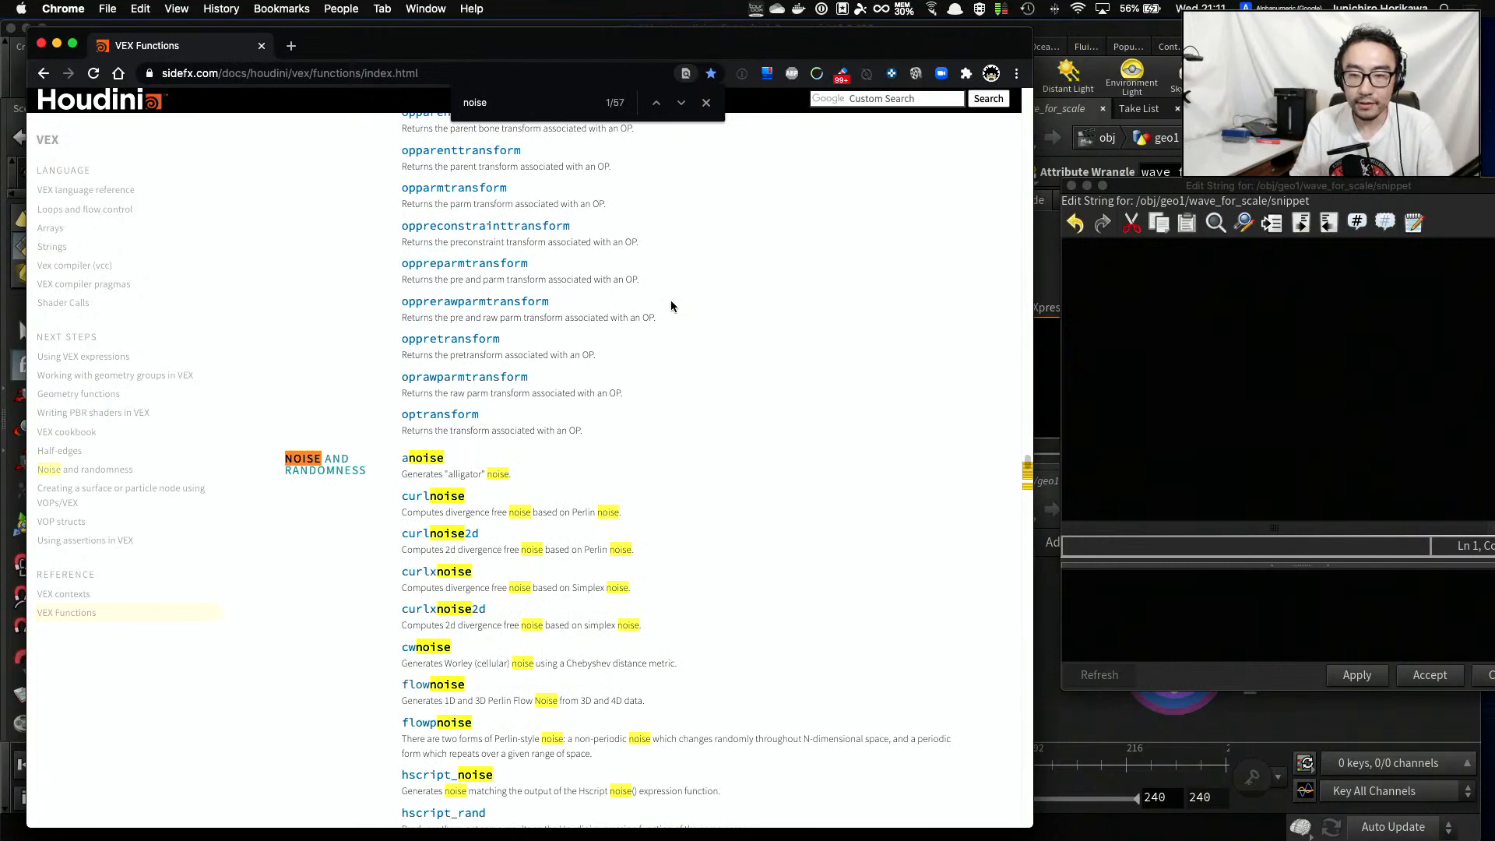
scroll(553, 440, "down", 4)
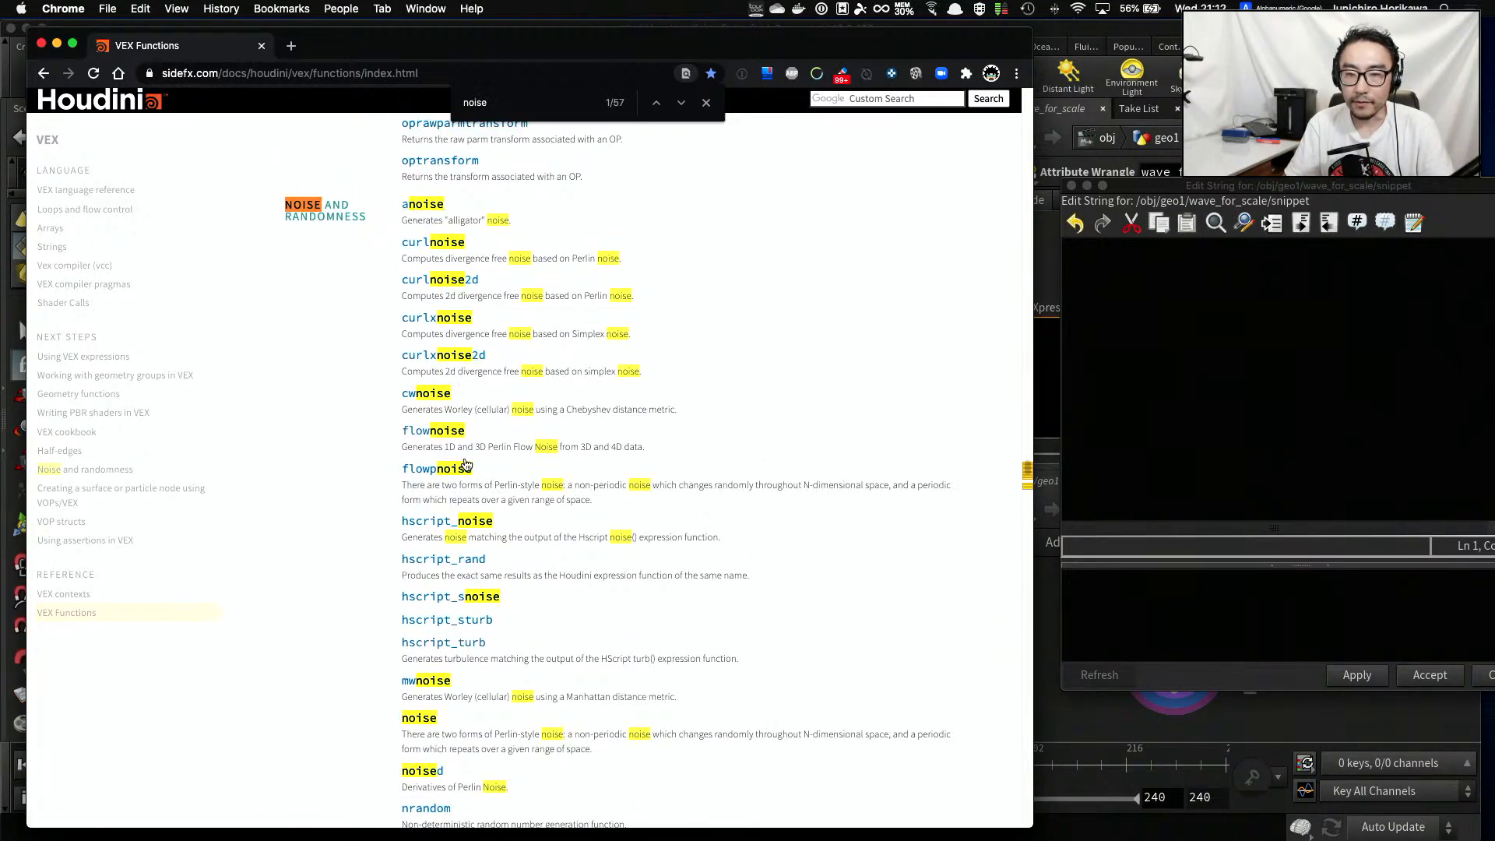
scroll(405, 441, "up", 1)
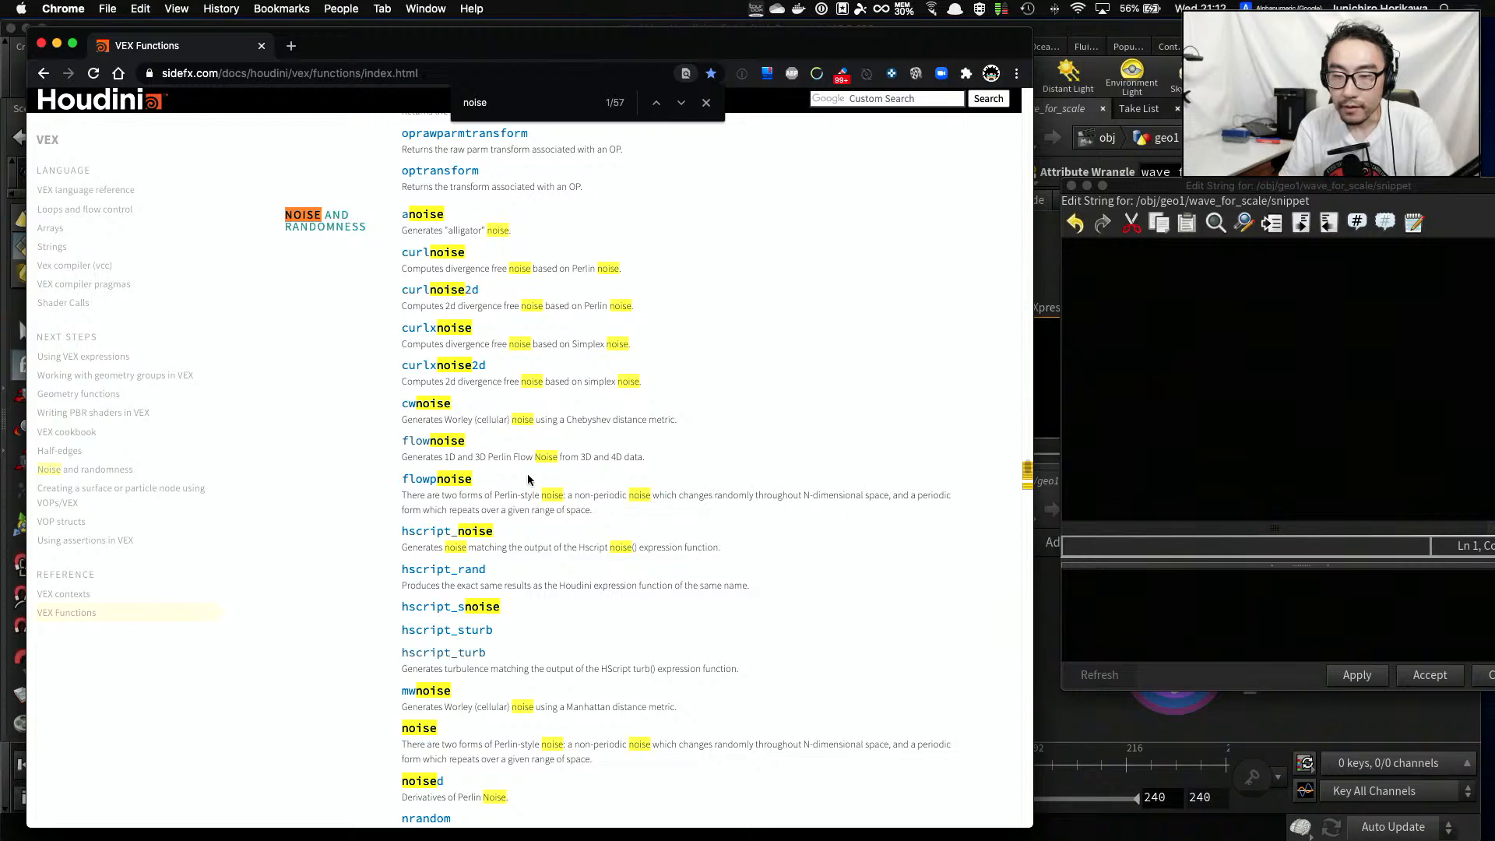
left_click(431, 441)
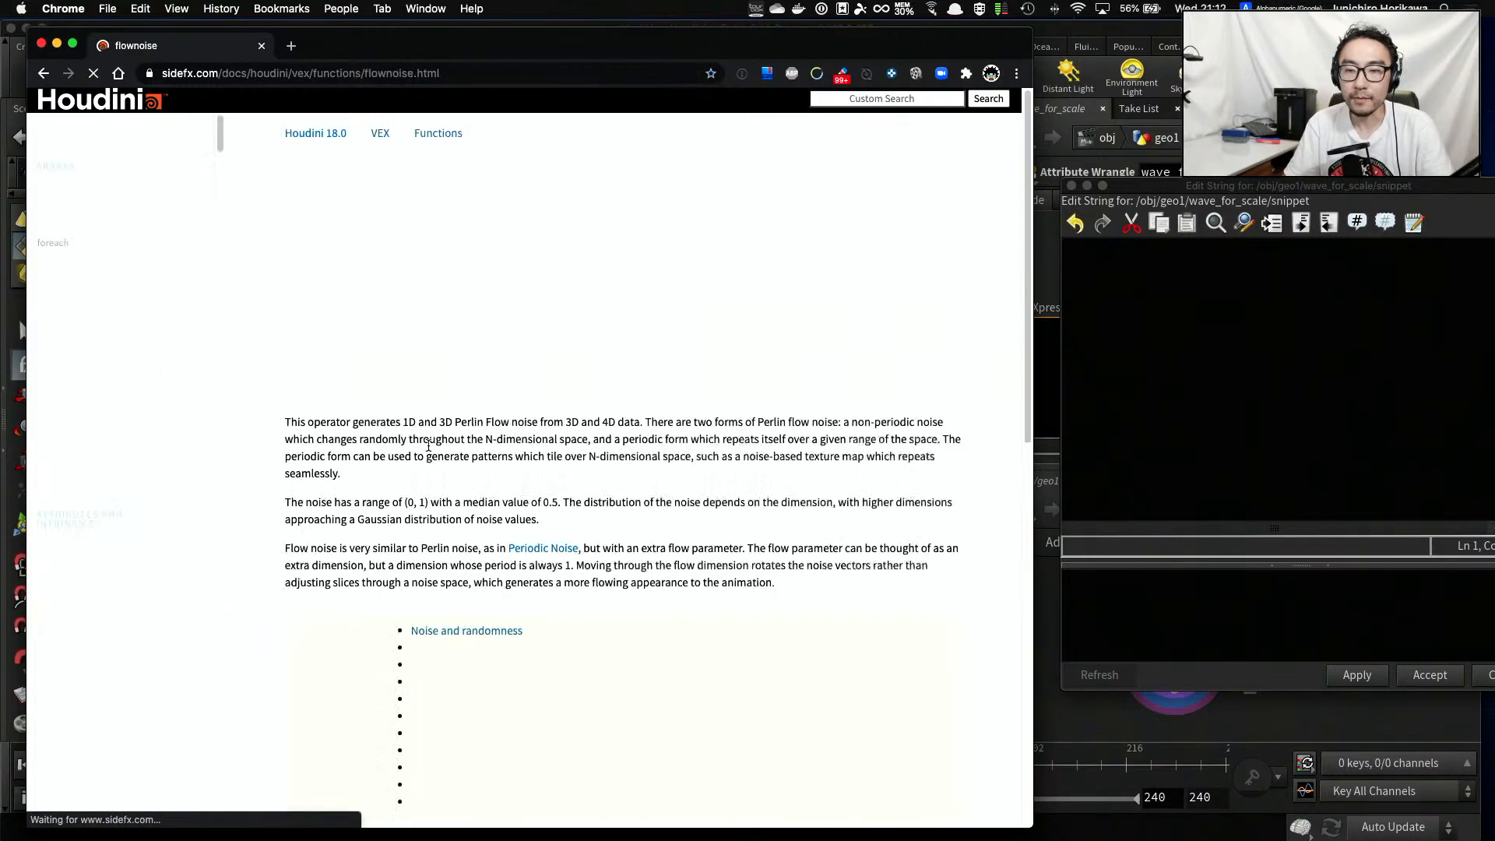
Examine the flownoise signatures, their position and flow arguments, and the description of the function
left_click_drag(285, 162, 409, 161)
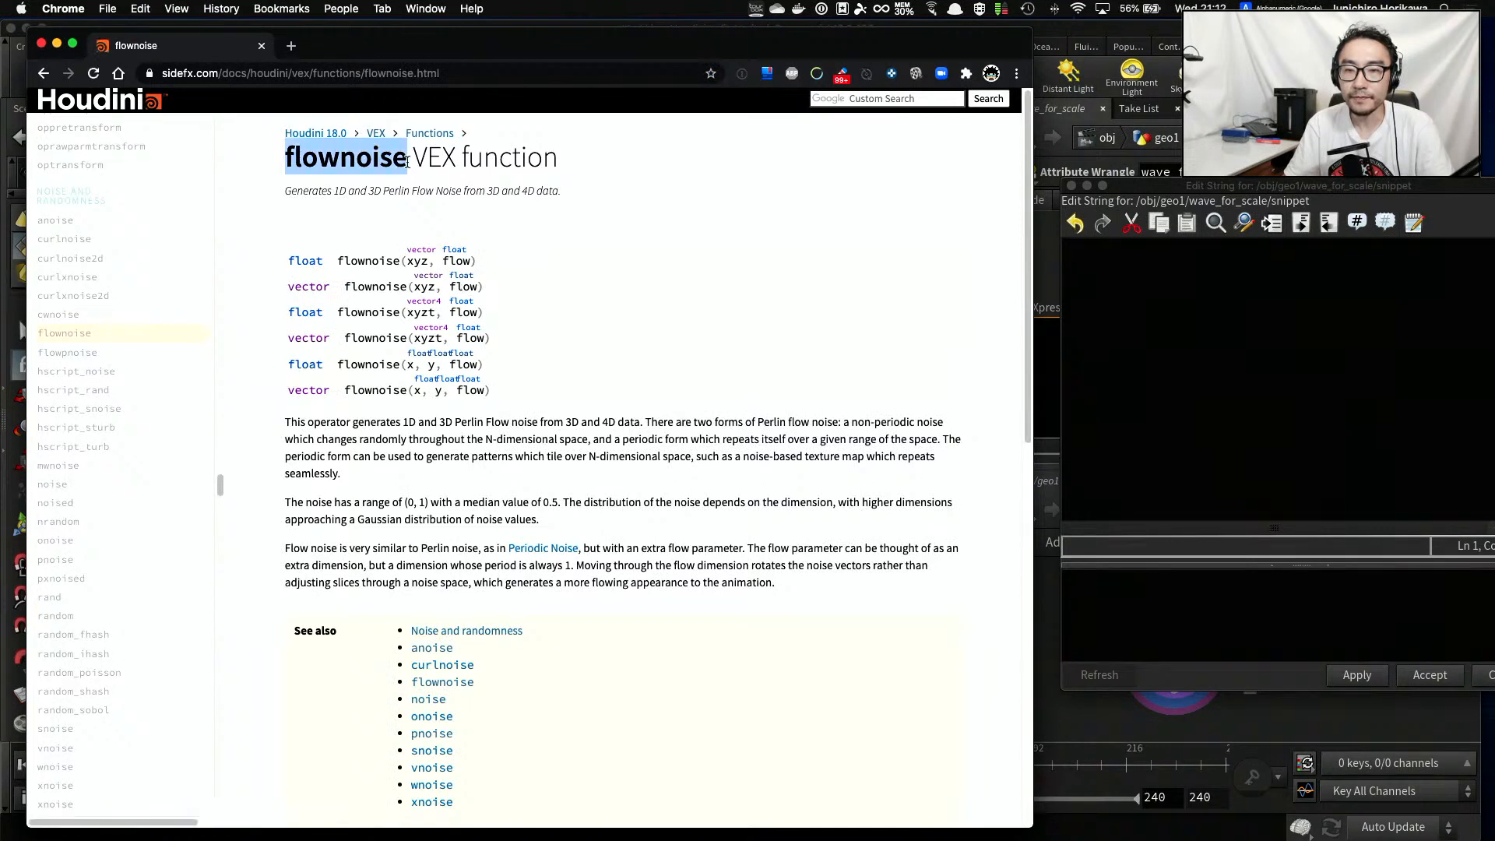
left_click(471, 178)
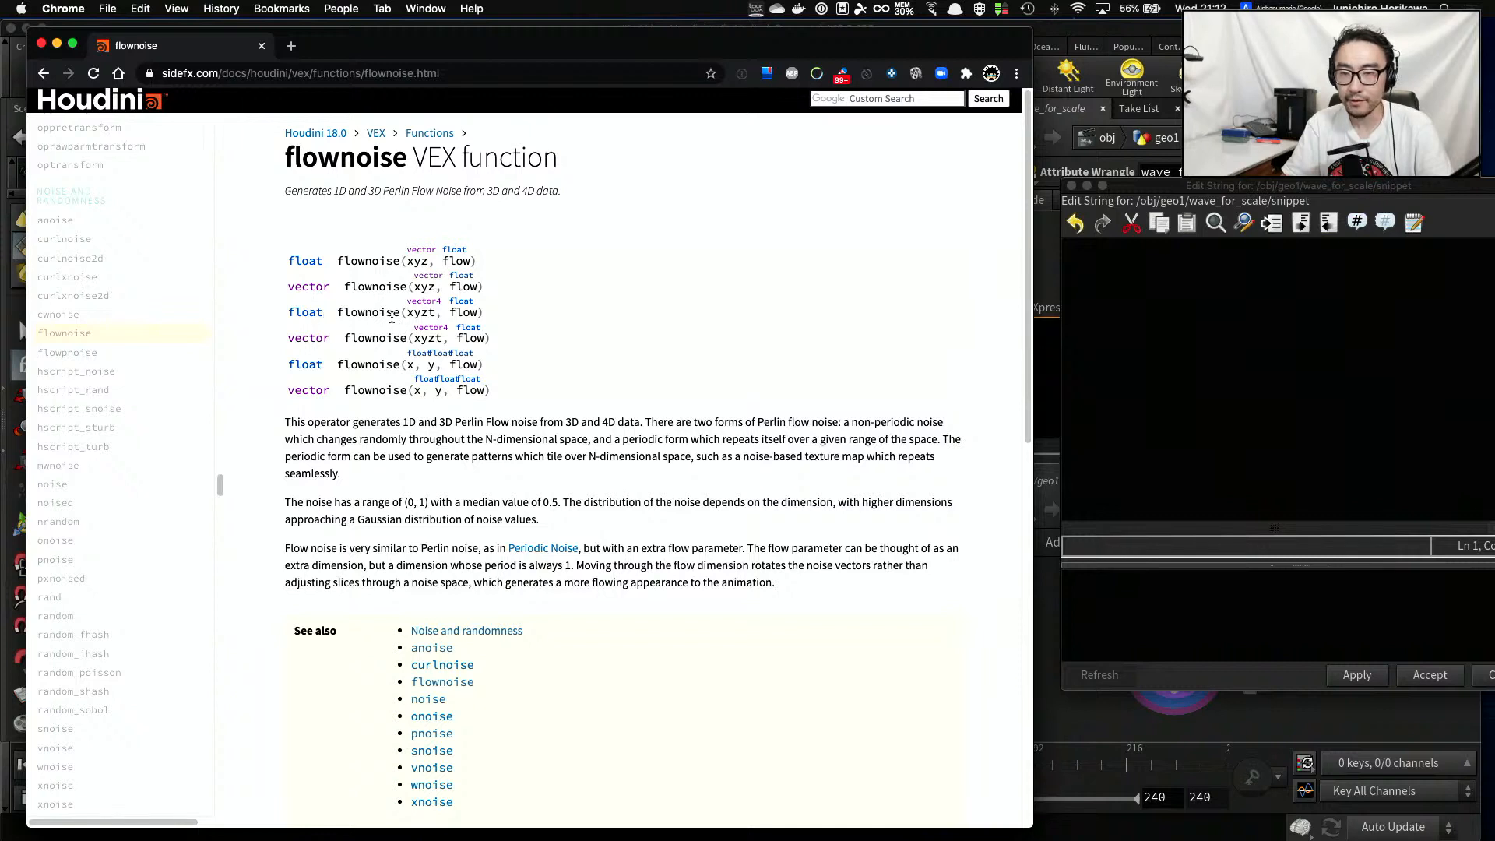
mouse_move(413, 291)
left_mouse_down()
mouse_move(433, 287)
mouse_move(414, 290)
left_mouse_up()
left_click(436, 294)
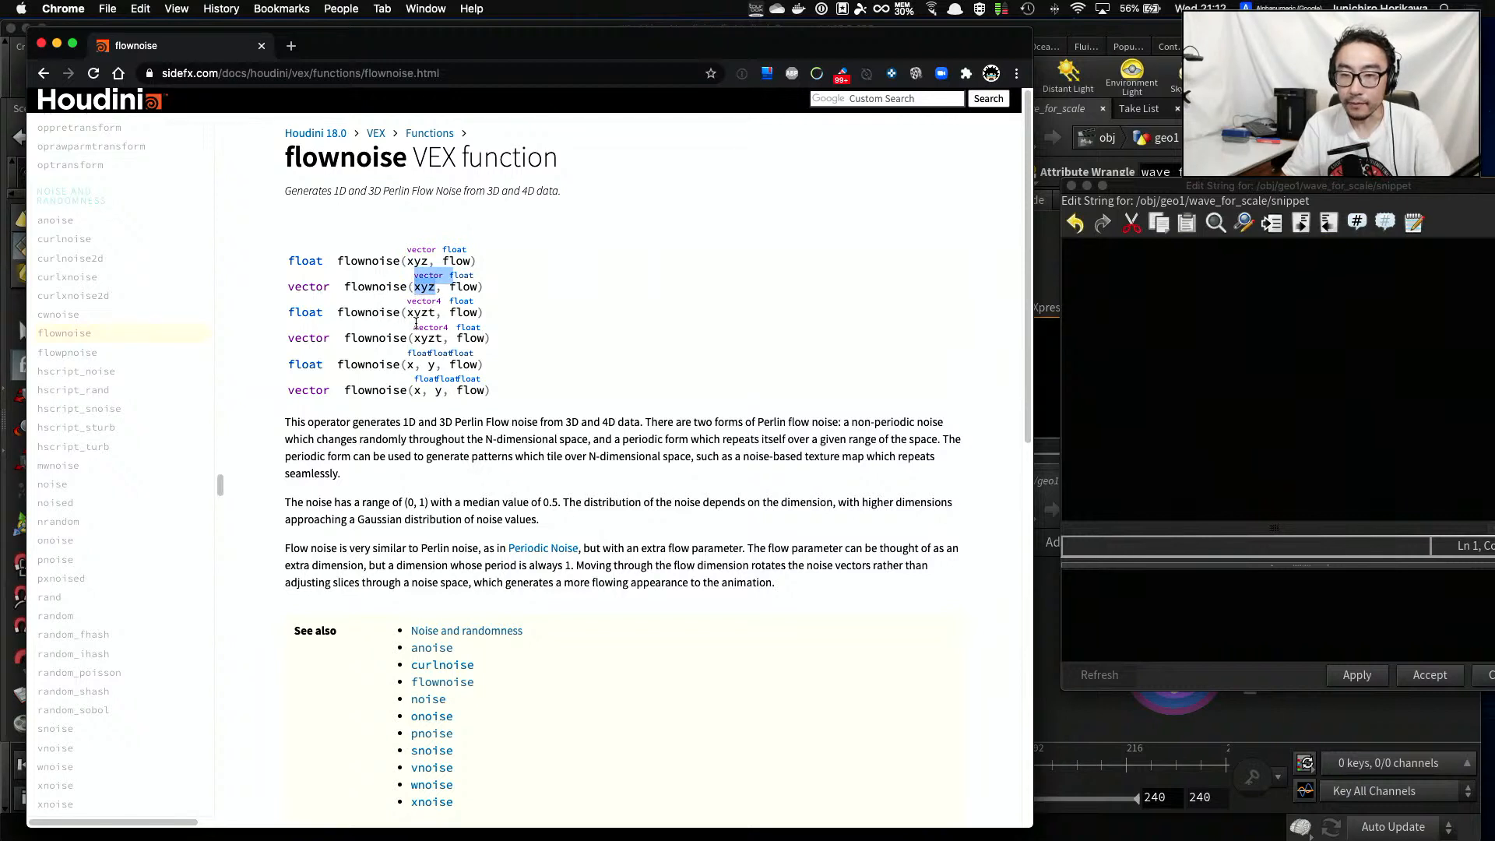
mouse_move(411, 389)
left_mouse_down()
mouse_move(439, 392)
mouse_move(421, 392)
left_mouse_up()
left_click(443, 391)
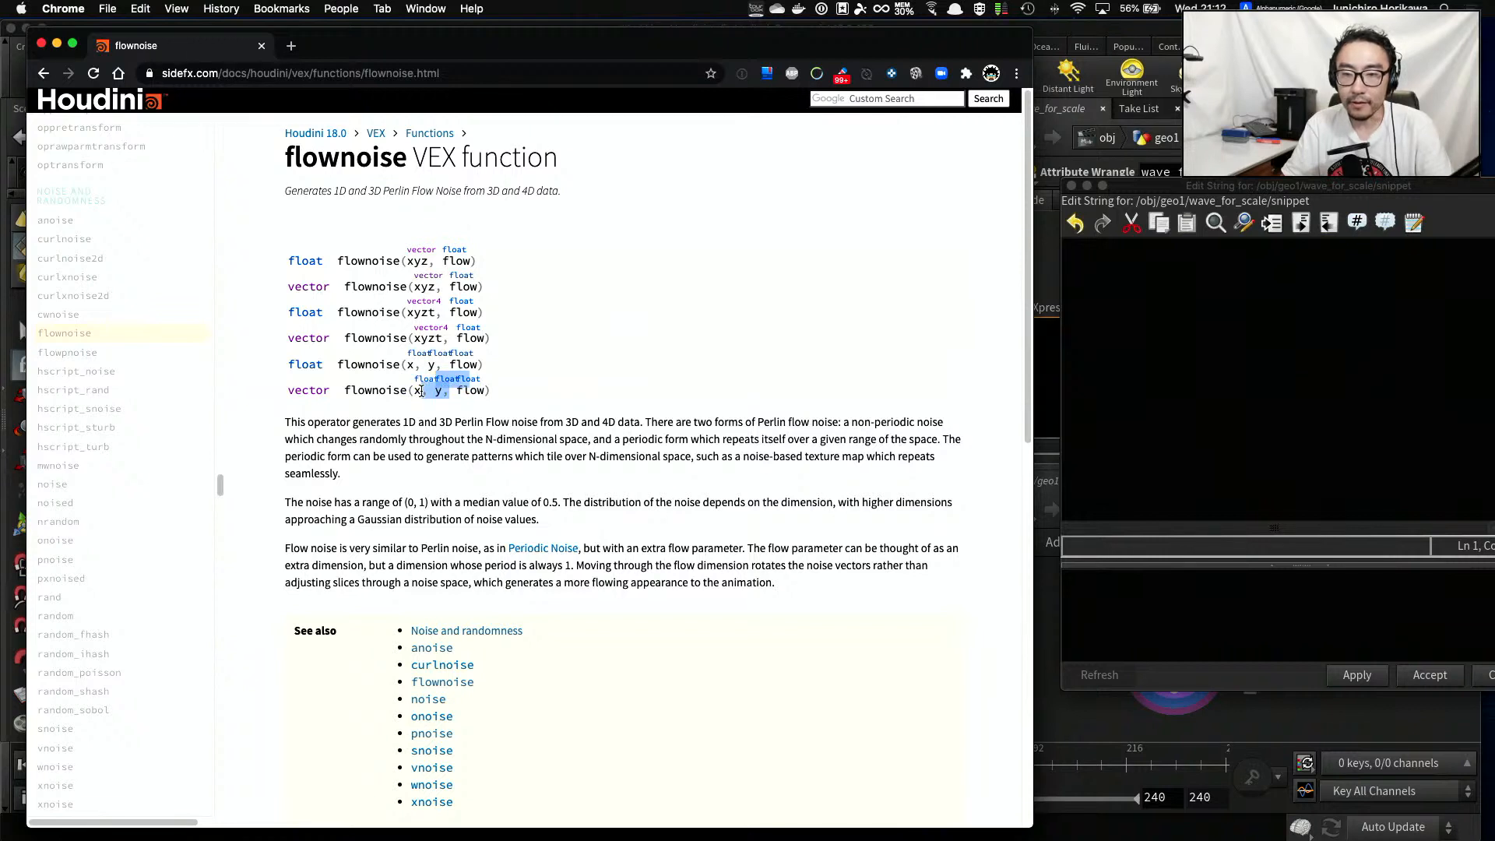
left_click(423, 383)
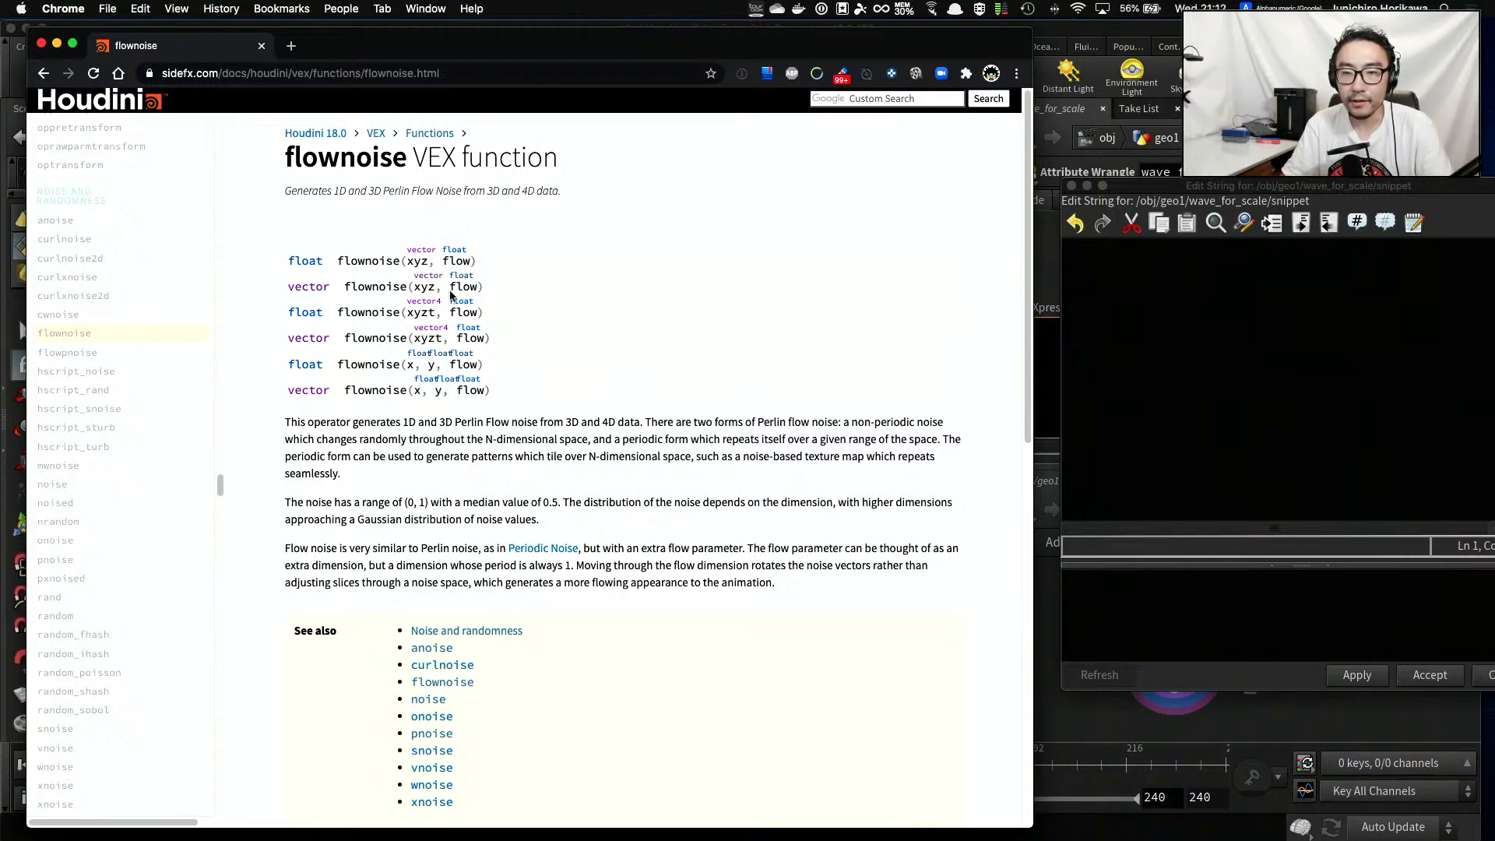
left_click_drag(444, 260, 470, 260)
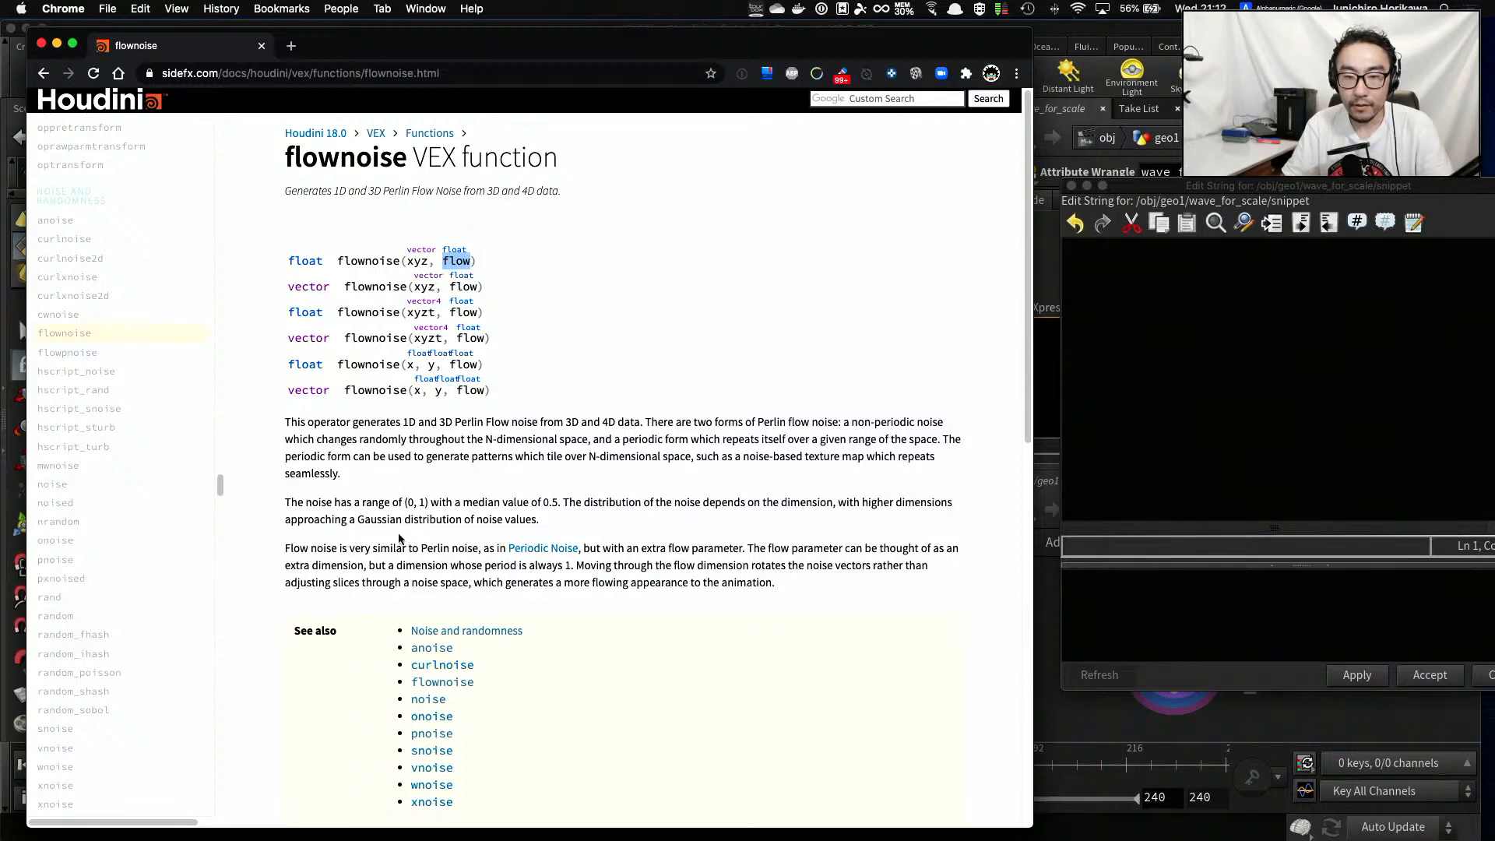
scroll(381, 545, "down", 1)
scroll(375, 539, "down", 4)
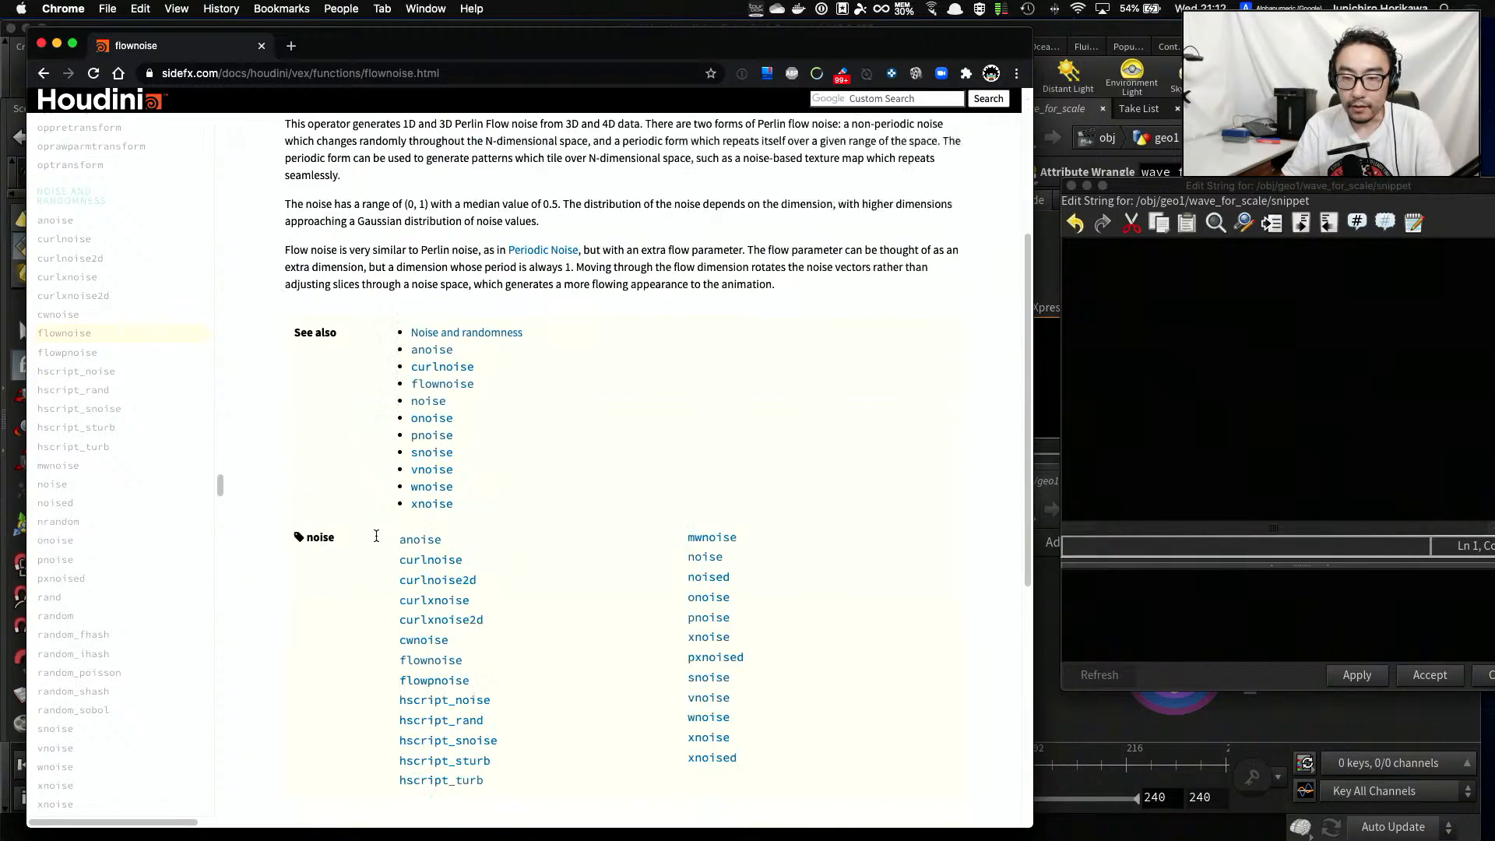
Examine the flownoise description of the flow parameter and its period, and the flow argument in the vector4 signature
scroll(376, 541, "up", 4)
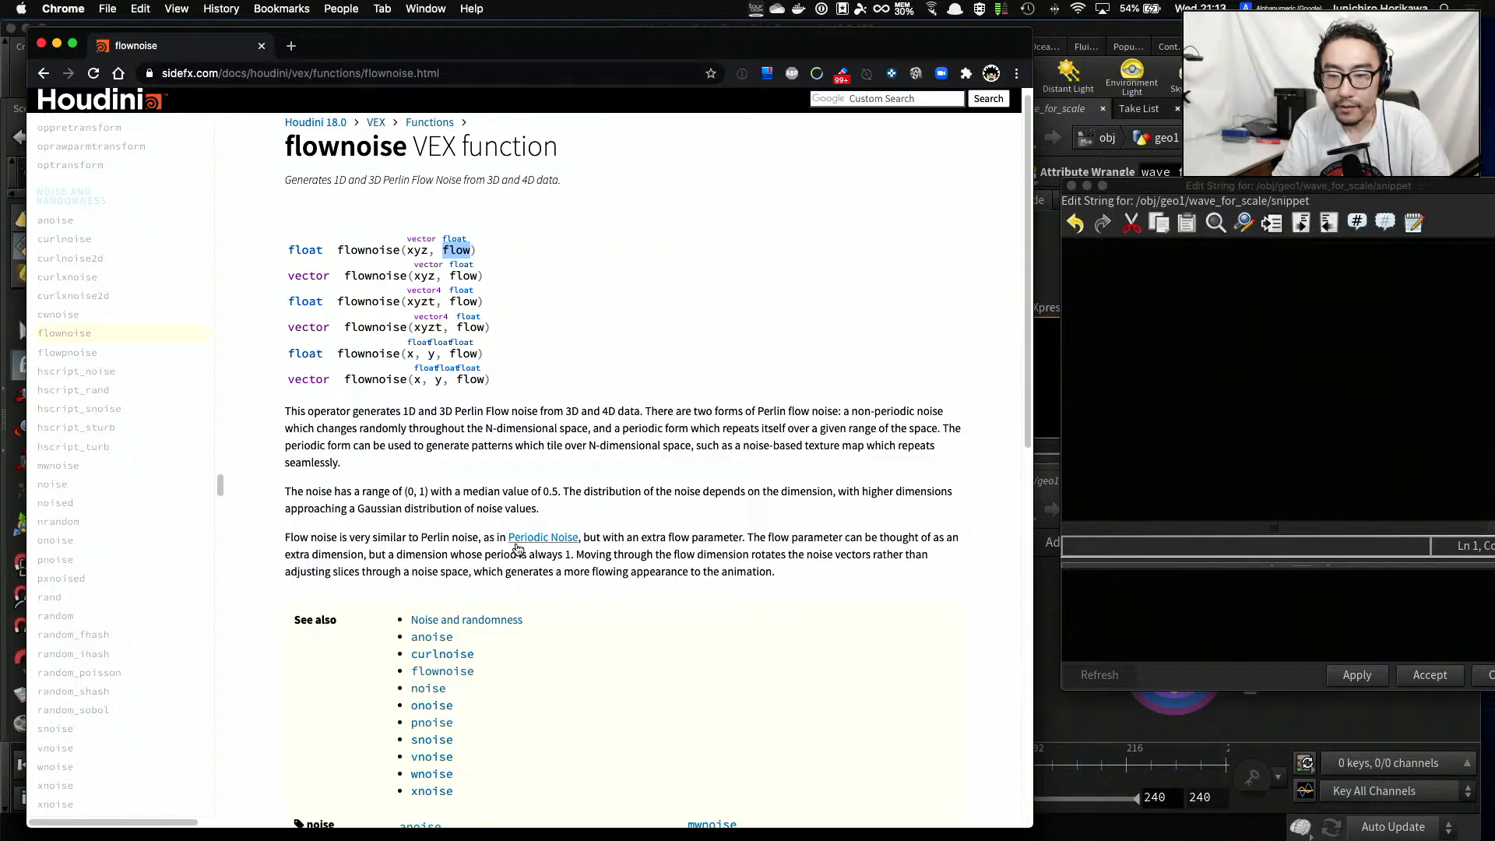
left_click(629, 539)
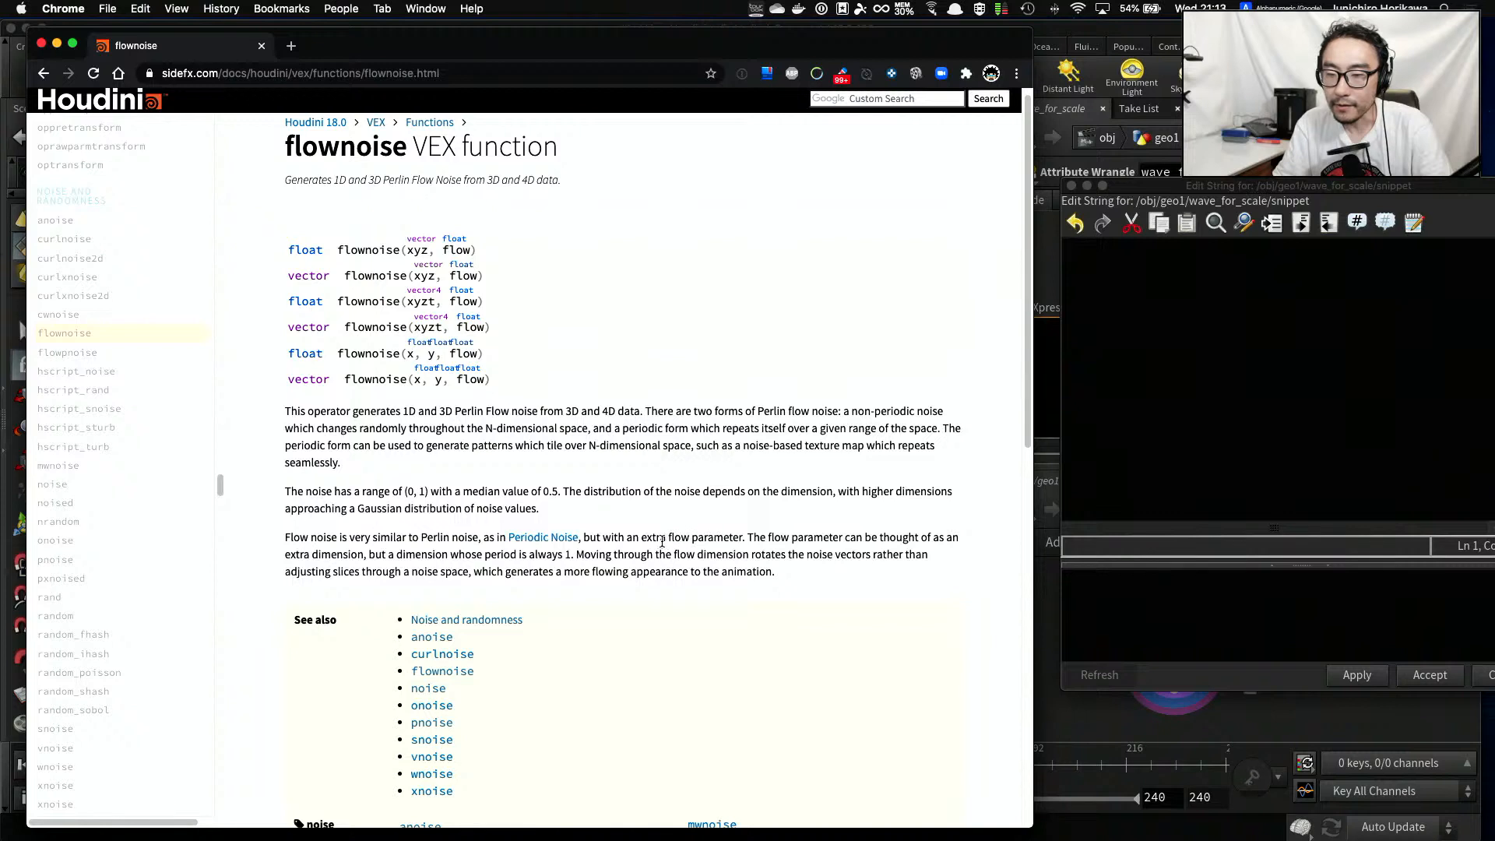
left_click_drag(661, 539, 532, 556)
left_click(545, 557)
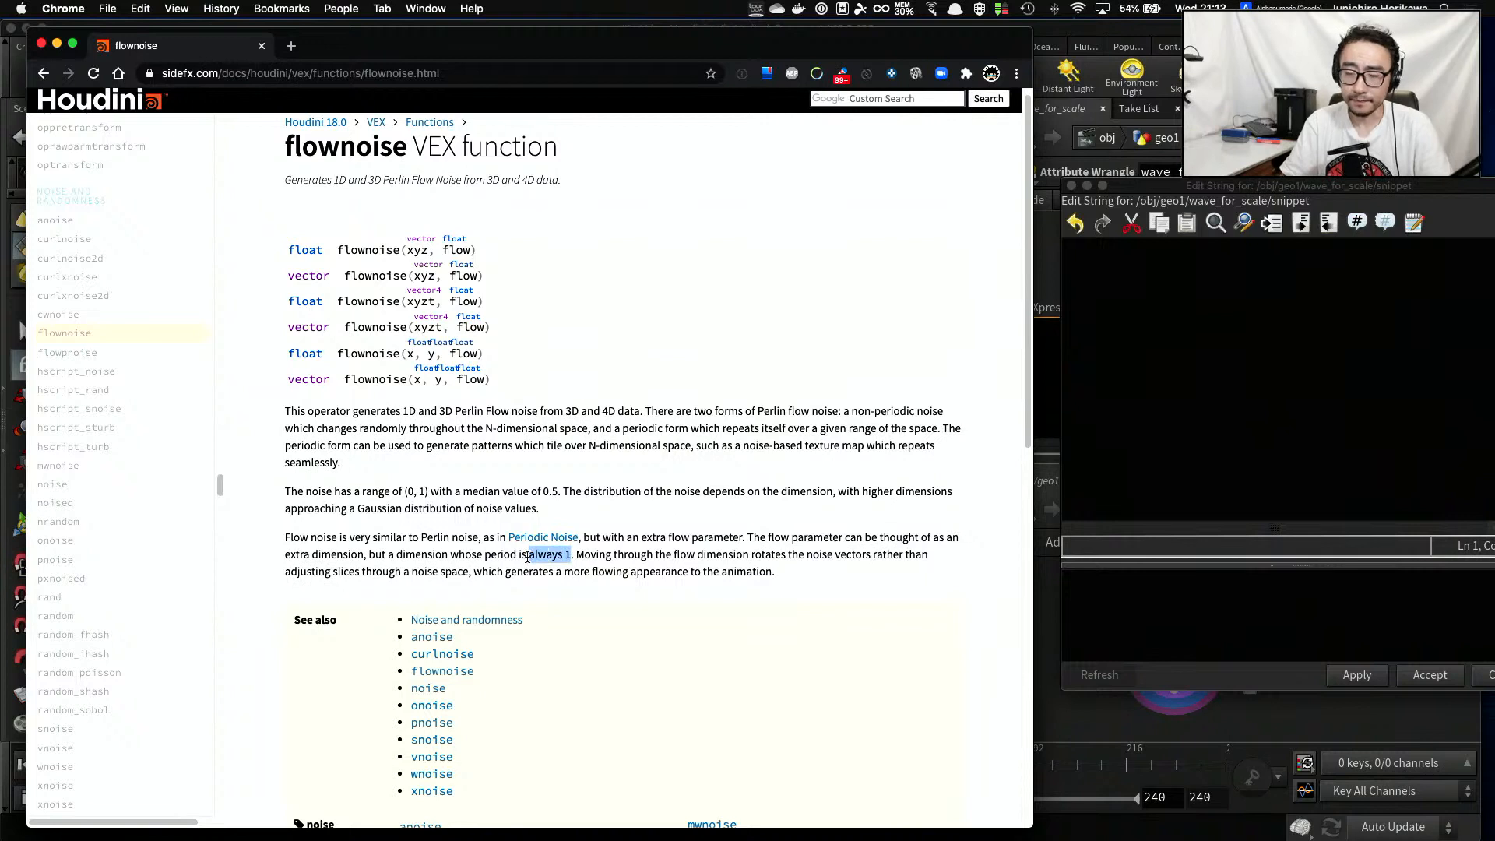
left_click(526, 556)
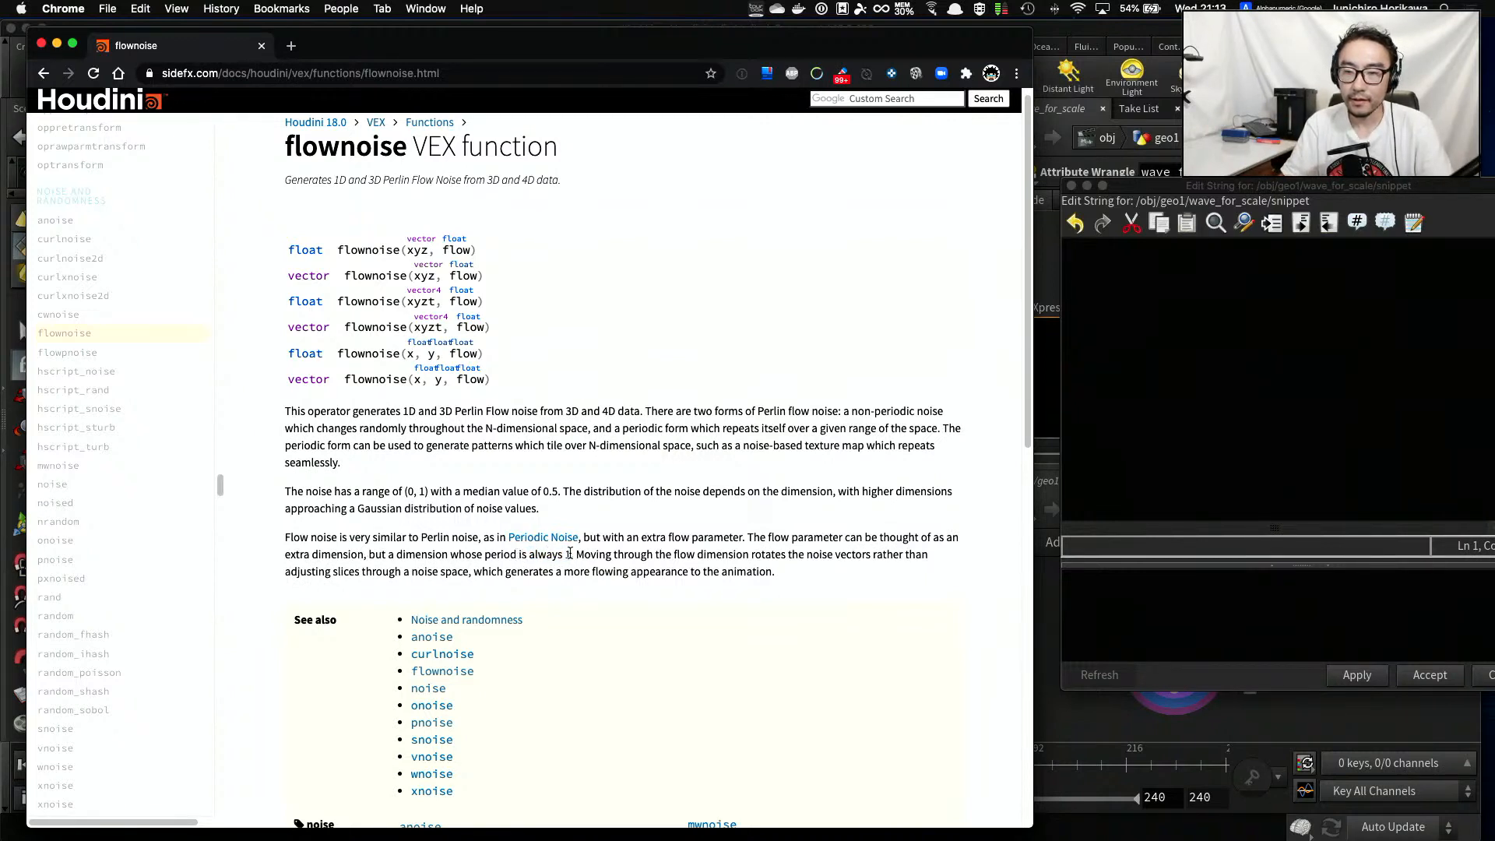
left_click_drag(571, 554, 405, 555)
left_click_drag(456, 325, 485, 328)
left_click(482, 328)
left_click_drag(470, 328, 459, 327)
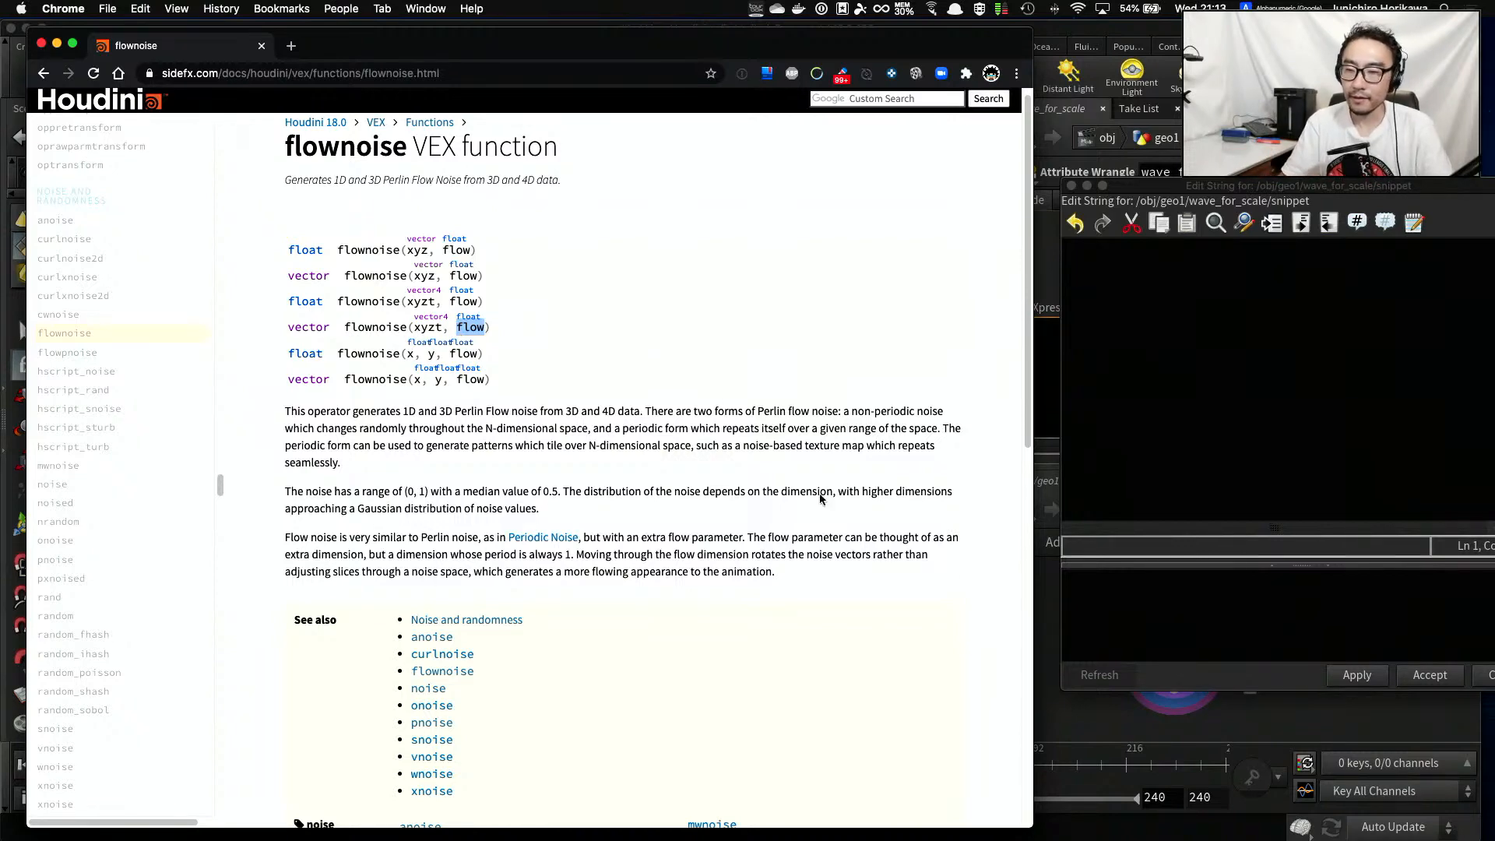
Switch to Houdini, scrub the timeline through to frame 240, and briefly play back the animation range
left_click(1061, 699)
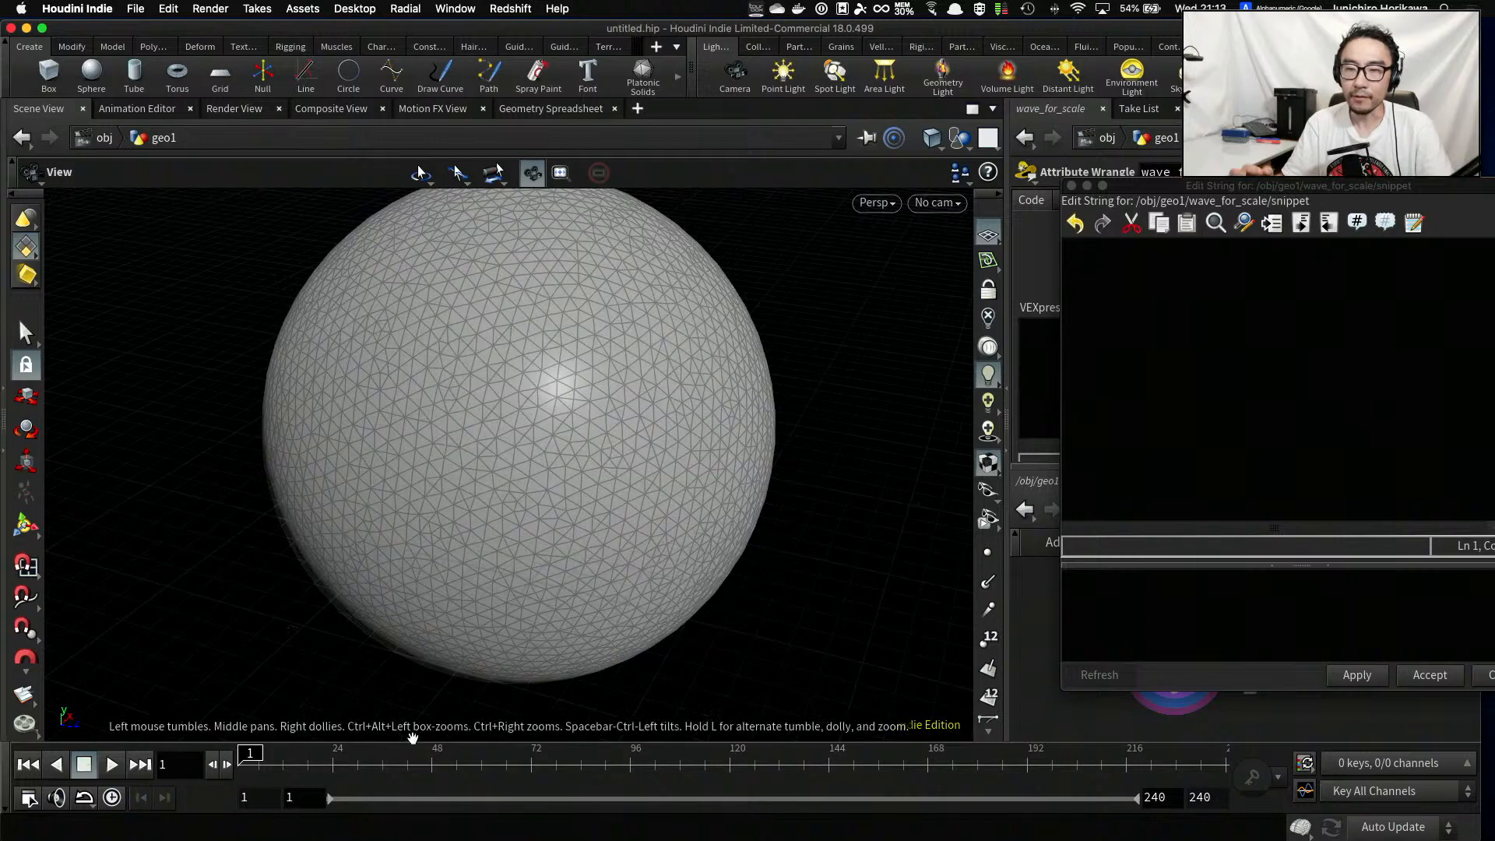
left_click_drag(249, 754, 1233, 767)
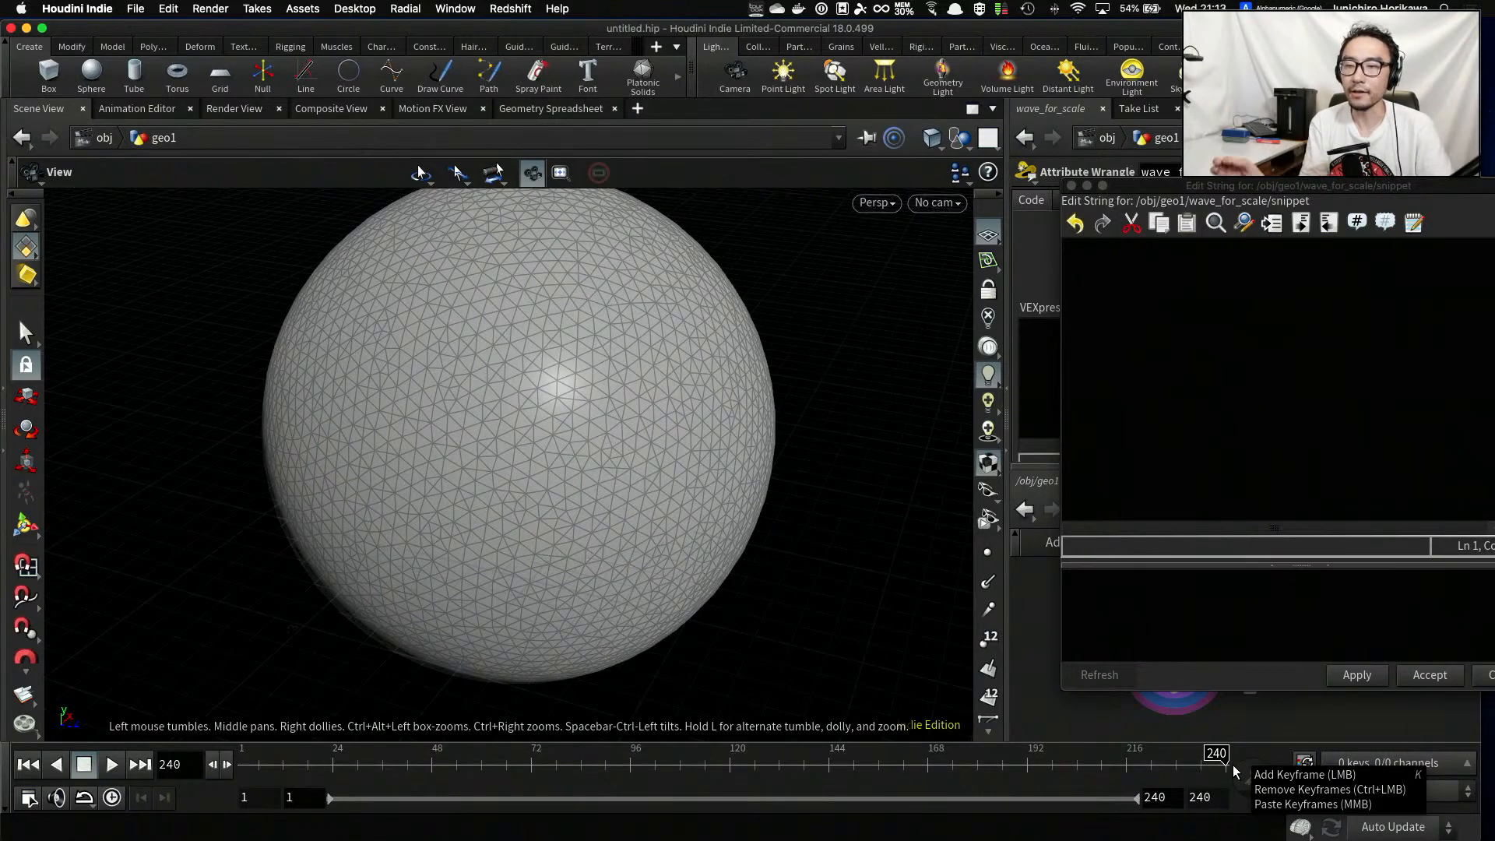
left_click(111, 764)
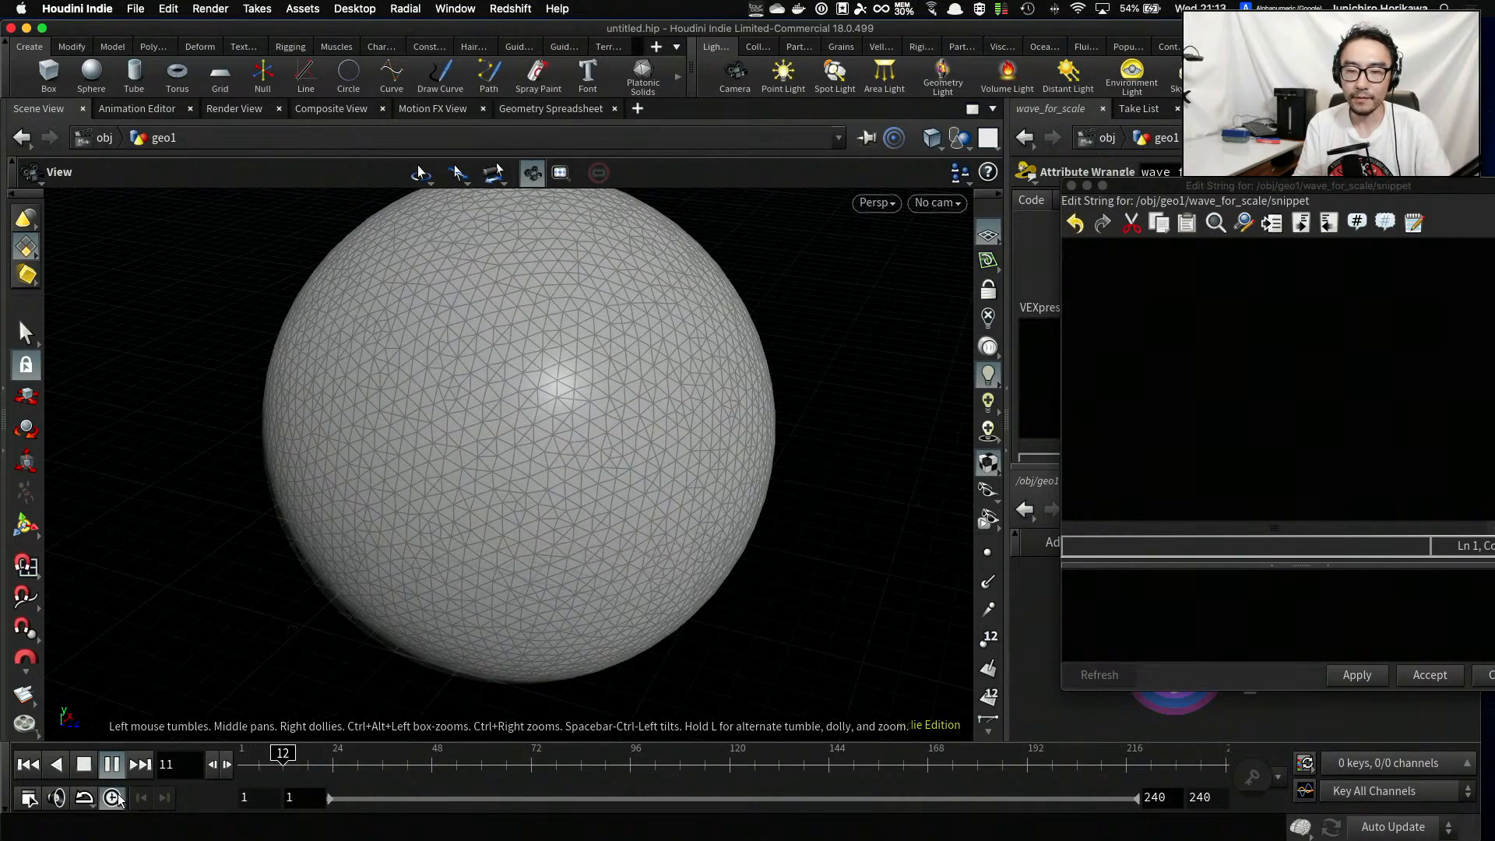
left_click(119, 767)
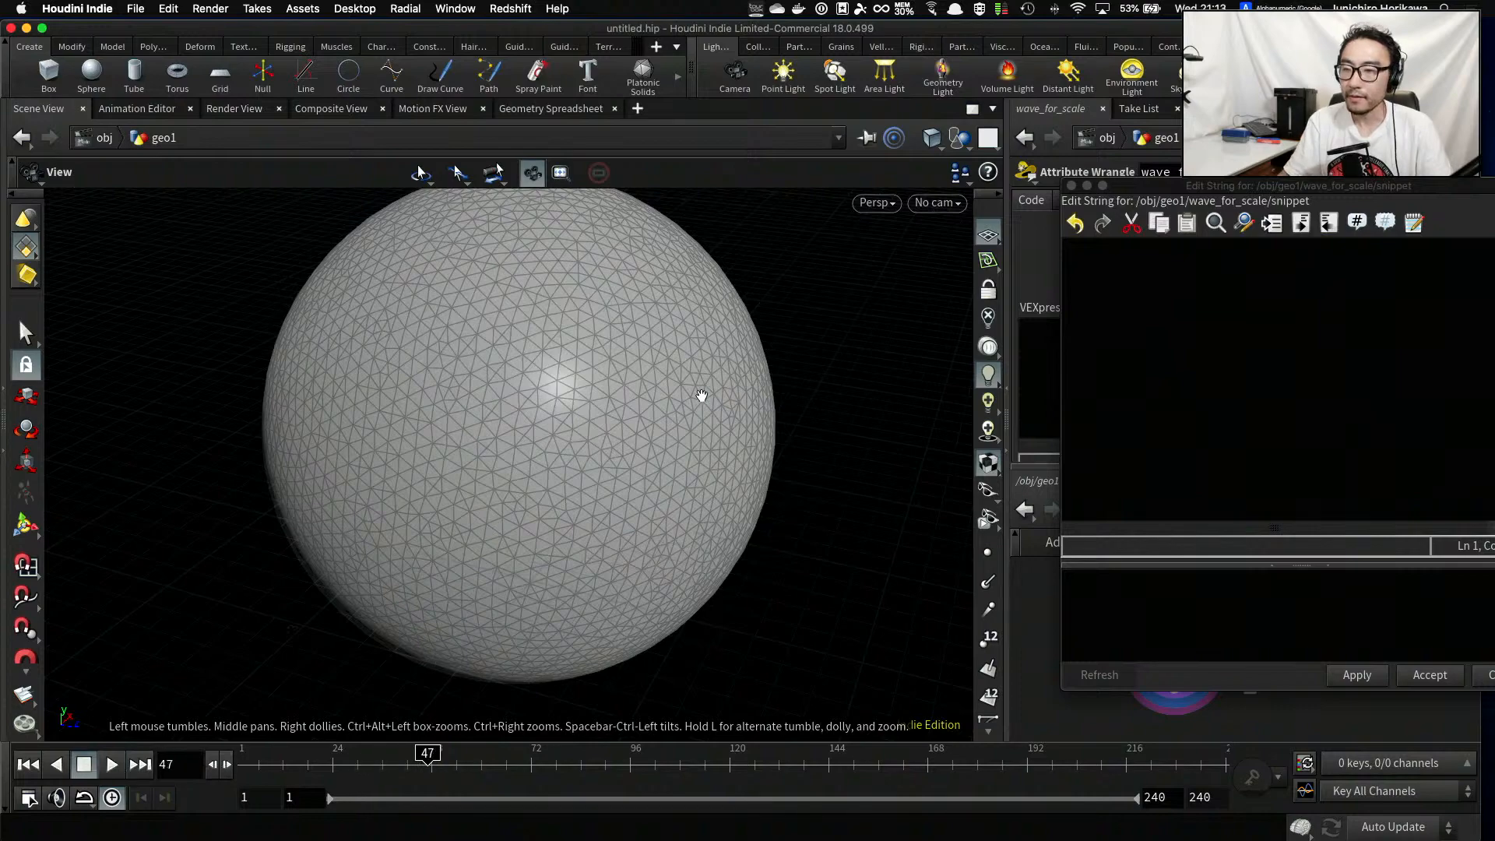
Move the wave_for_scale snippet editor fully into view over the viewport and shift the Chrome flownoise documentation window off the Houdini workspace
left_click_drag(1239, 187, 1046, 175)
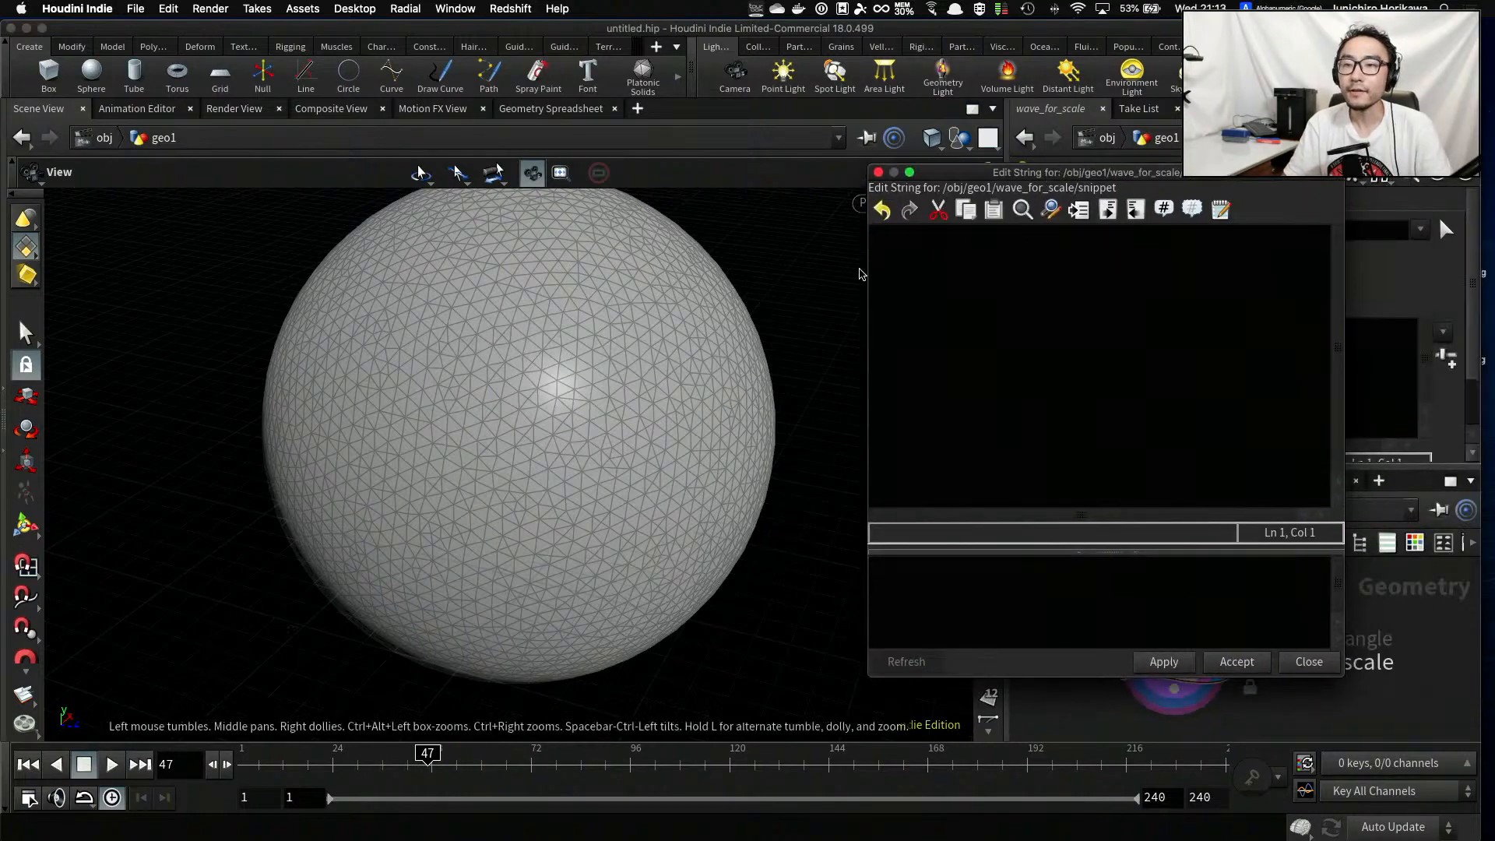
key("ctrl+Up")
left_click(371, 472)
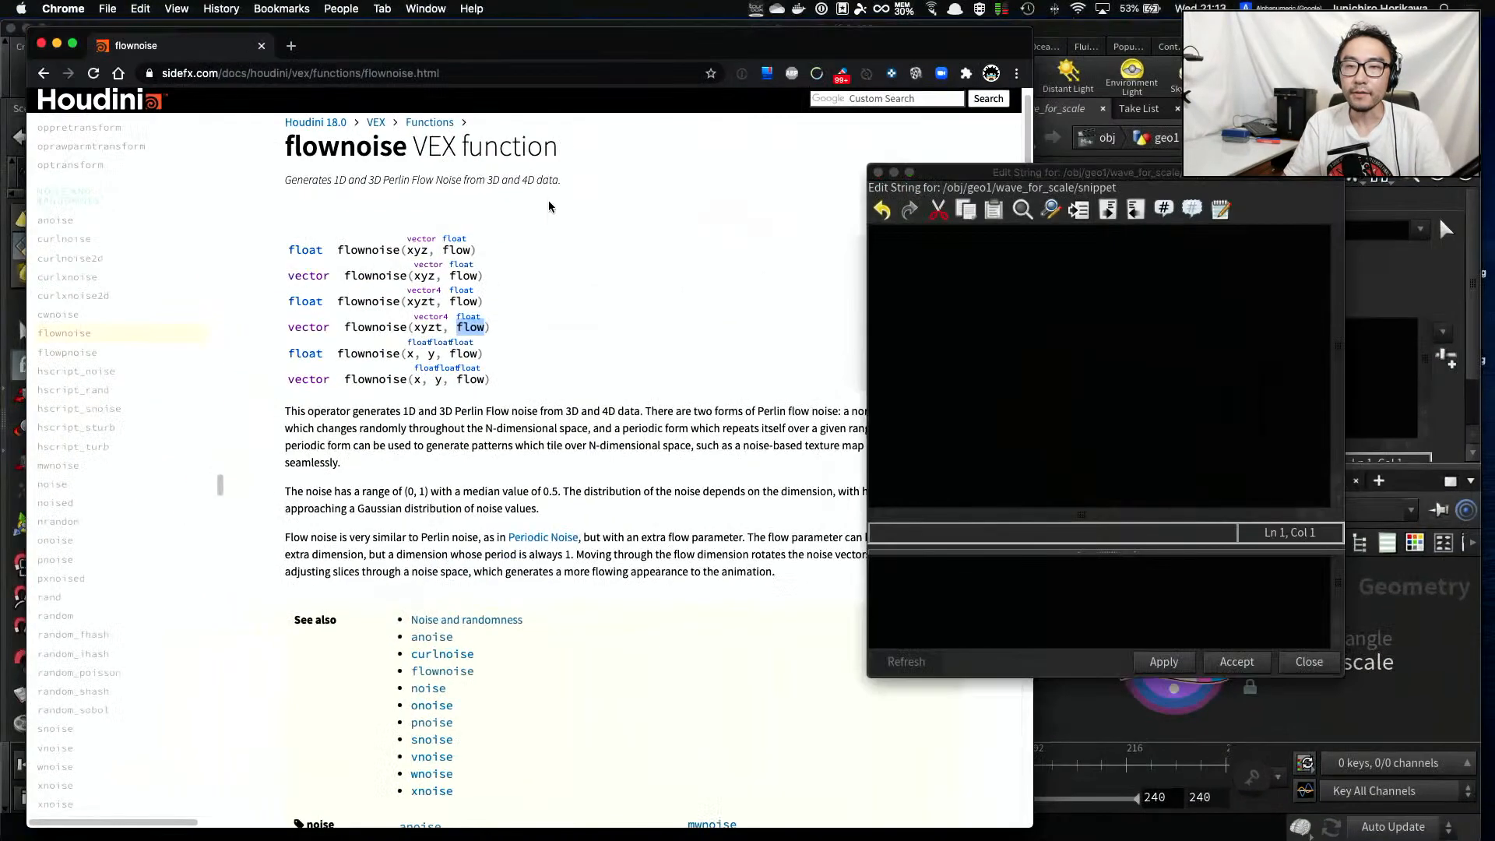
left_click_drag(661, 48, 651, 0)
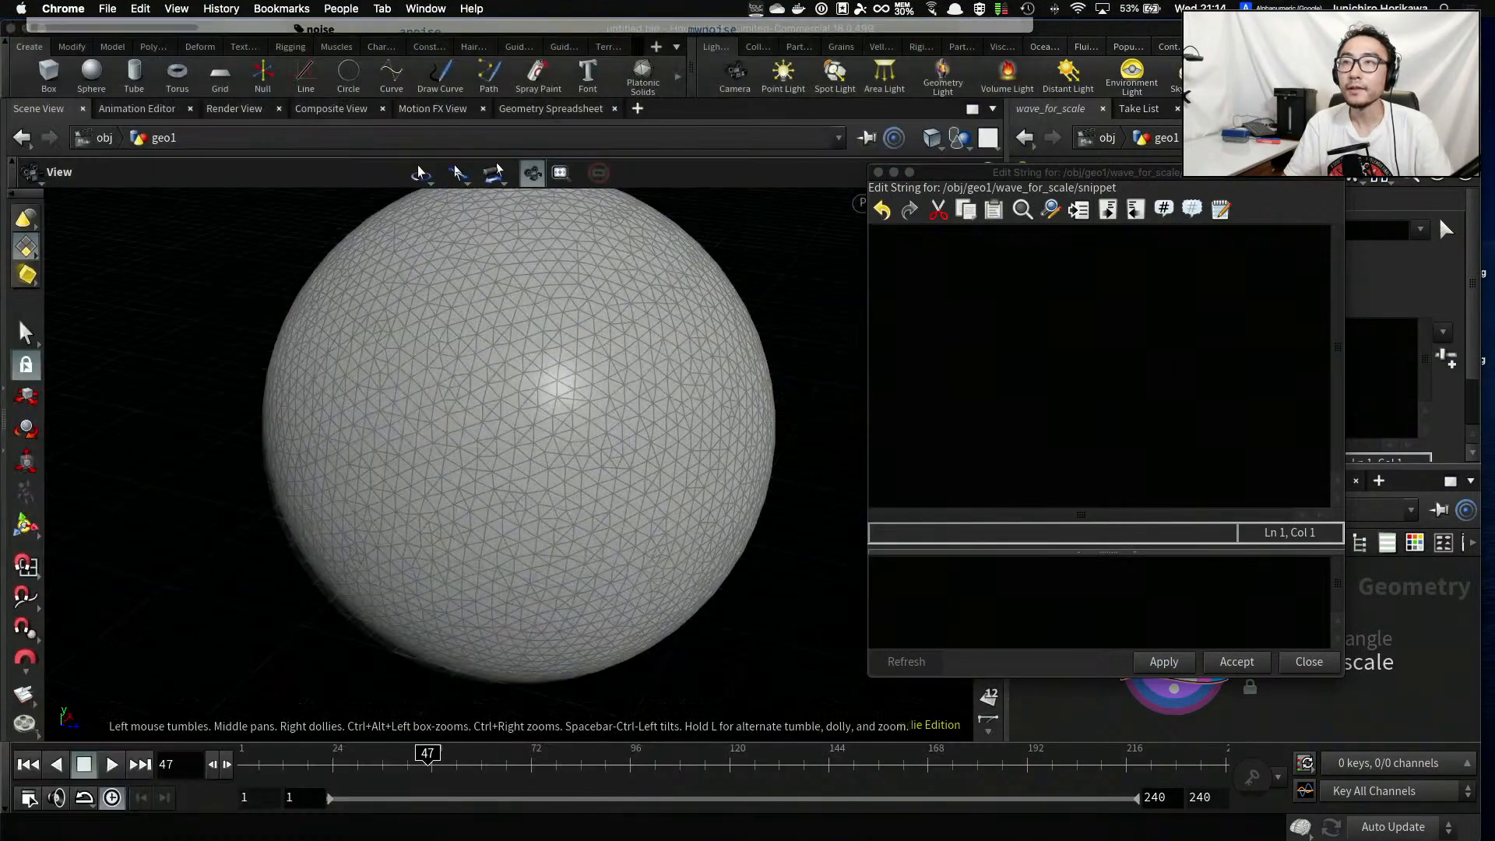